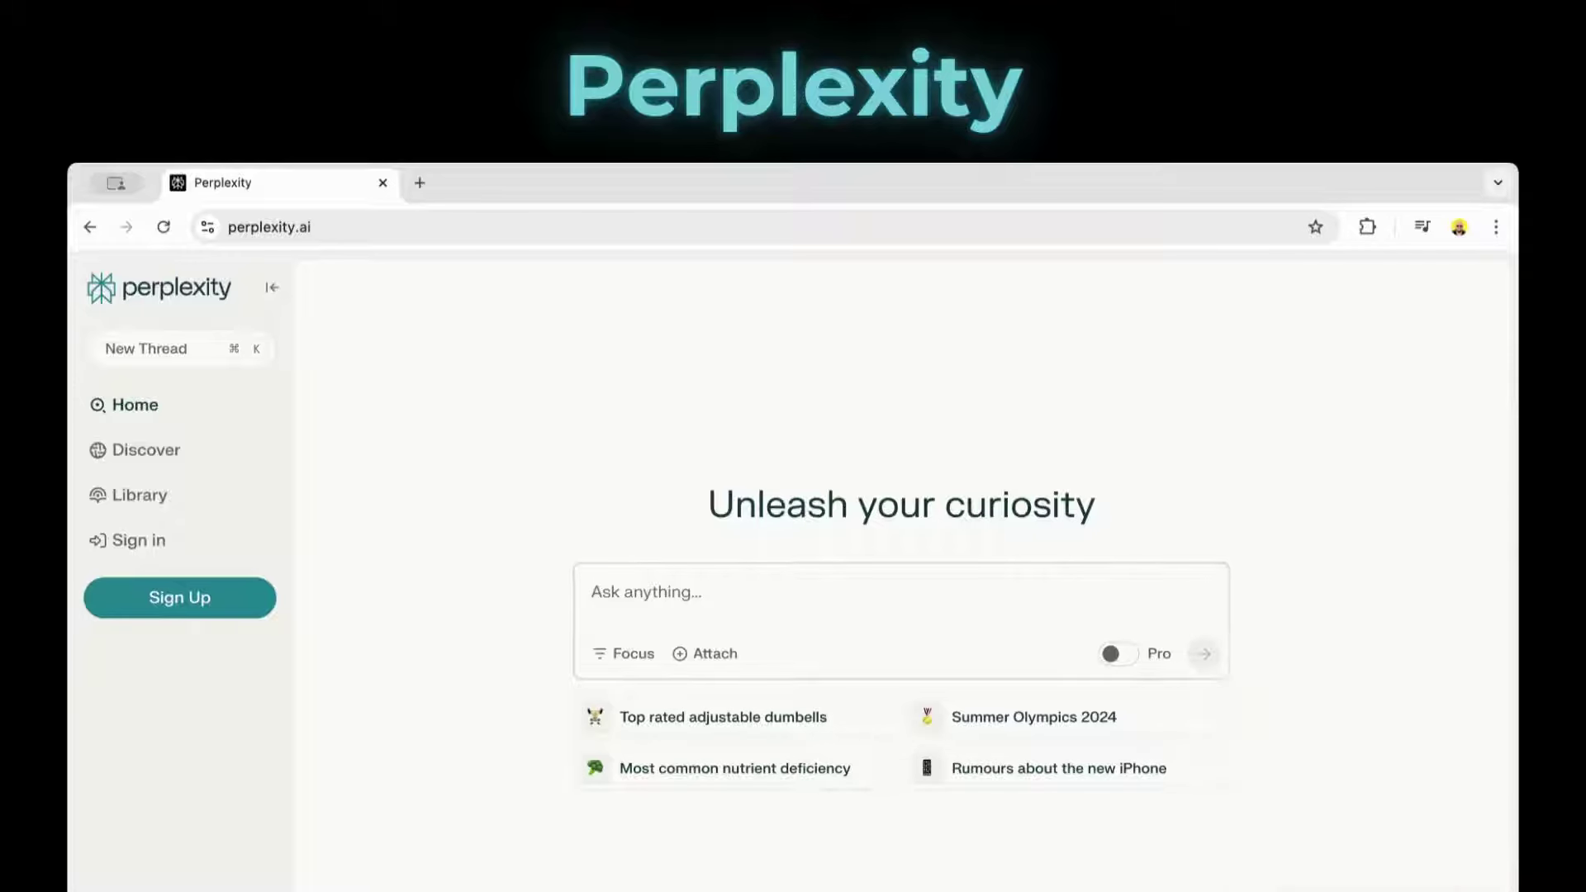
click(644, 593)
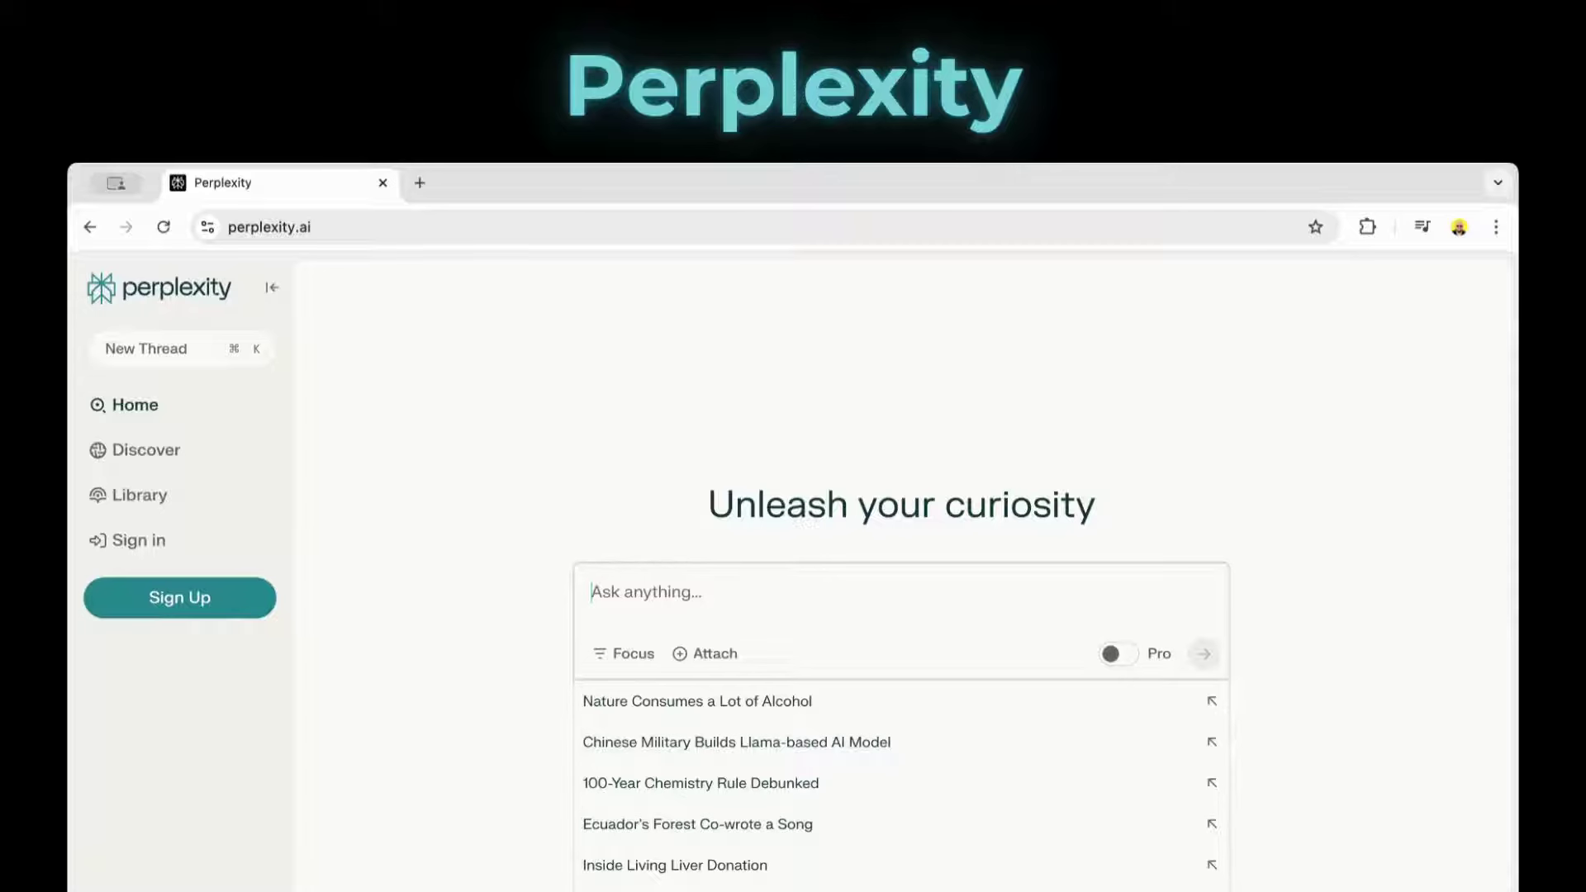
key(Escape)
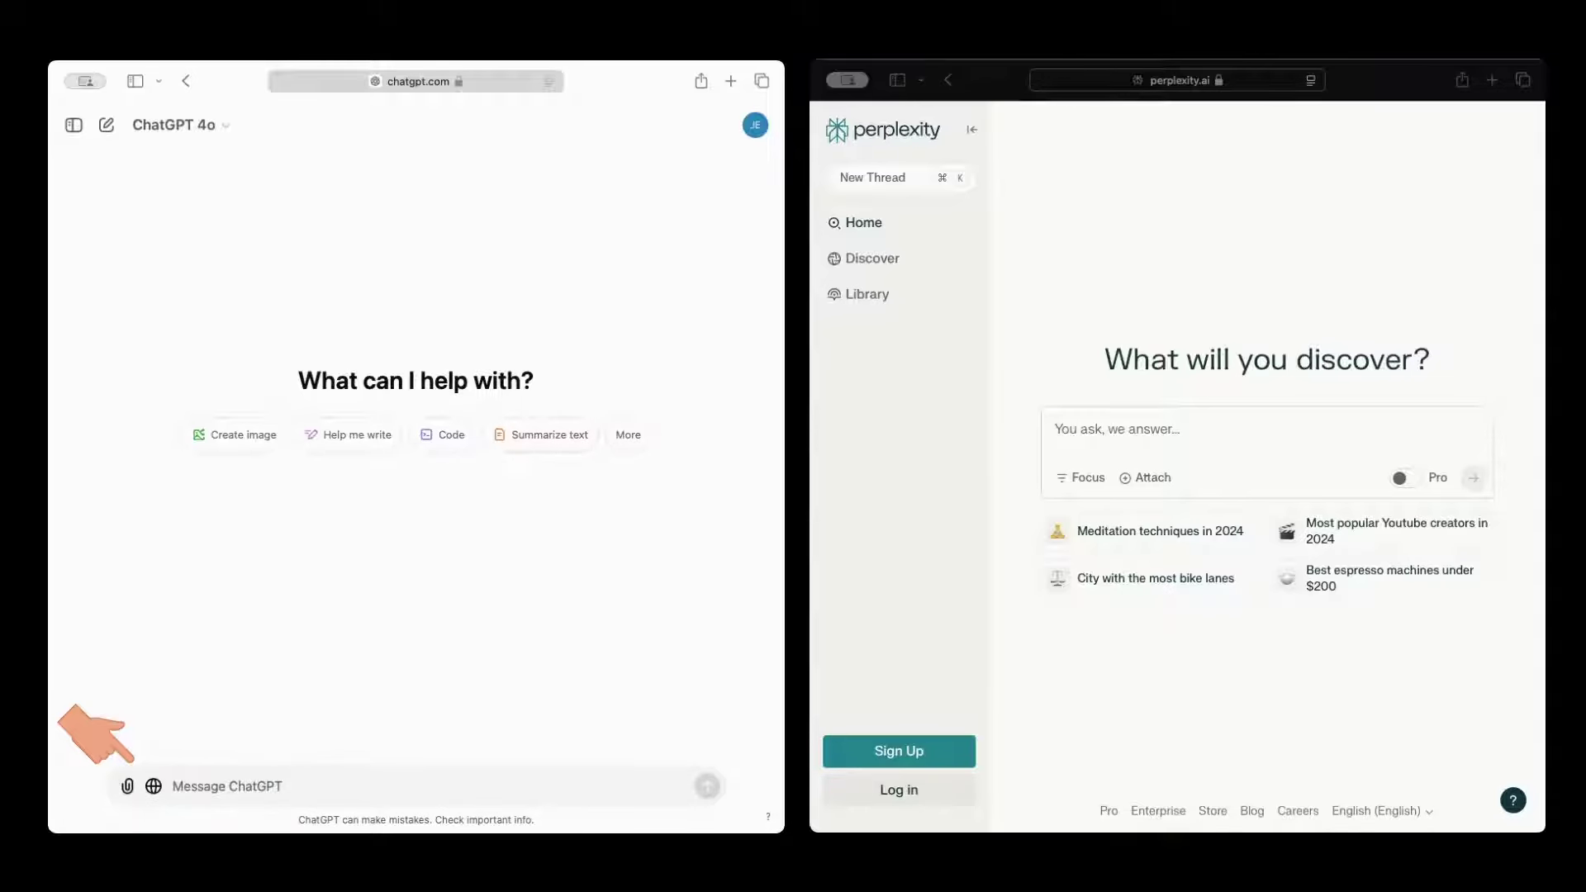
click(1197, 211)
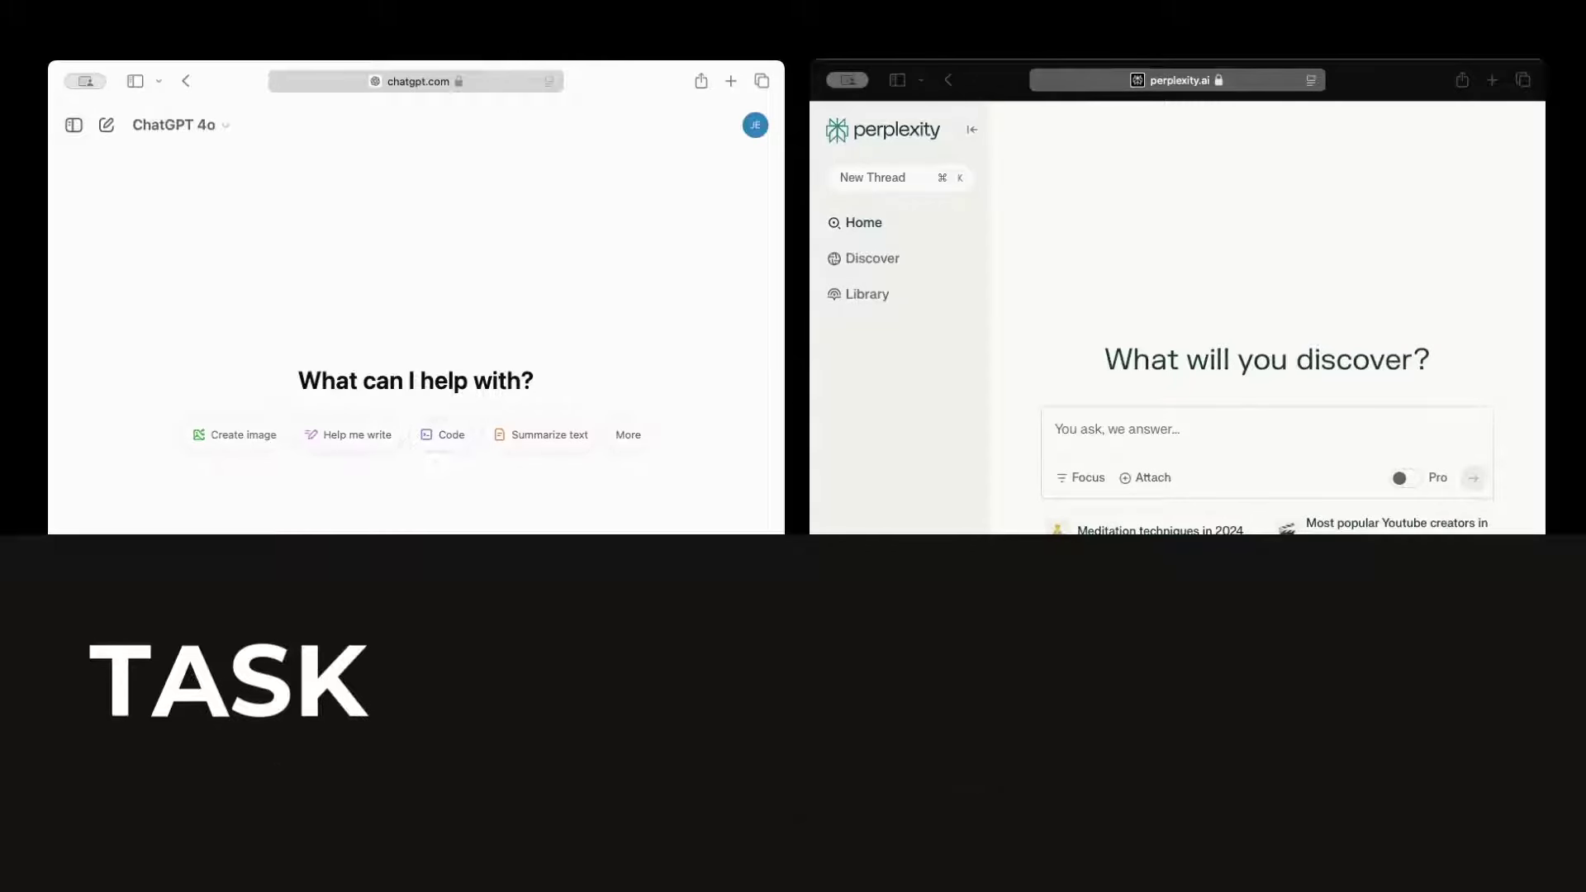
text(Show me a)
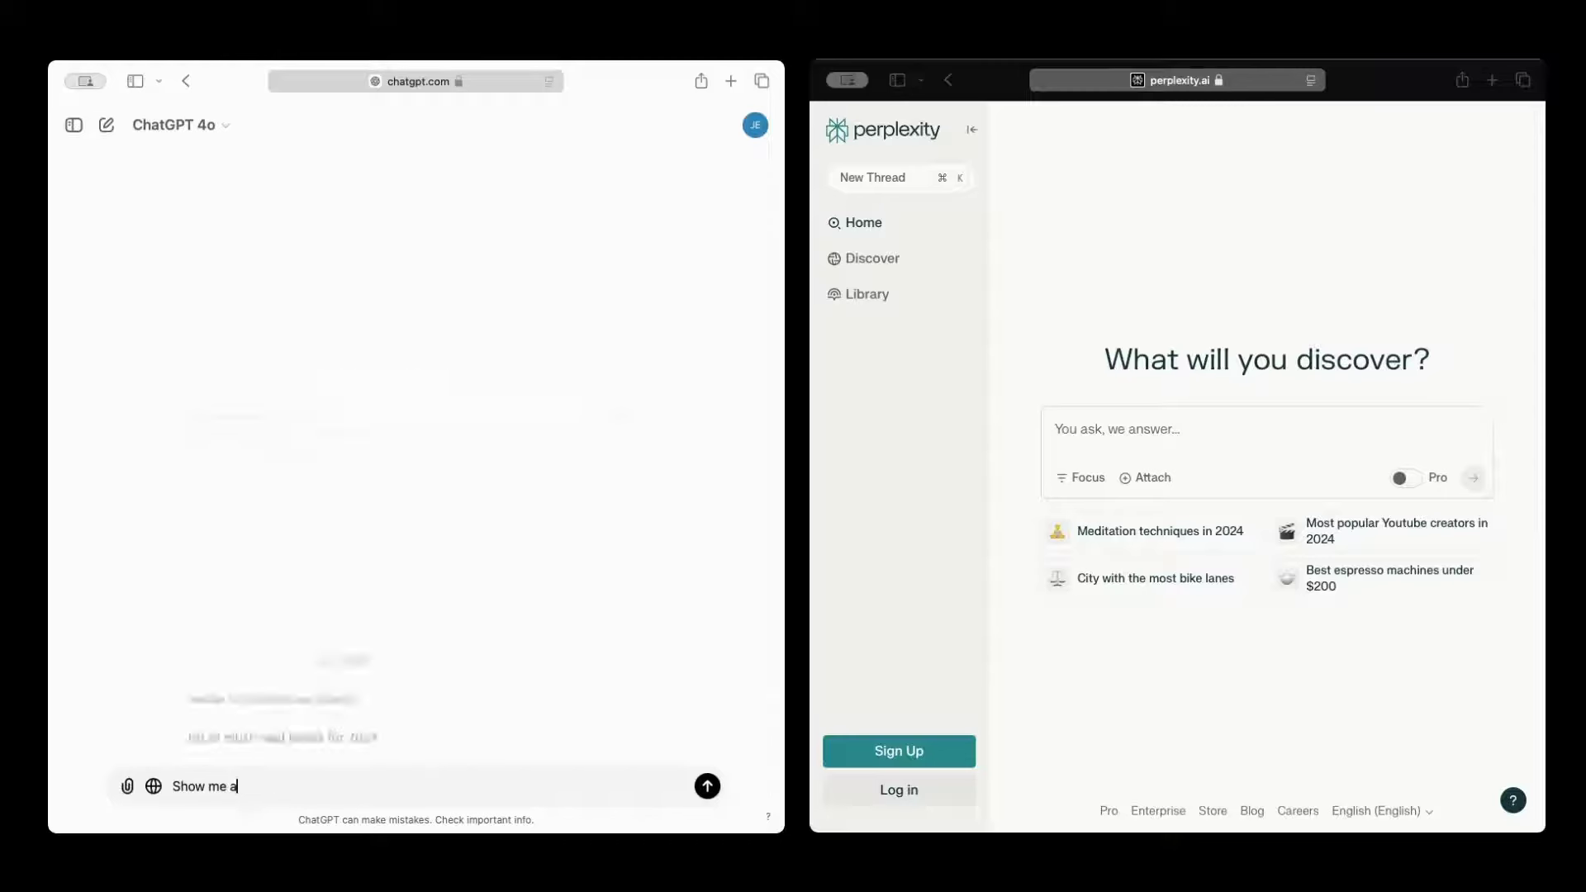
key(super+a)
key(BackSpace)
Ask ChatGPT "Give me a list of Microsoft's top shareholders." with web search turned on
text(Give me a list )
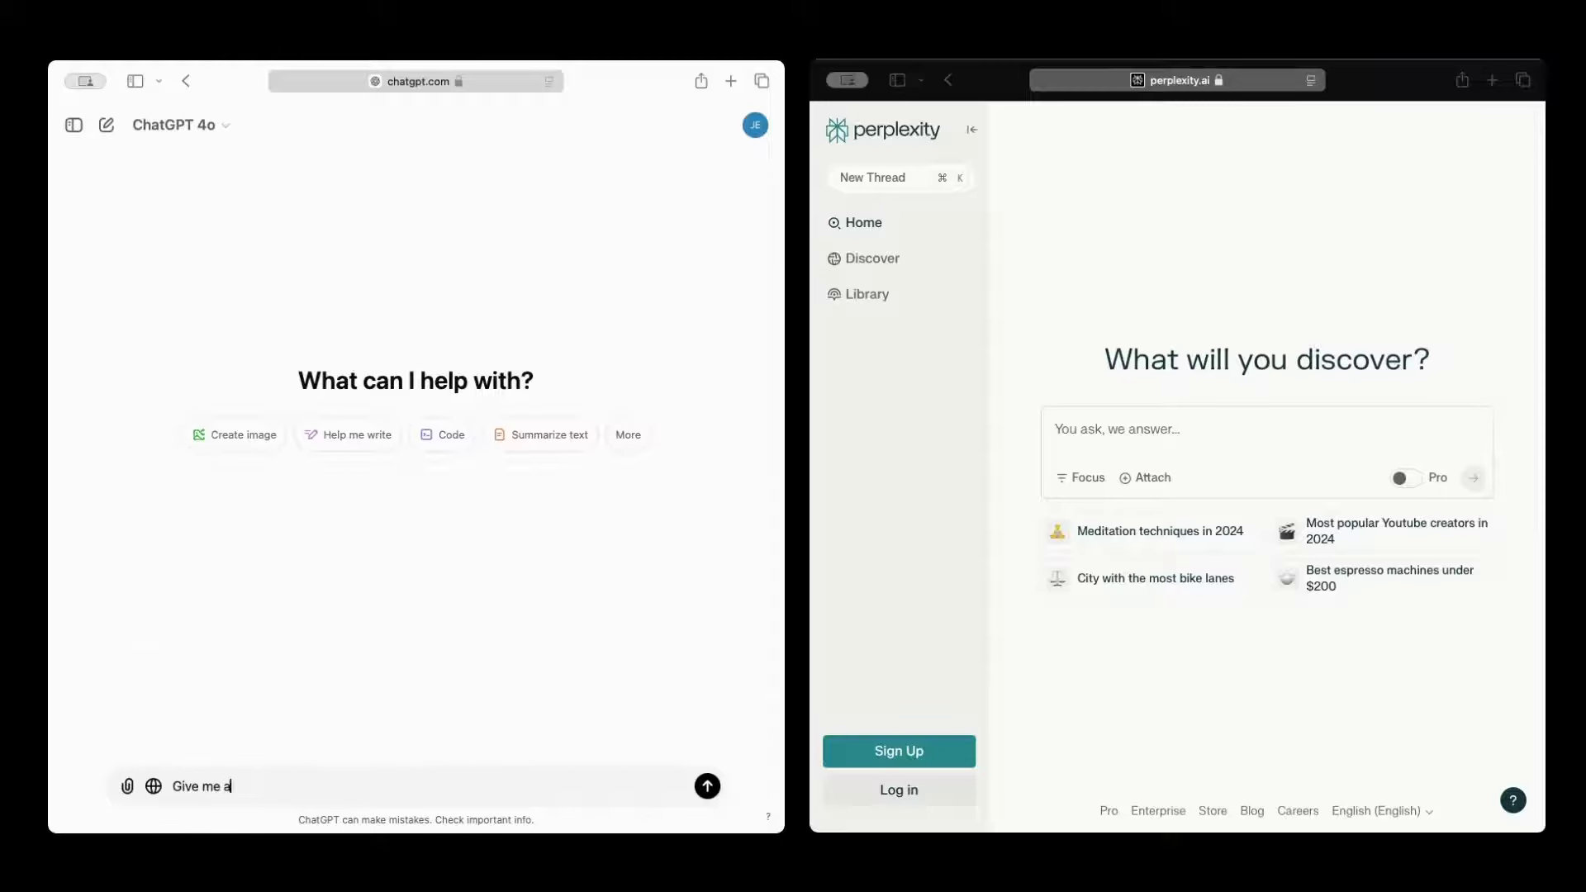
text(of Microsoft's top sha)
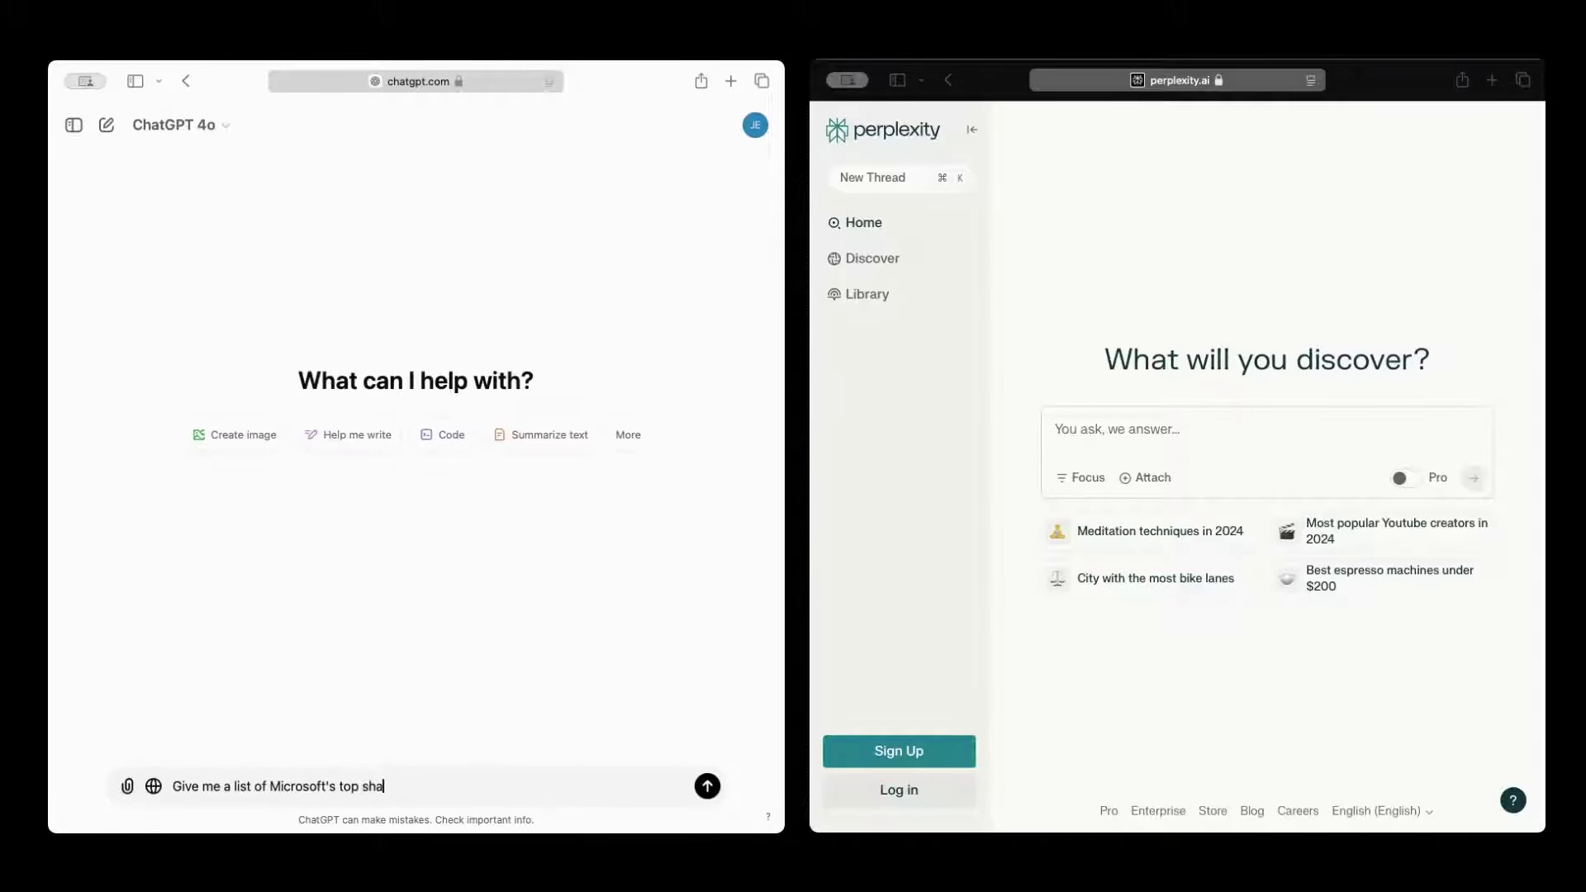
text(reholders.)
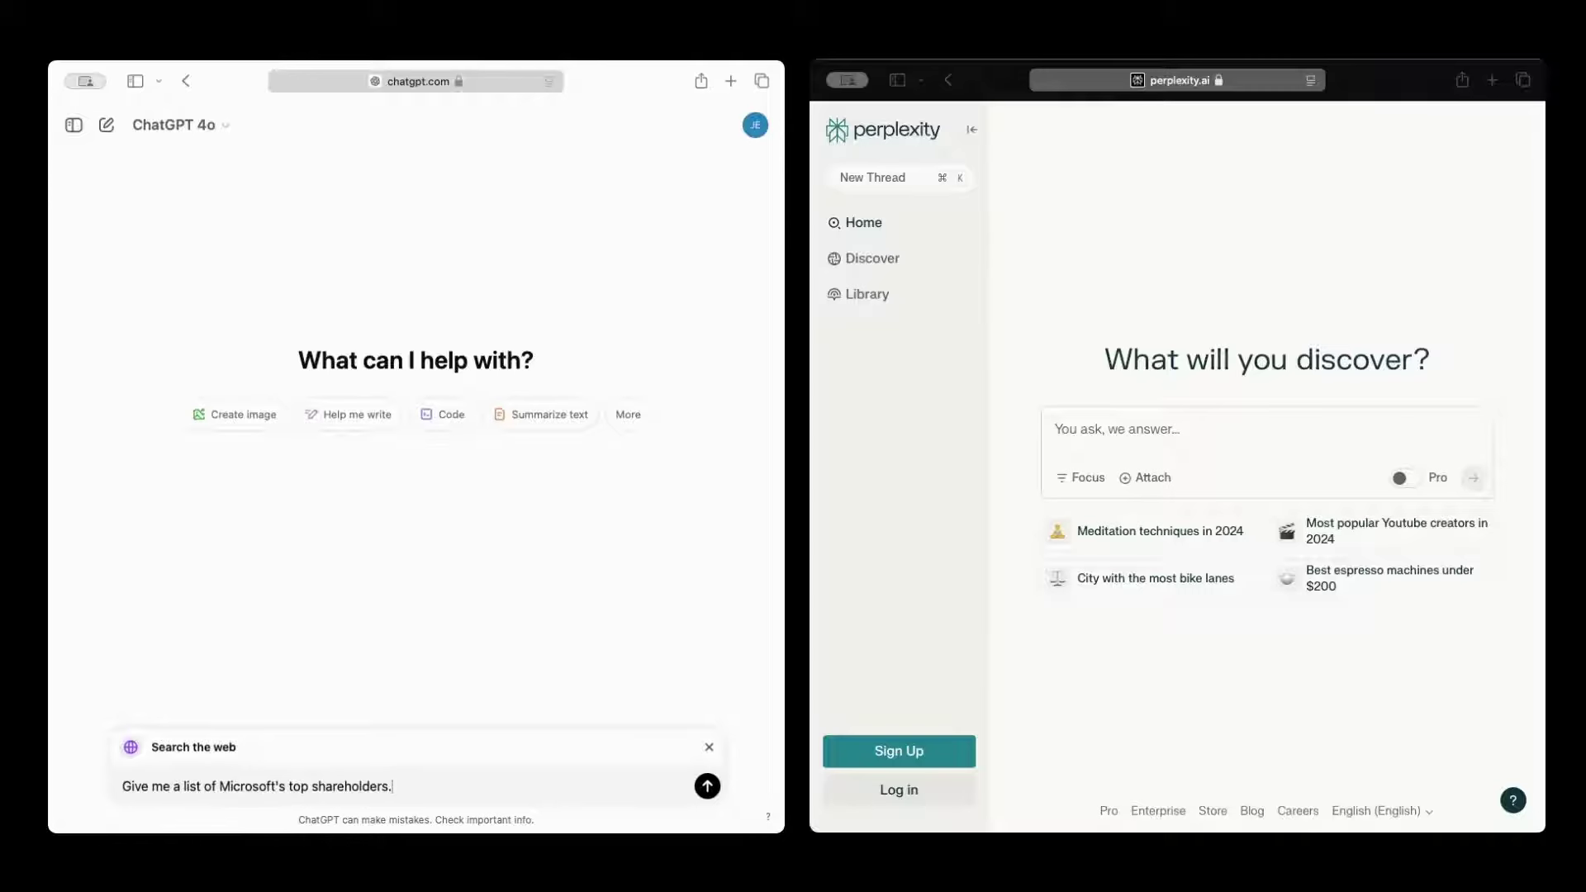
key(Return)
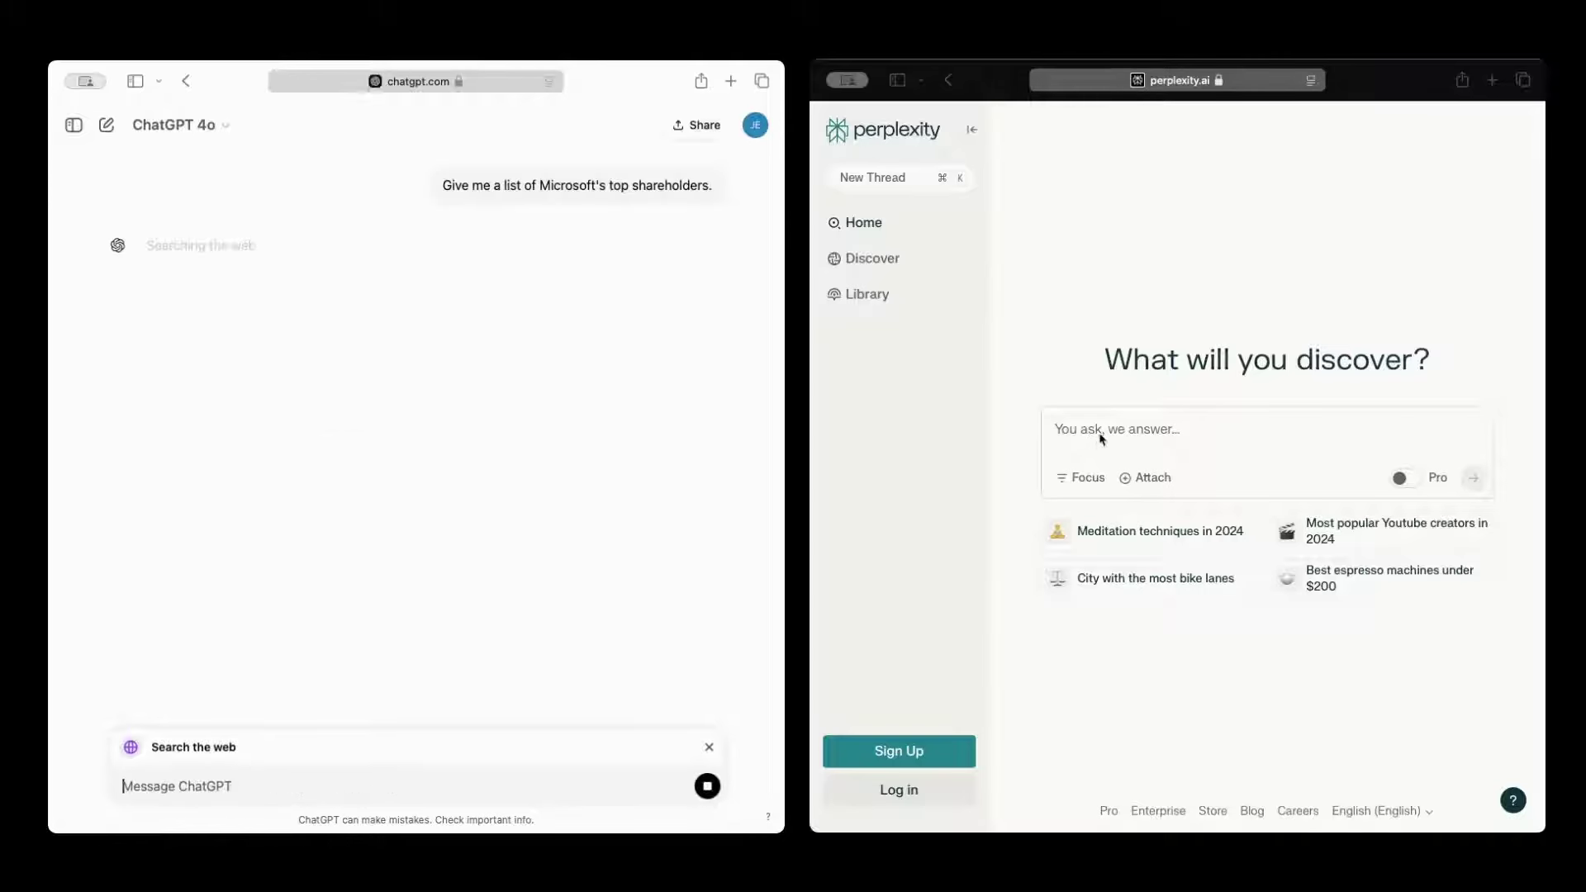
Switch to Perplexity and ask "Give me a list of Microsoft's top shareholders."
click(1107, 433)
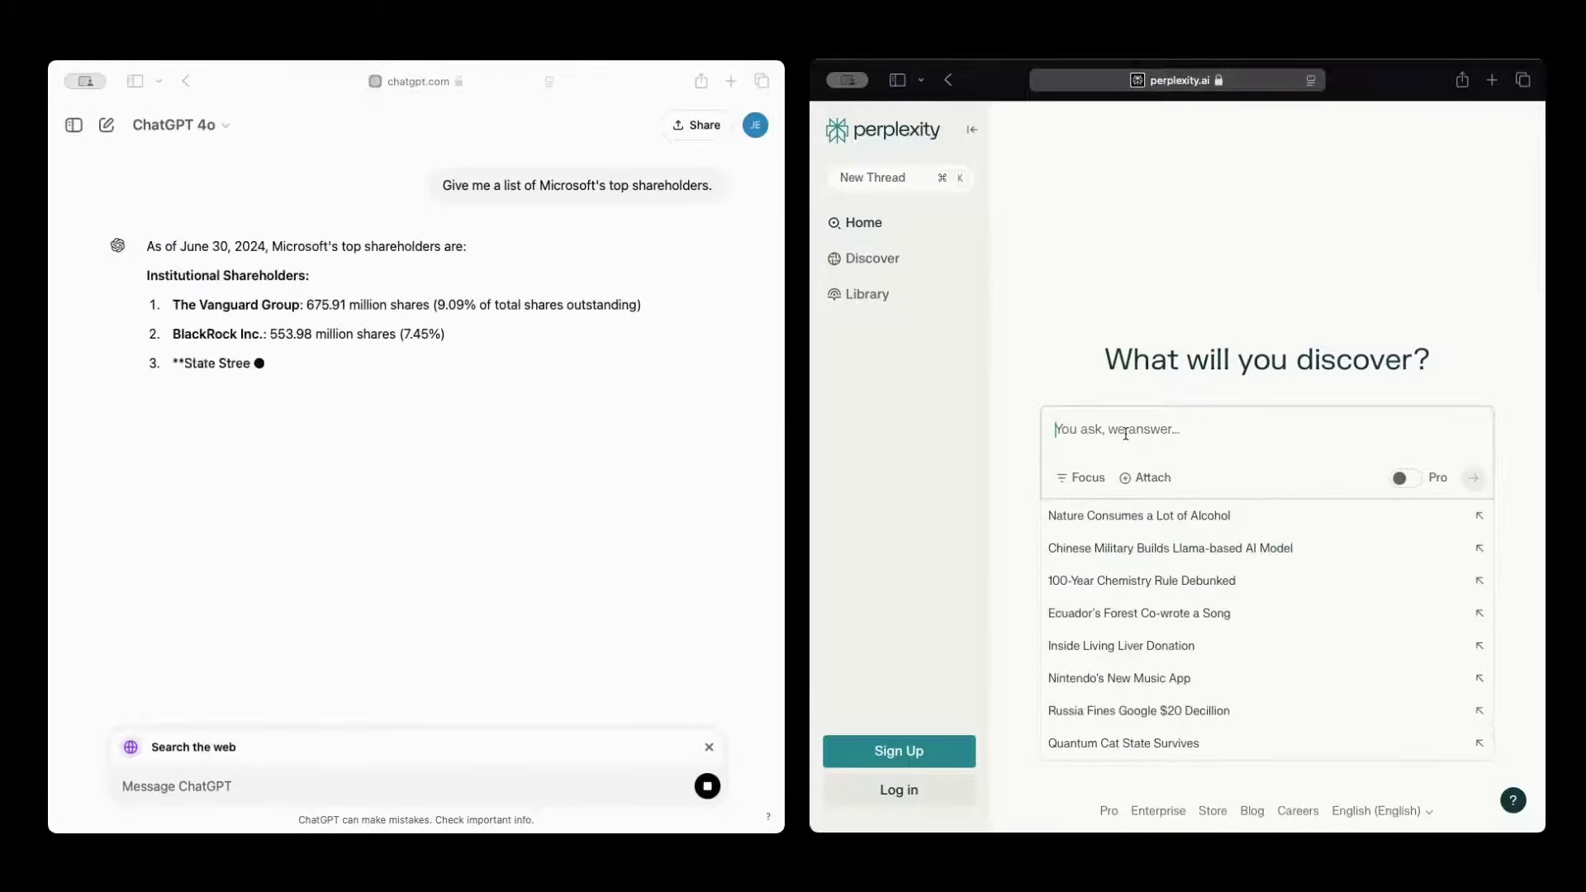
text(Give me a list o)
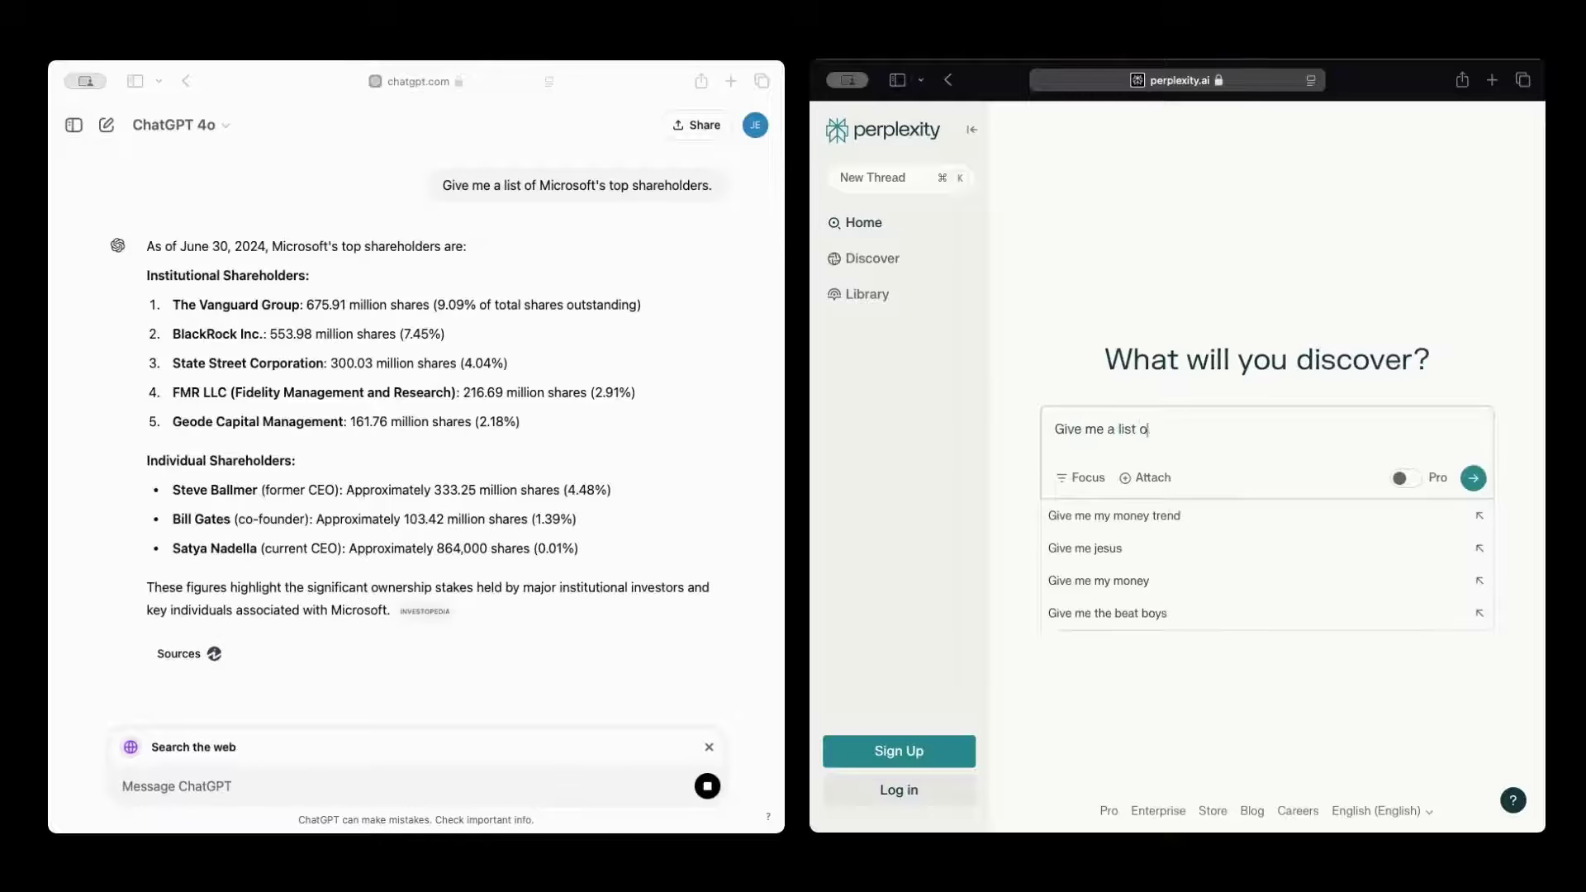
text(f Microsoft's top sha)
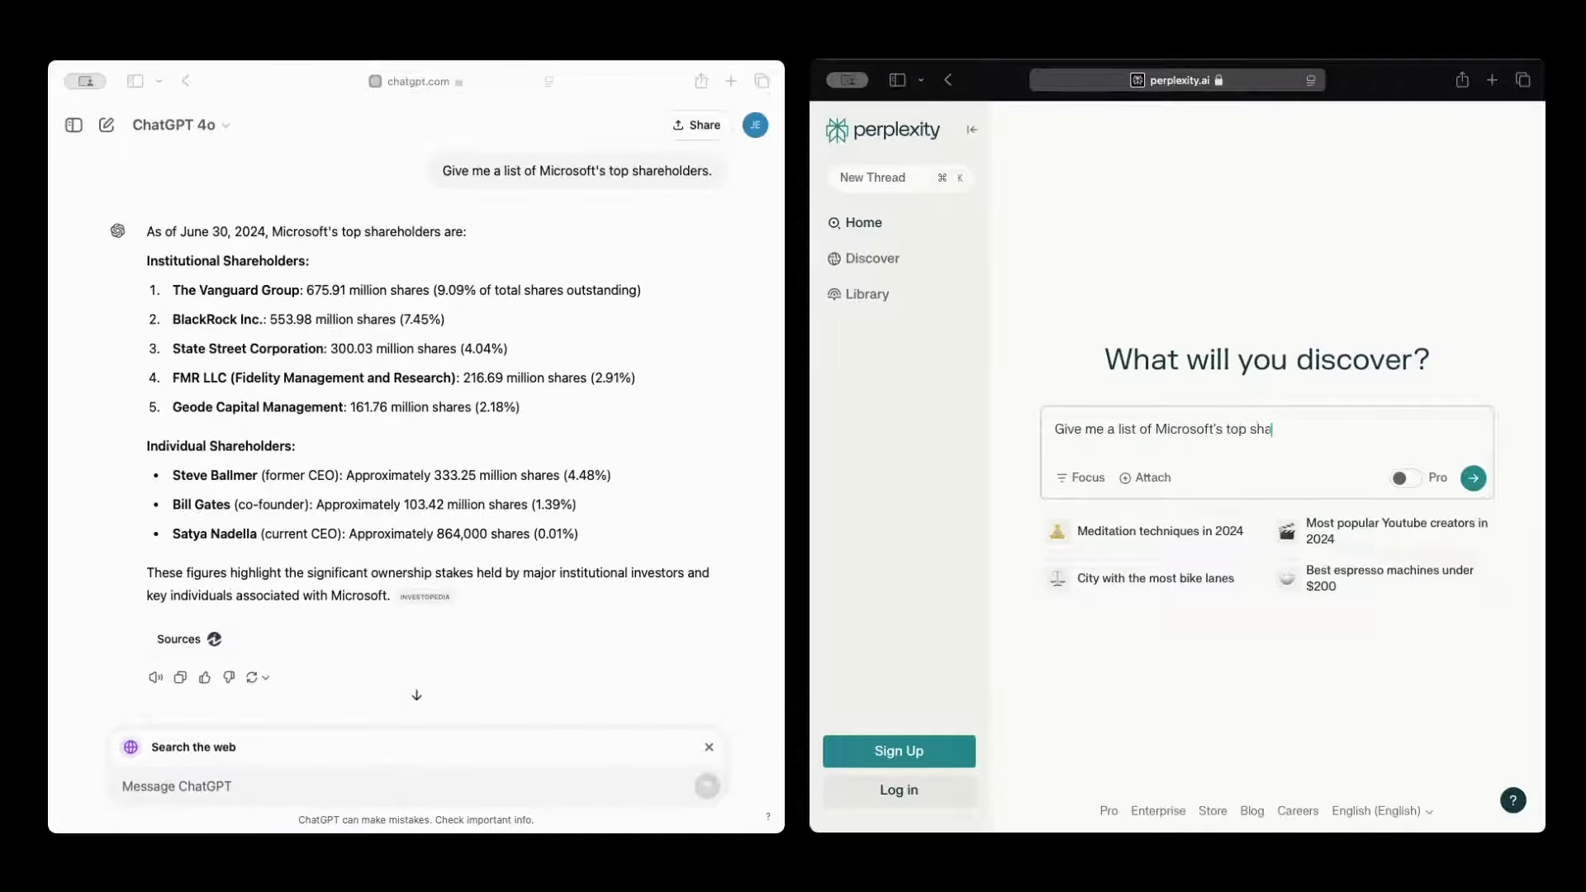
text(reholders.)
key(Return)
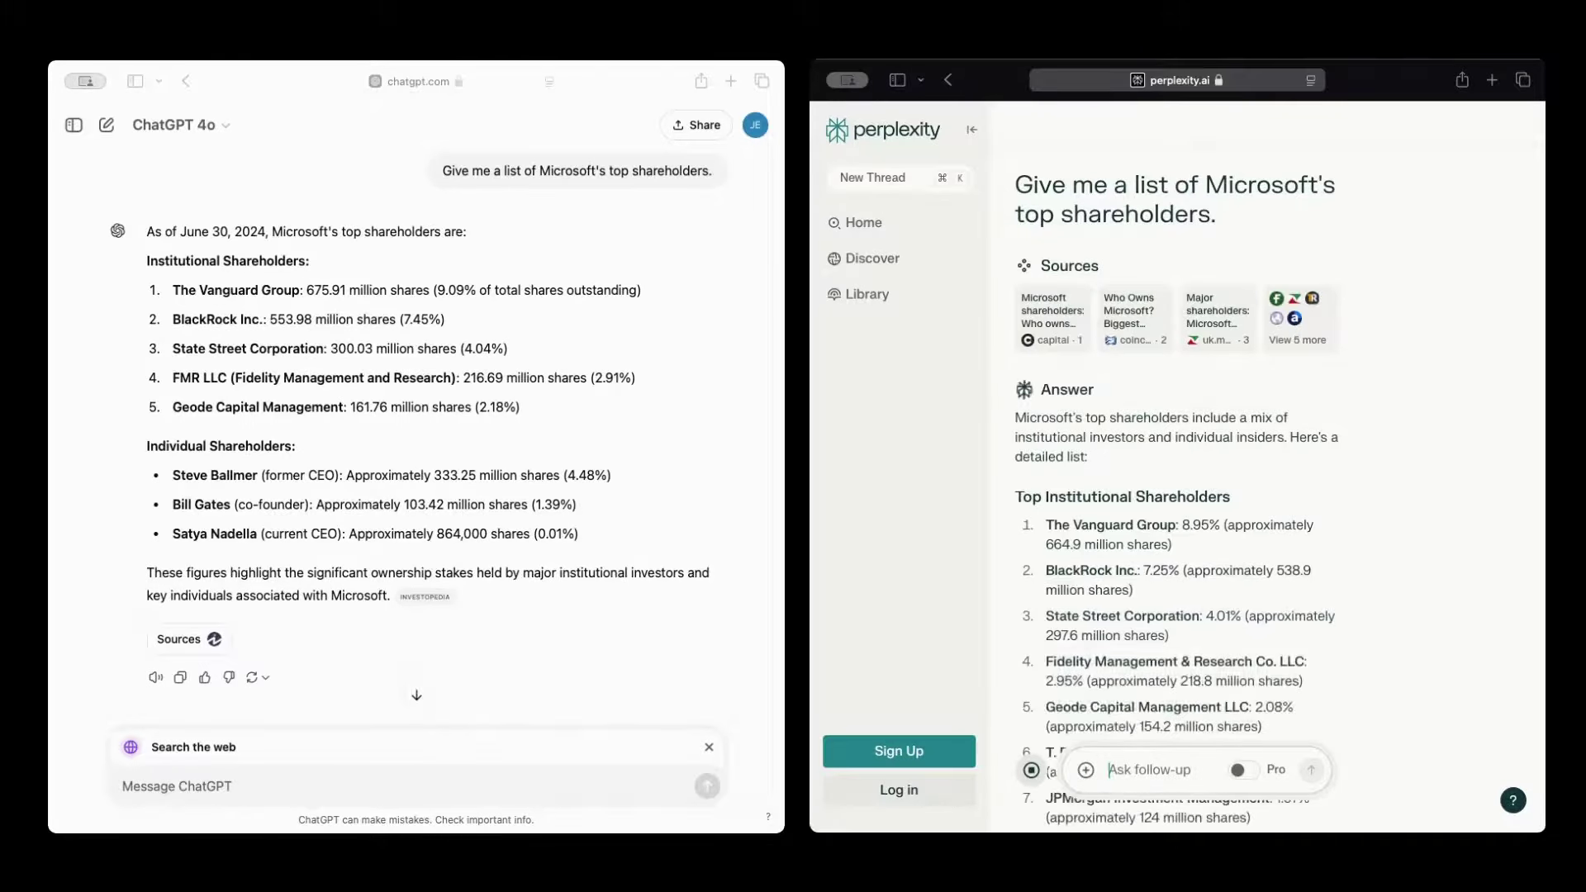
Examine Perplexity's shareholder answer, including its institutional and individual holders, related questions and sources
scroll(1179, 629, down, 5)
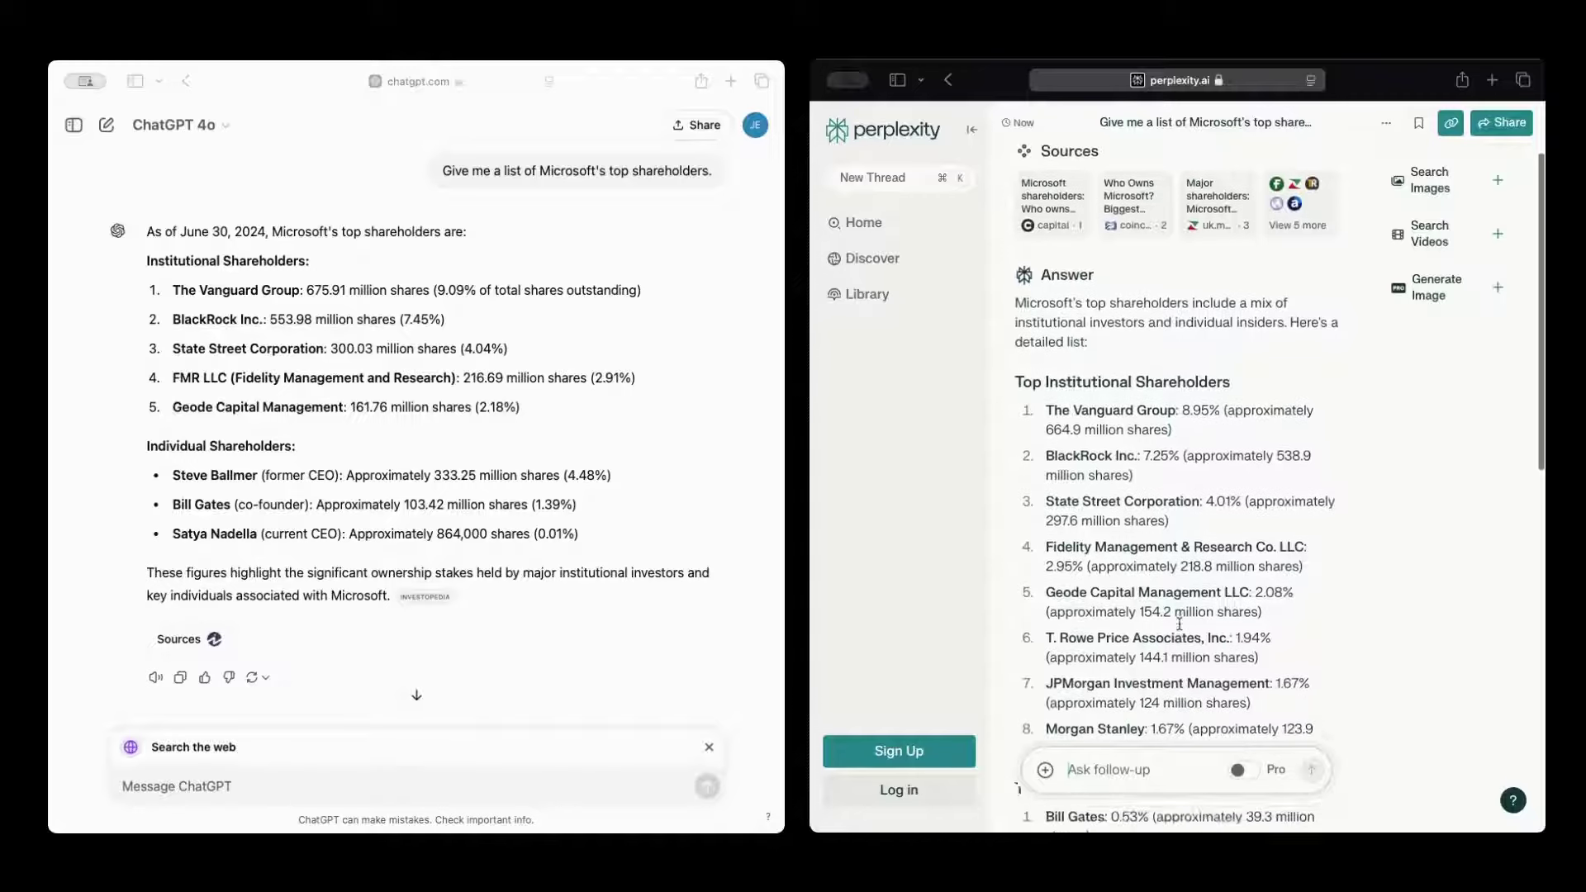
scroll(1180, 626, down, 1)
mouse_move(1180, 632)
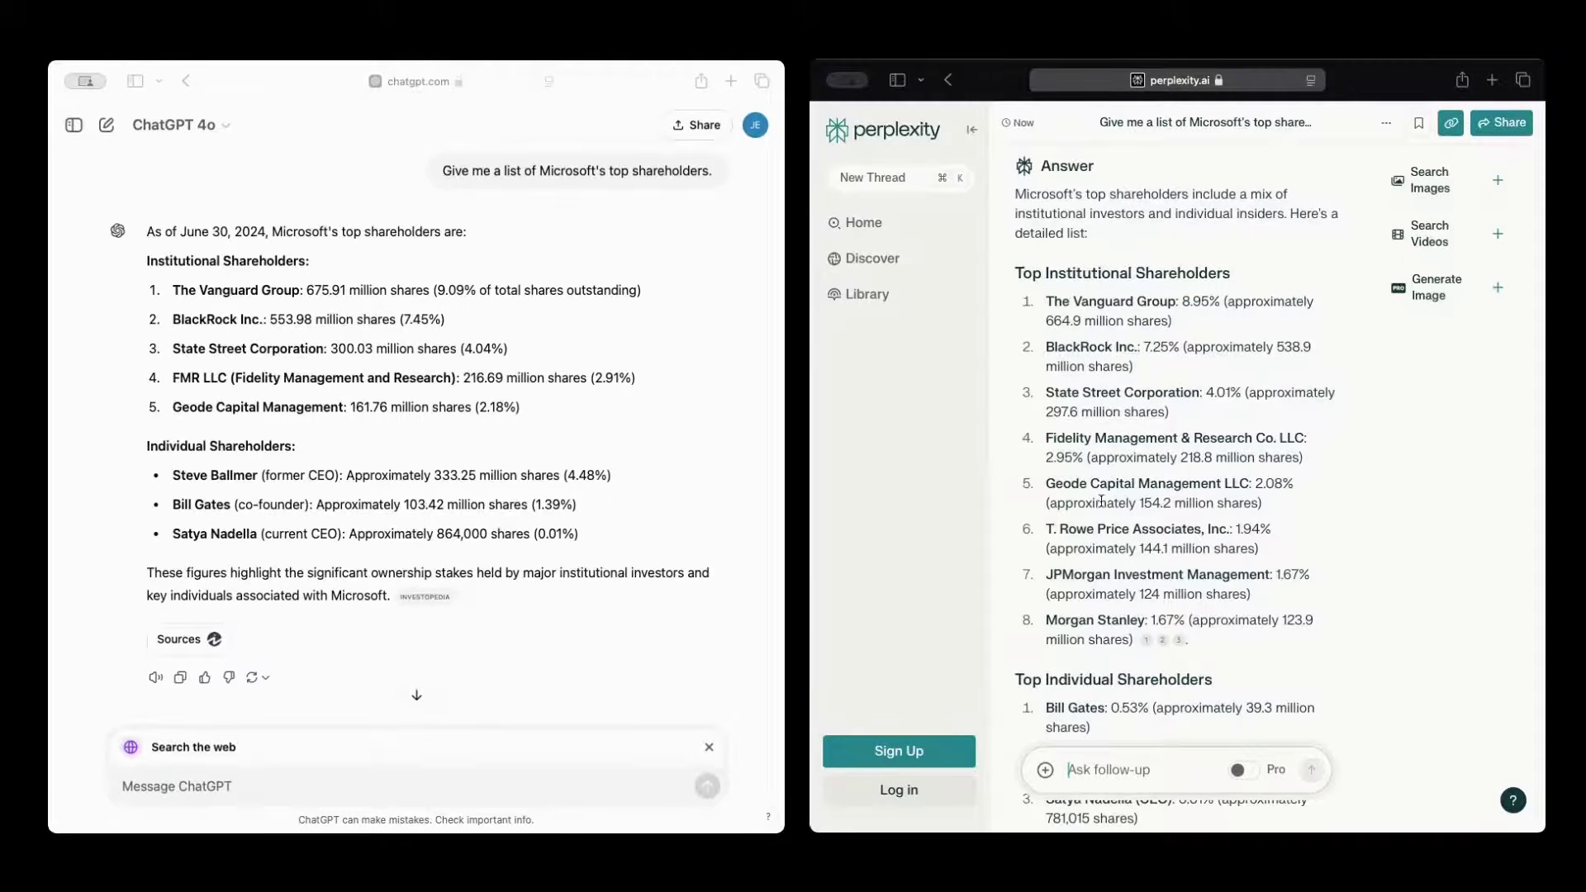
scroll(1098, 496, down, 3)
scroll(1129, 604, down, 1)
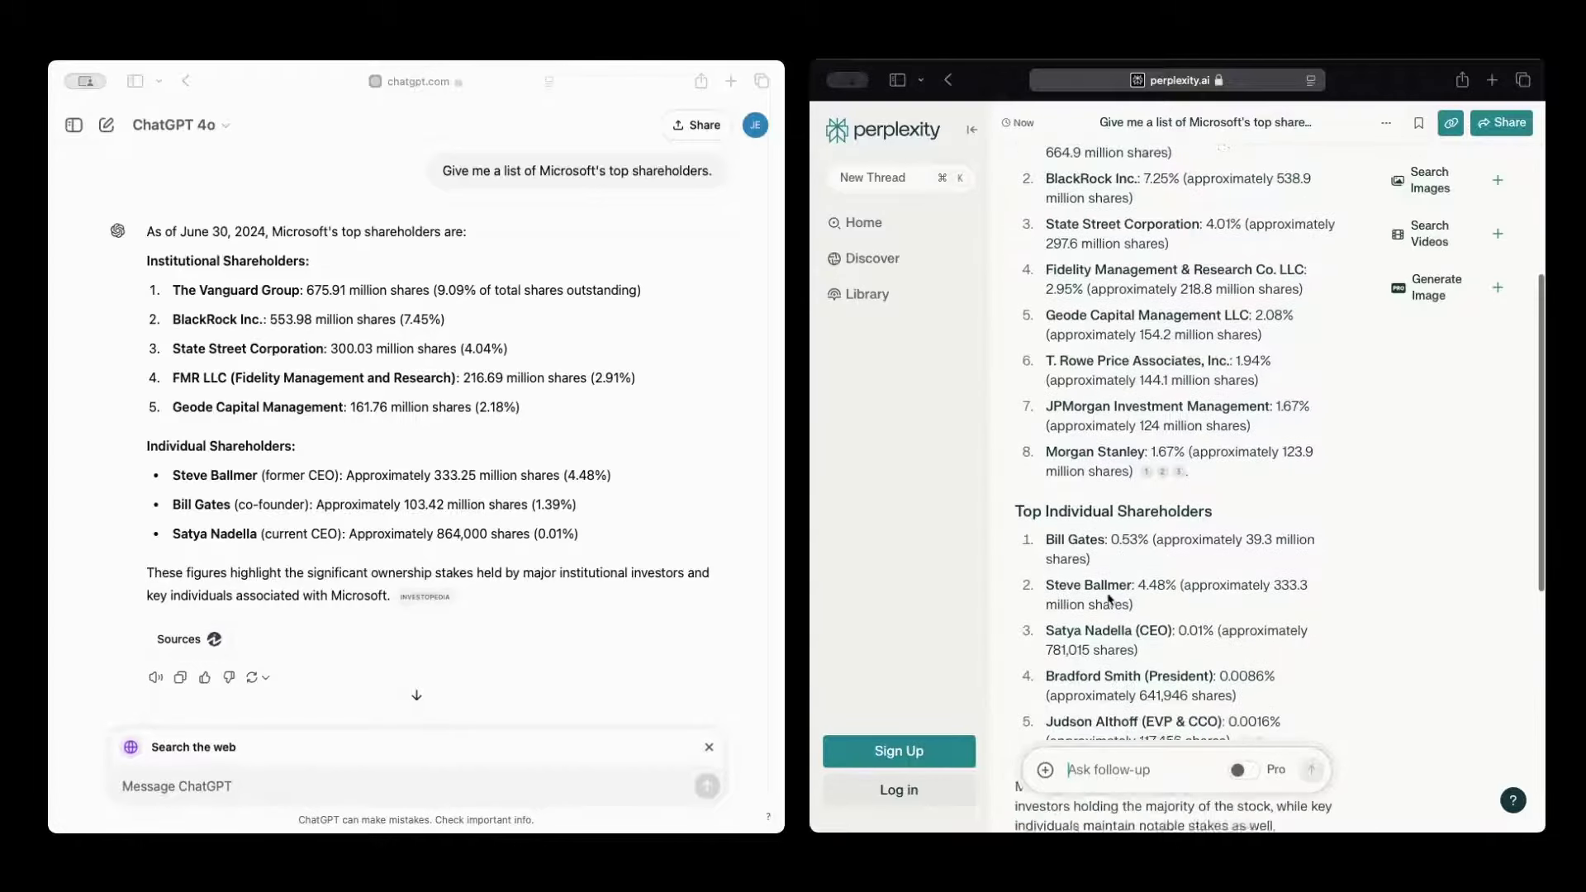
scroll(1112, 339, up, 1)
scroll(1112, 339, up, 2)
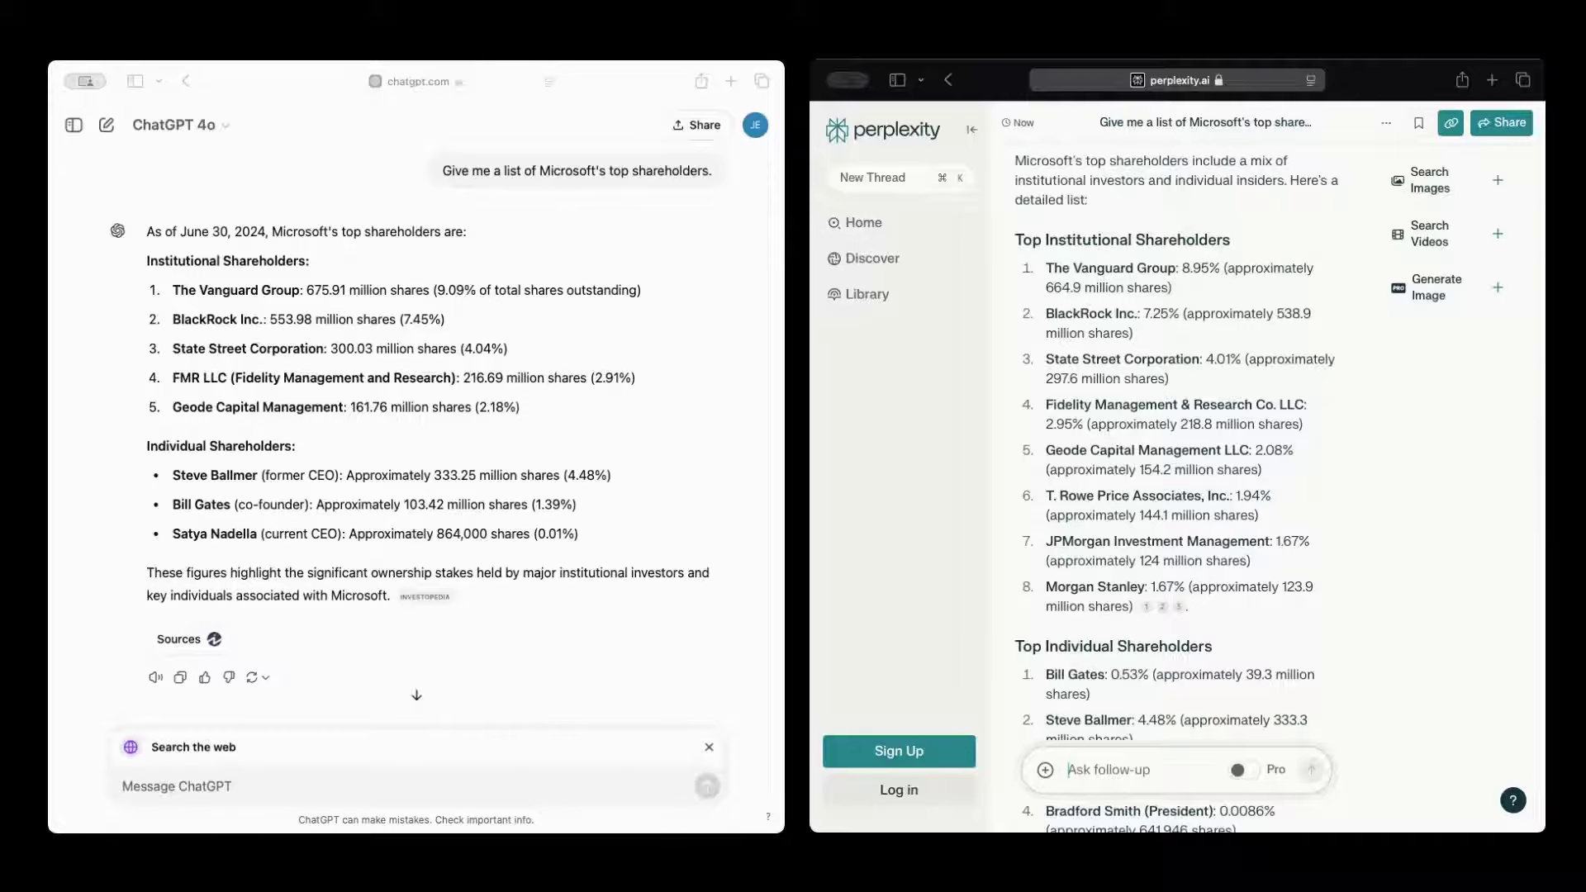
scroll(1065, 528, down, 1)
scroll(1062, 548, down, 8)
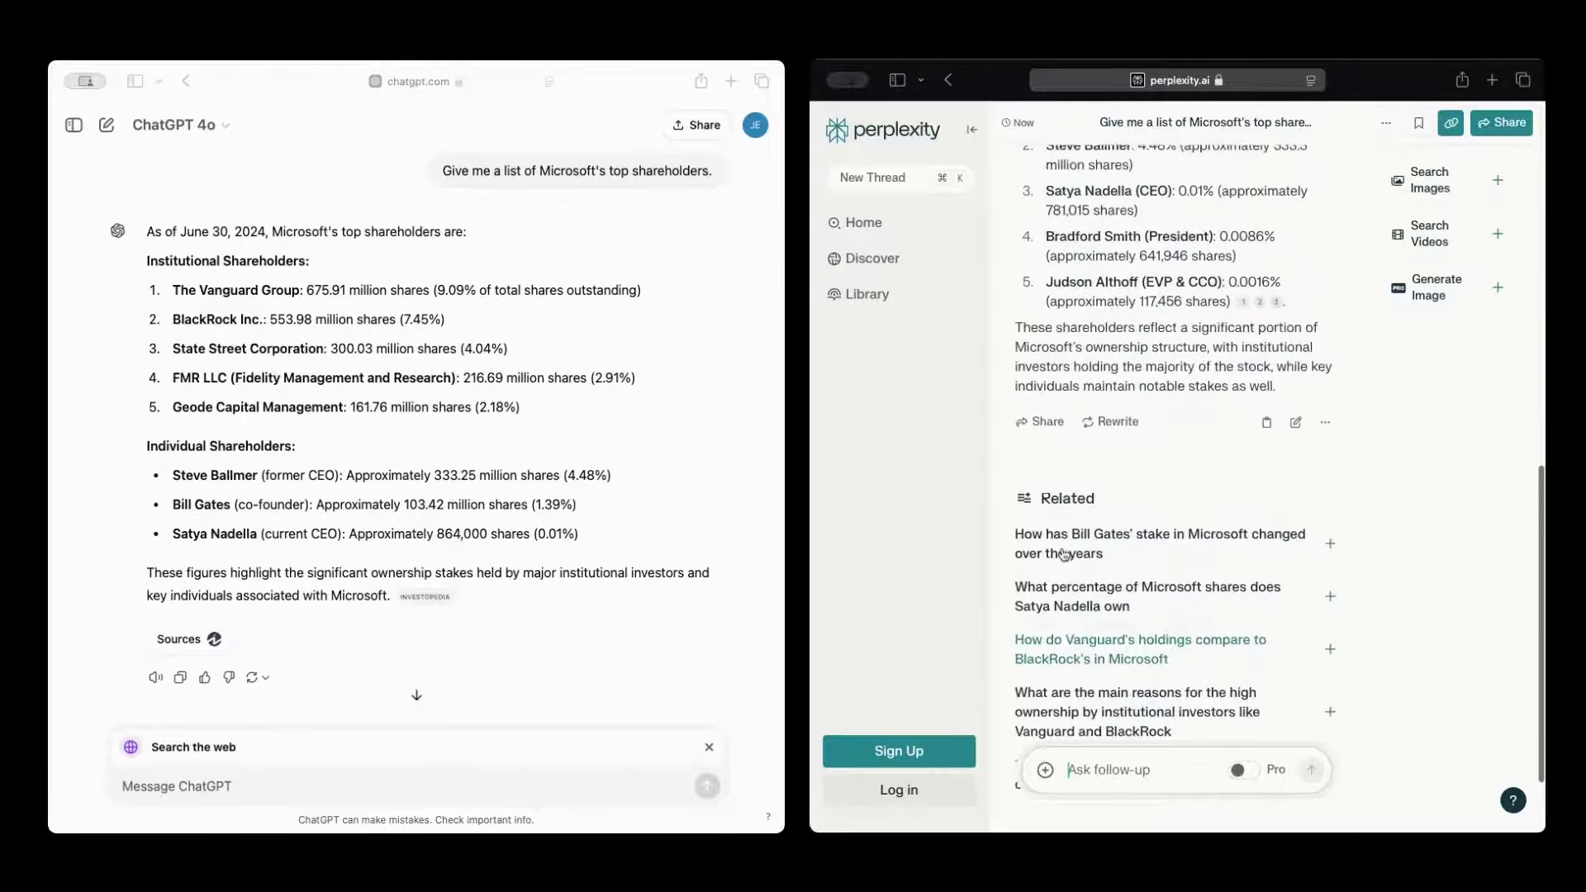
scroll(1126, 224, up, 4)
scroll(1126, 225, up, 8)
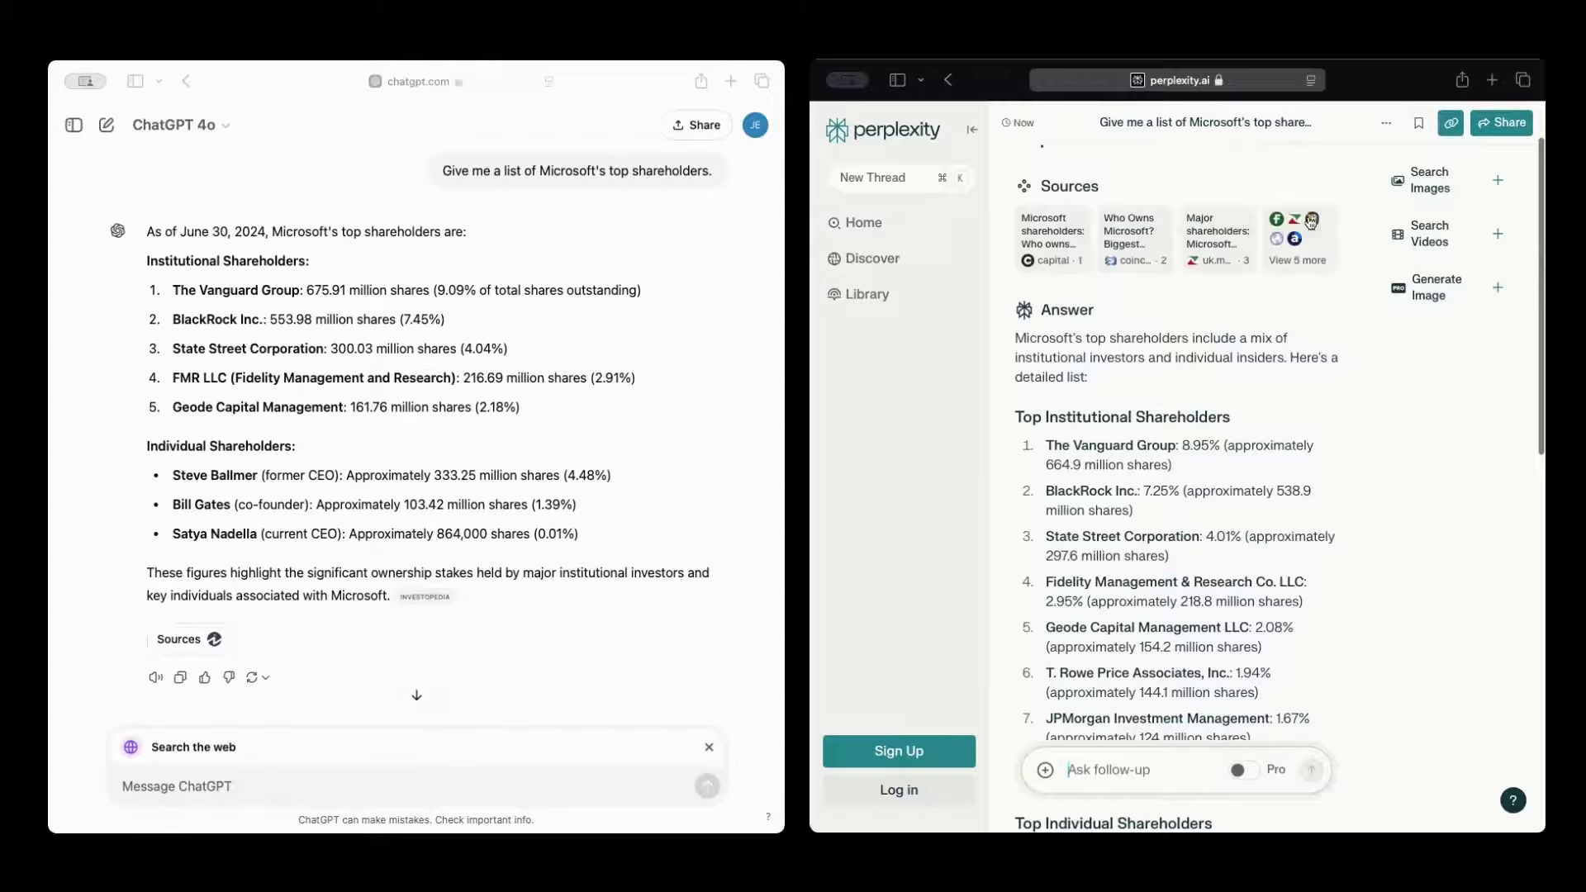
scroll(1143, 410, down, 1)
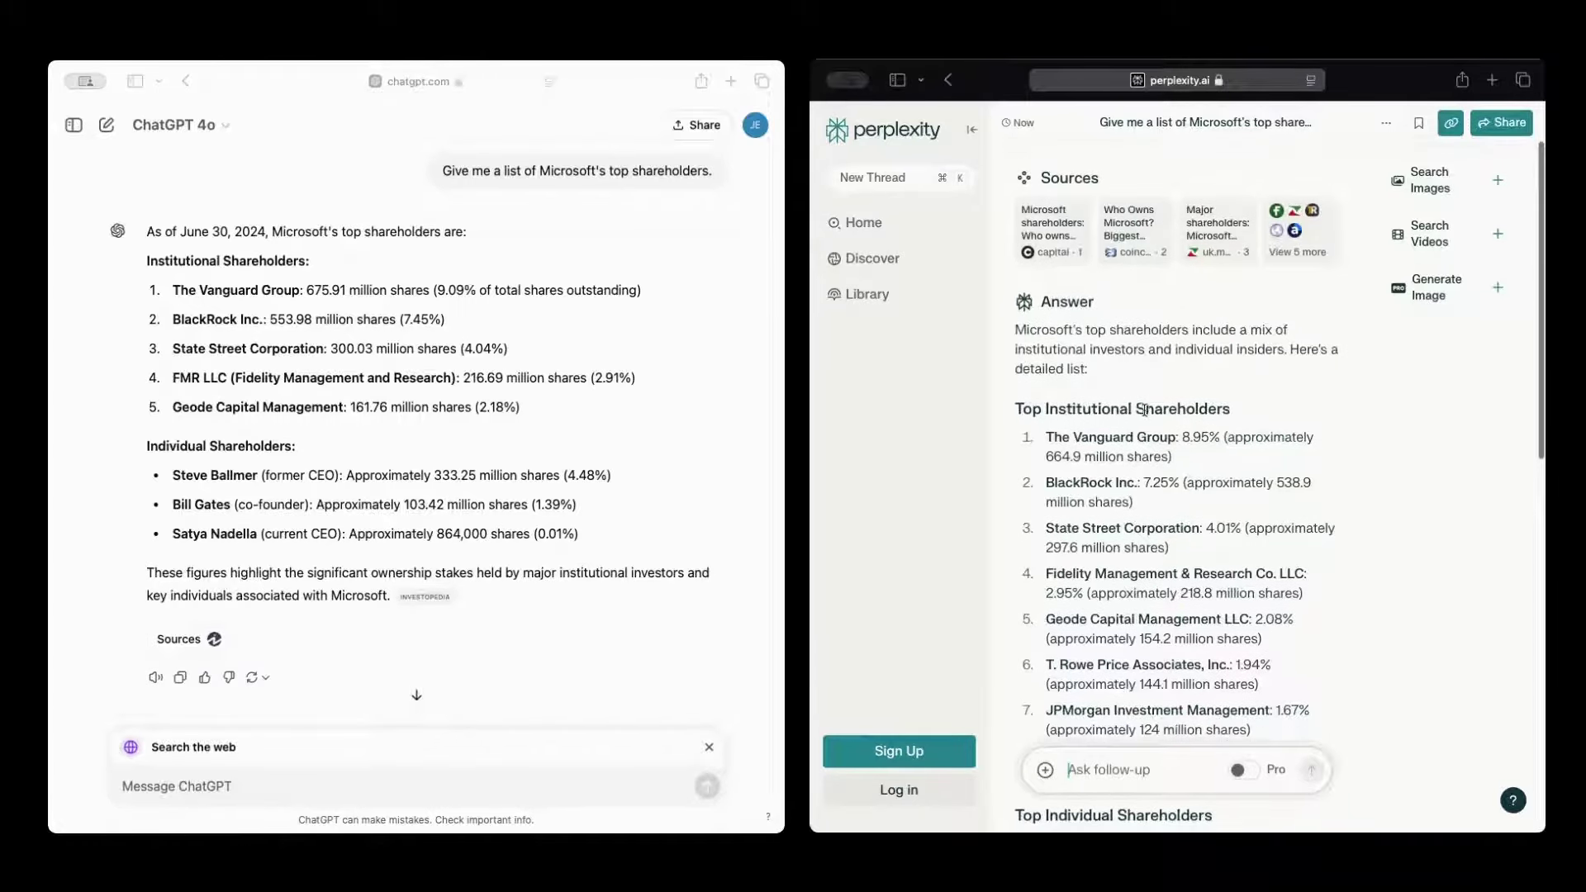
Review the source links behind ChatGPT's shareholder answer and the related questions beneath Perplexity's answer
scroll(416, 413, down, 1)
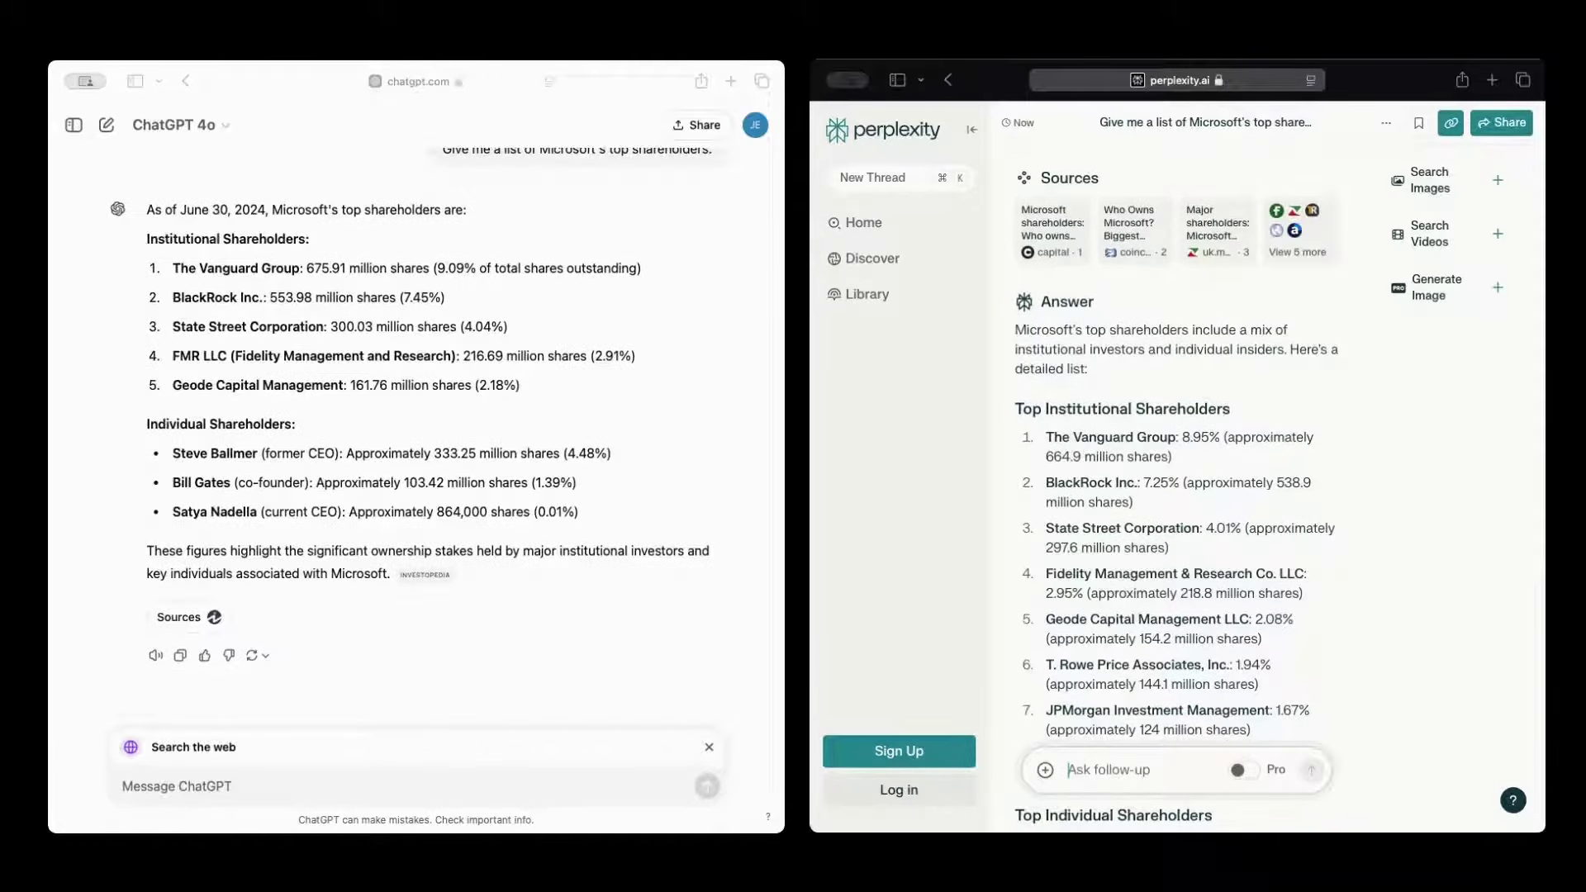
click(124, 785)
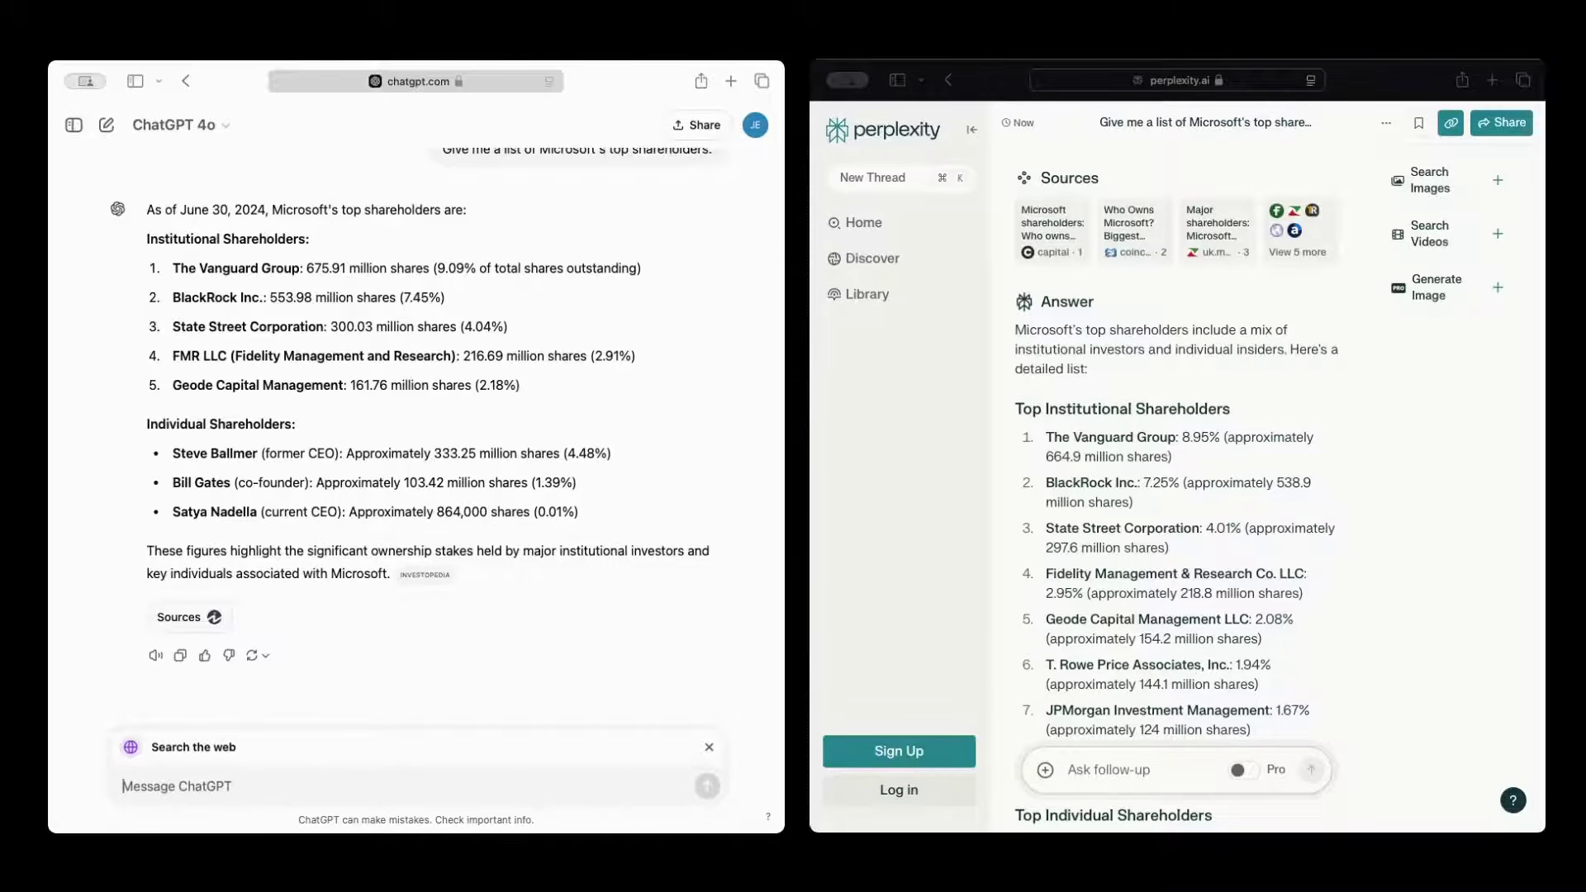
click(189, 617)
scroll(189, 617, down, 8)
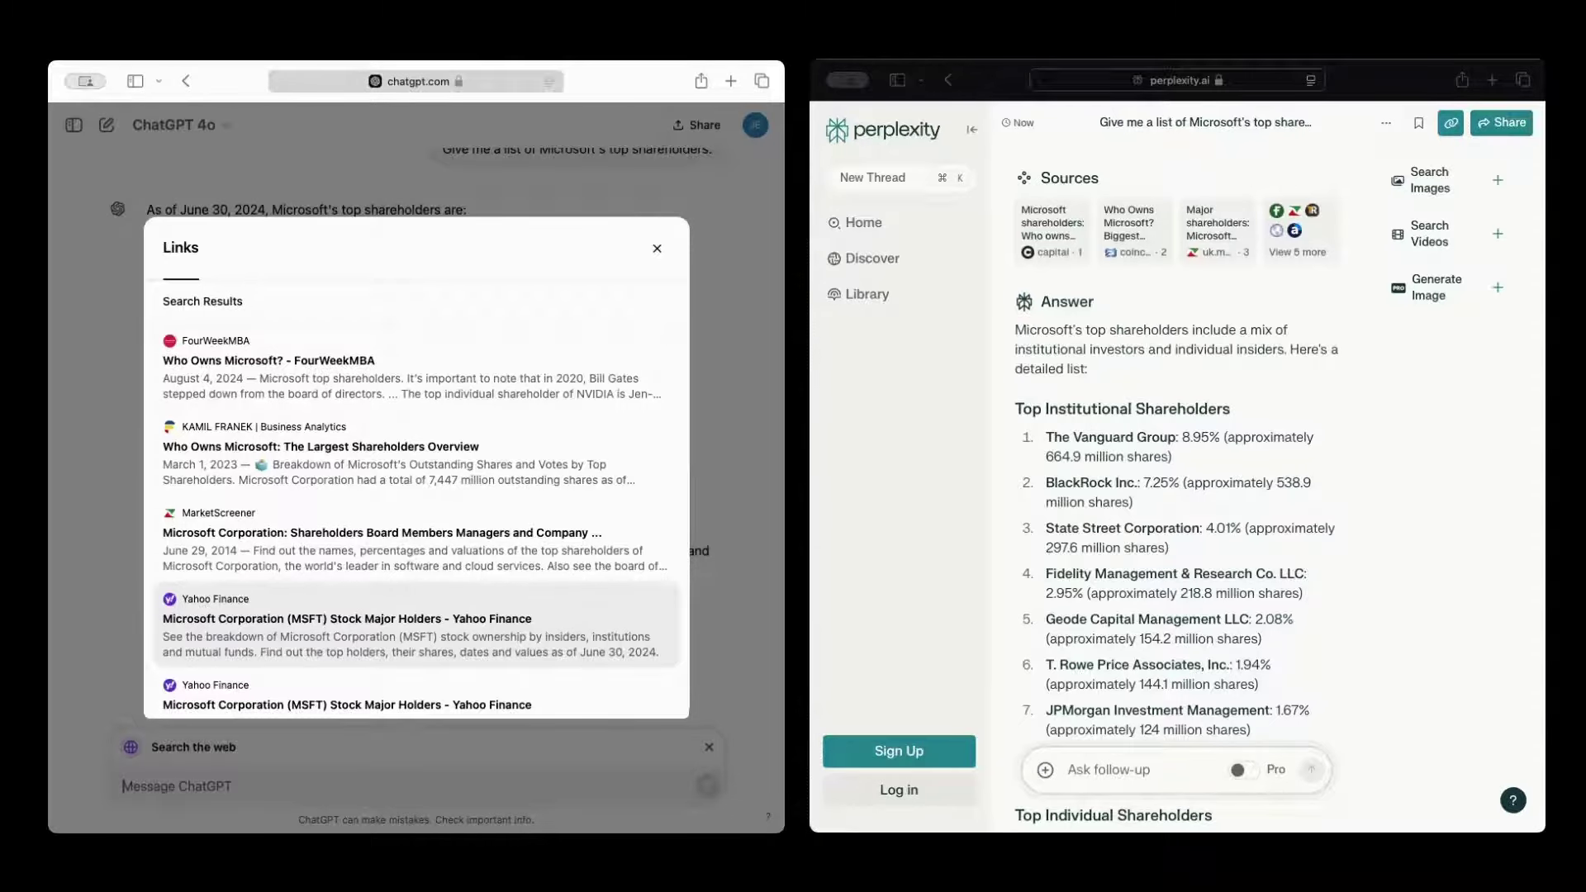
scroll(189, 617, up, 8)
click(735, 529)
click(1068, 769)
scroll(1068, 769, down, 10)
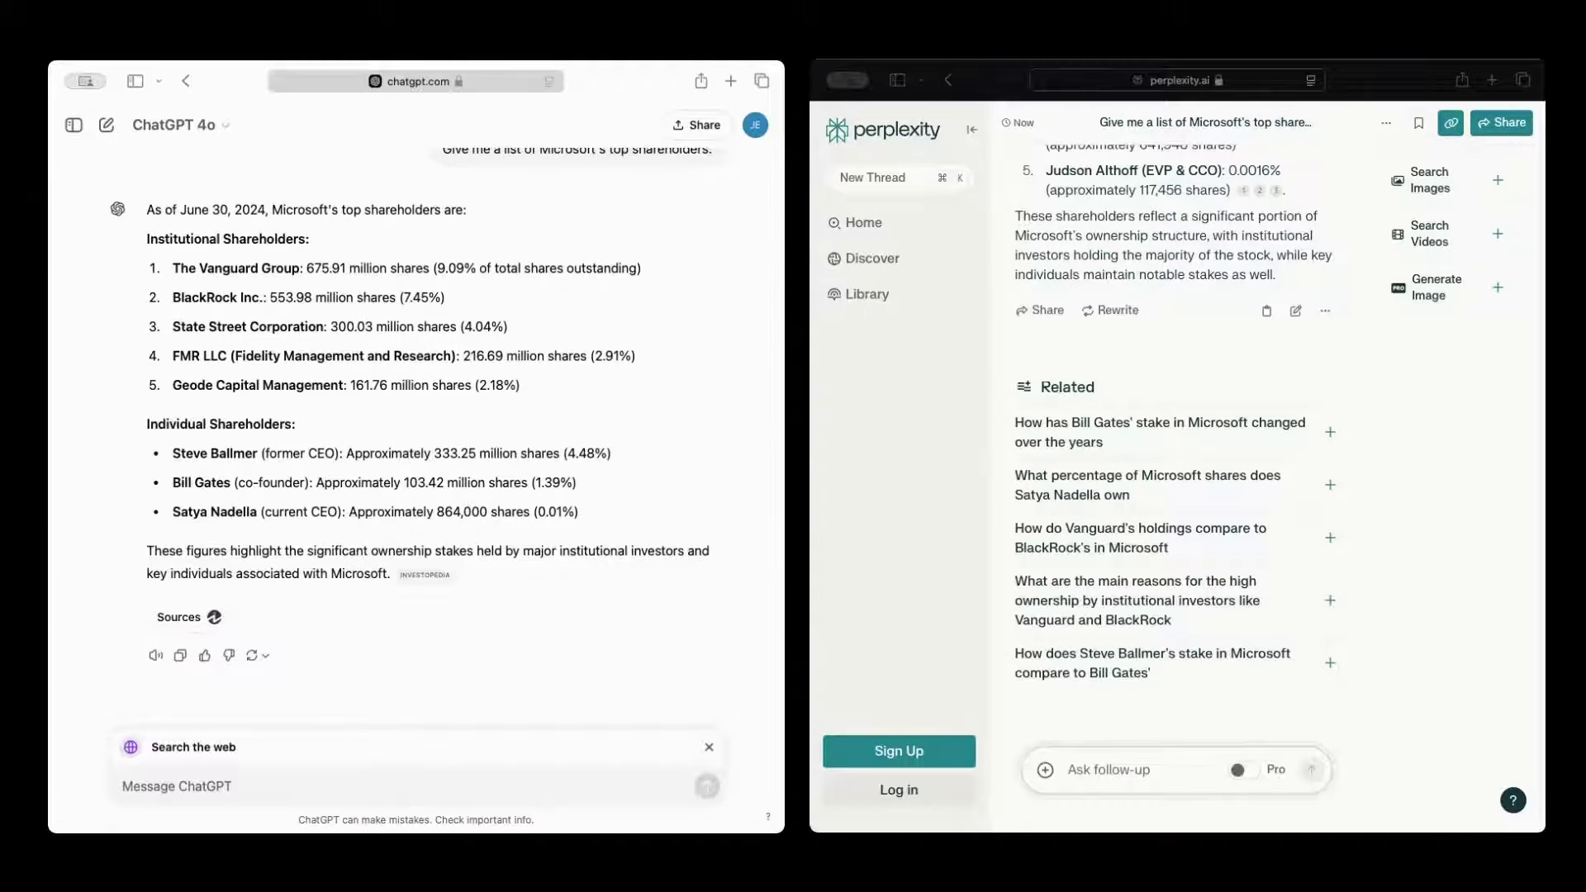
Write the prompt "Find me the most romantic restaurant in Montreal" in the ChatGPT conversation
text(Find me the best)
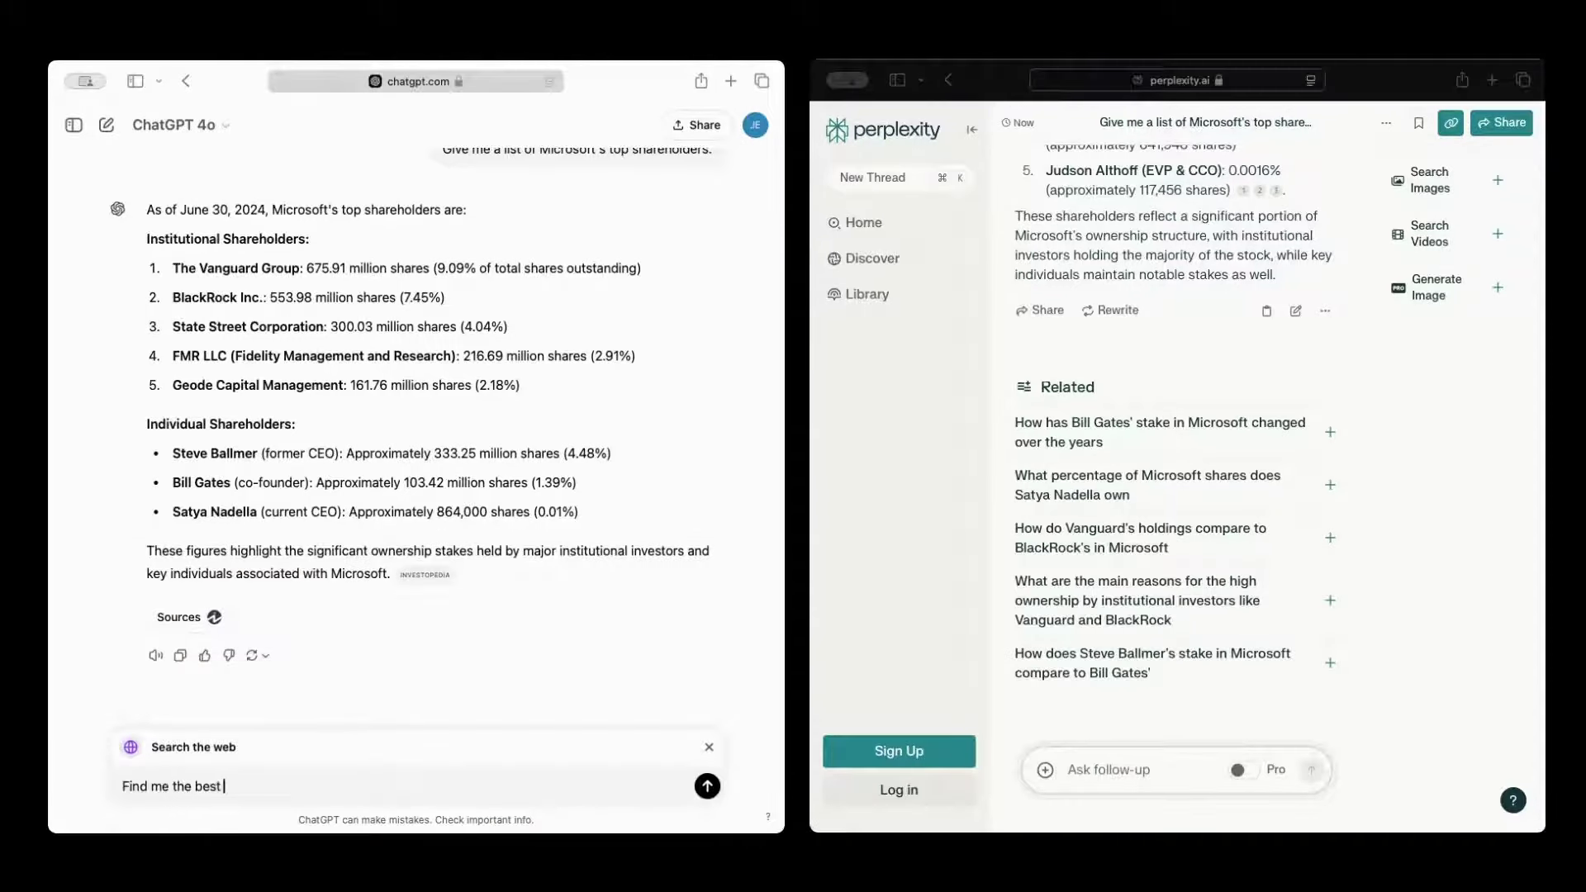
key(BackSpace)
key(BackSpace)
key(BackSpace)
key(BackSpace)
text(most romantic restaurant in Montreala)
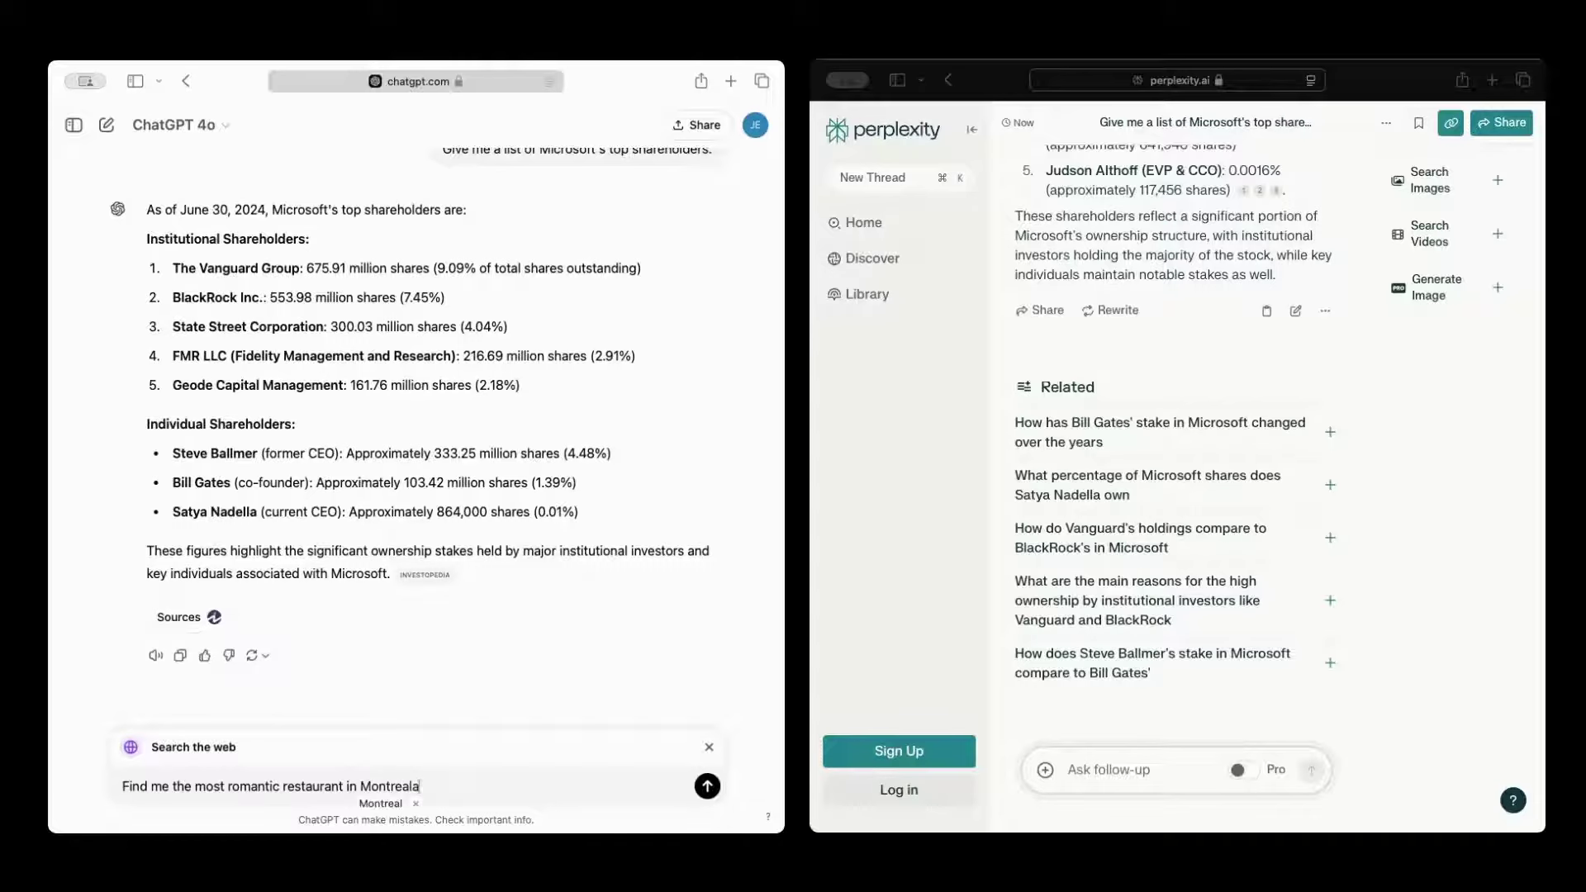
key(BackSpace)
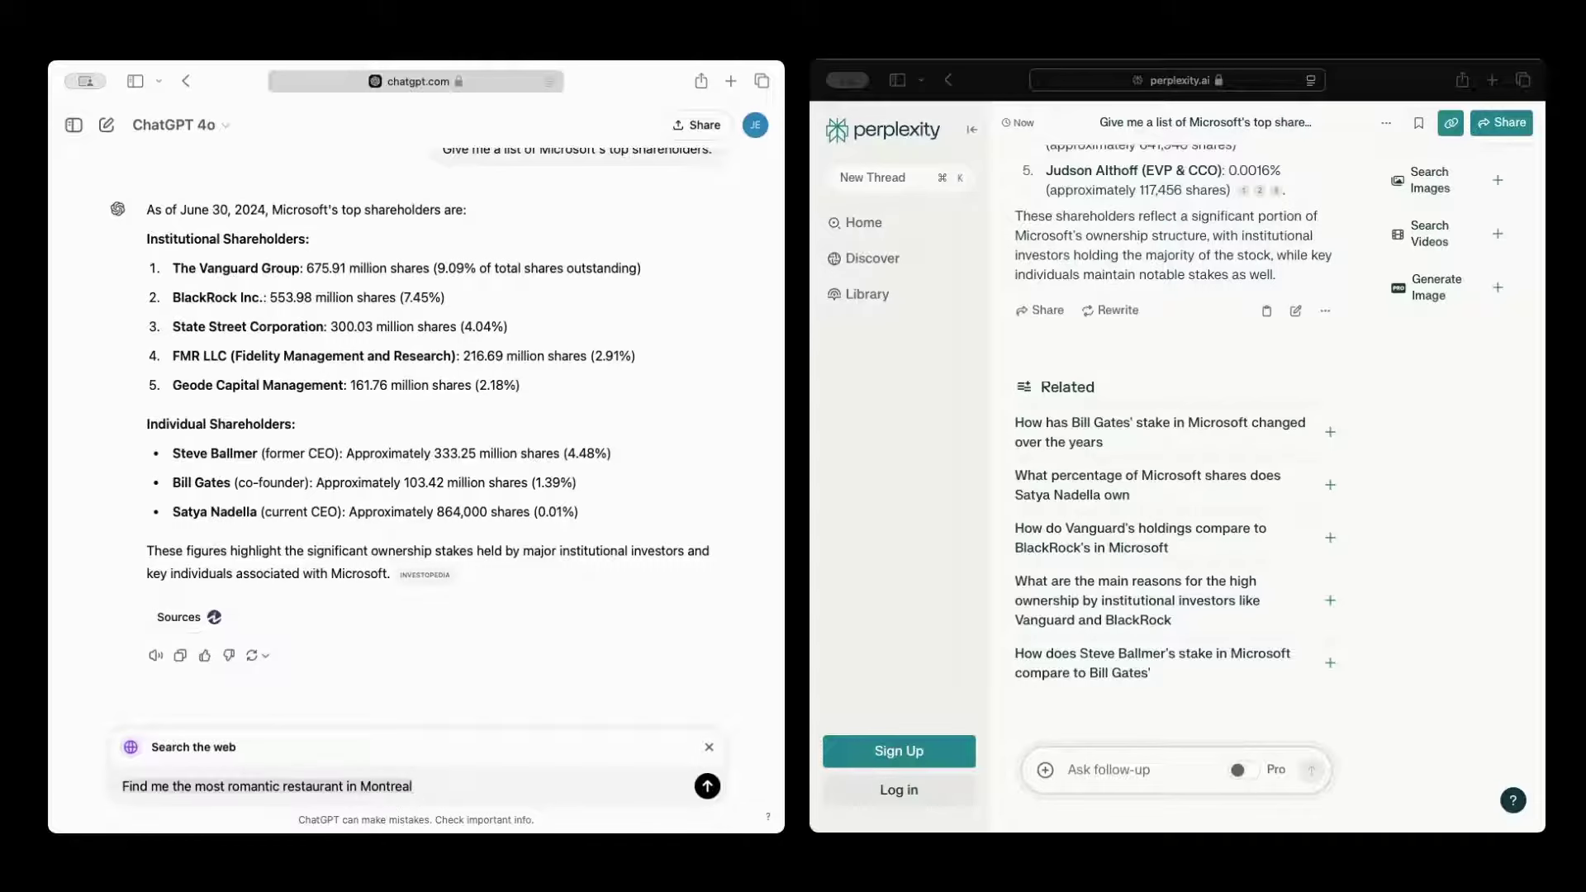
Enter "Find me the most romantic restaurant in Montreal" as a Perplexity follow-up and submit the question in both ChatGPT and Perplexity
text(Find me the most romantic restaurant in Montreal)
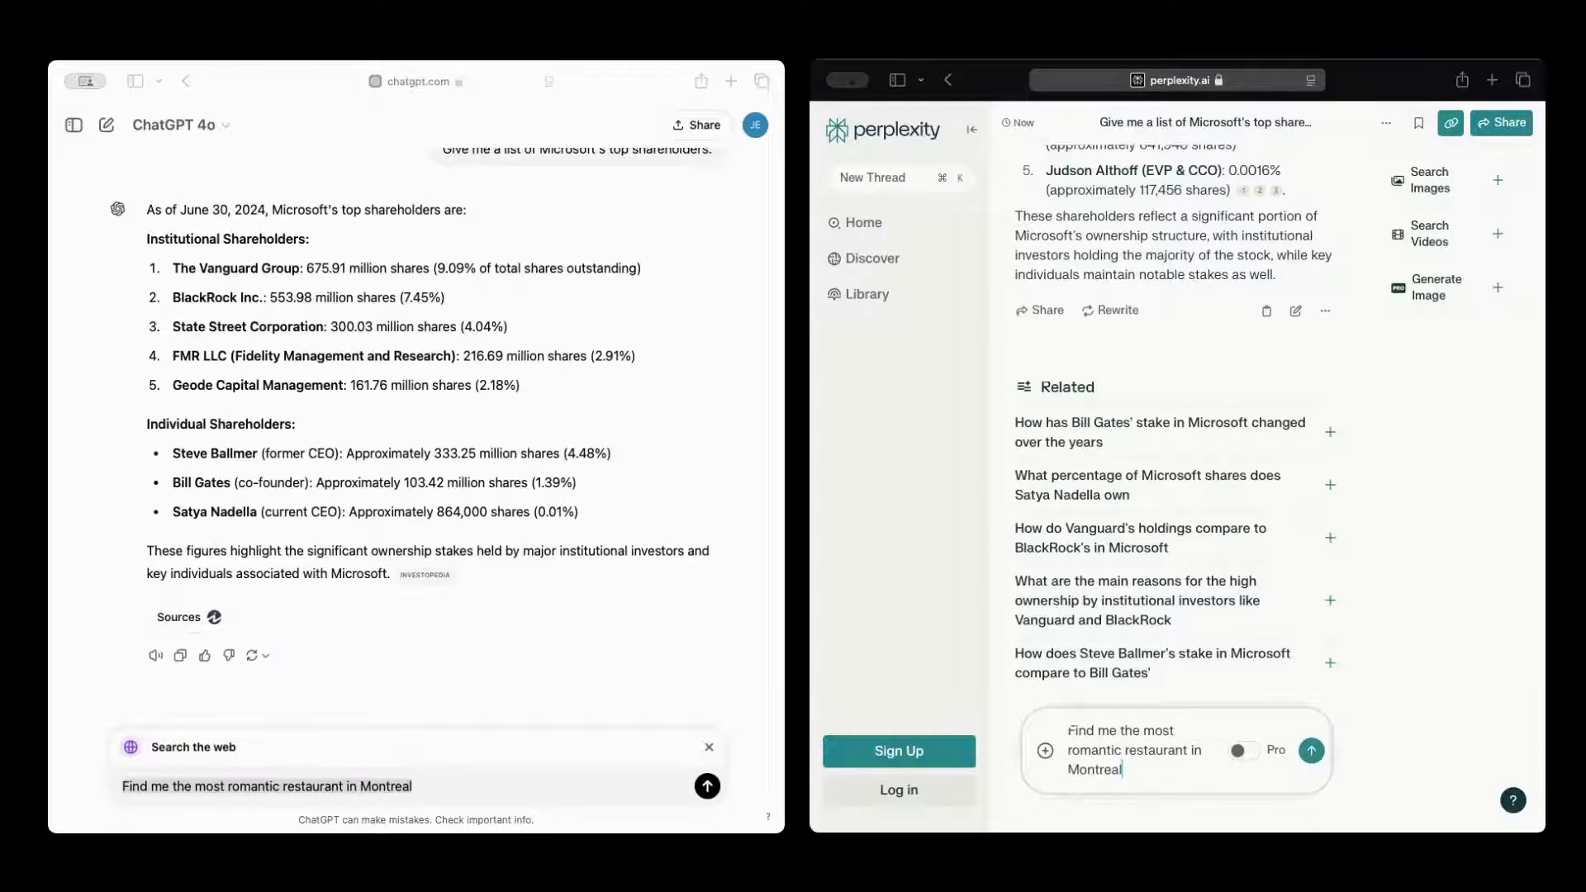
key(Return)
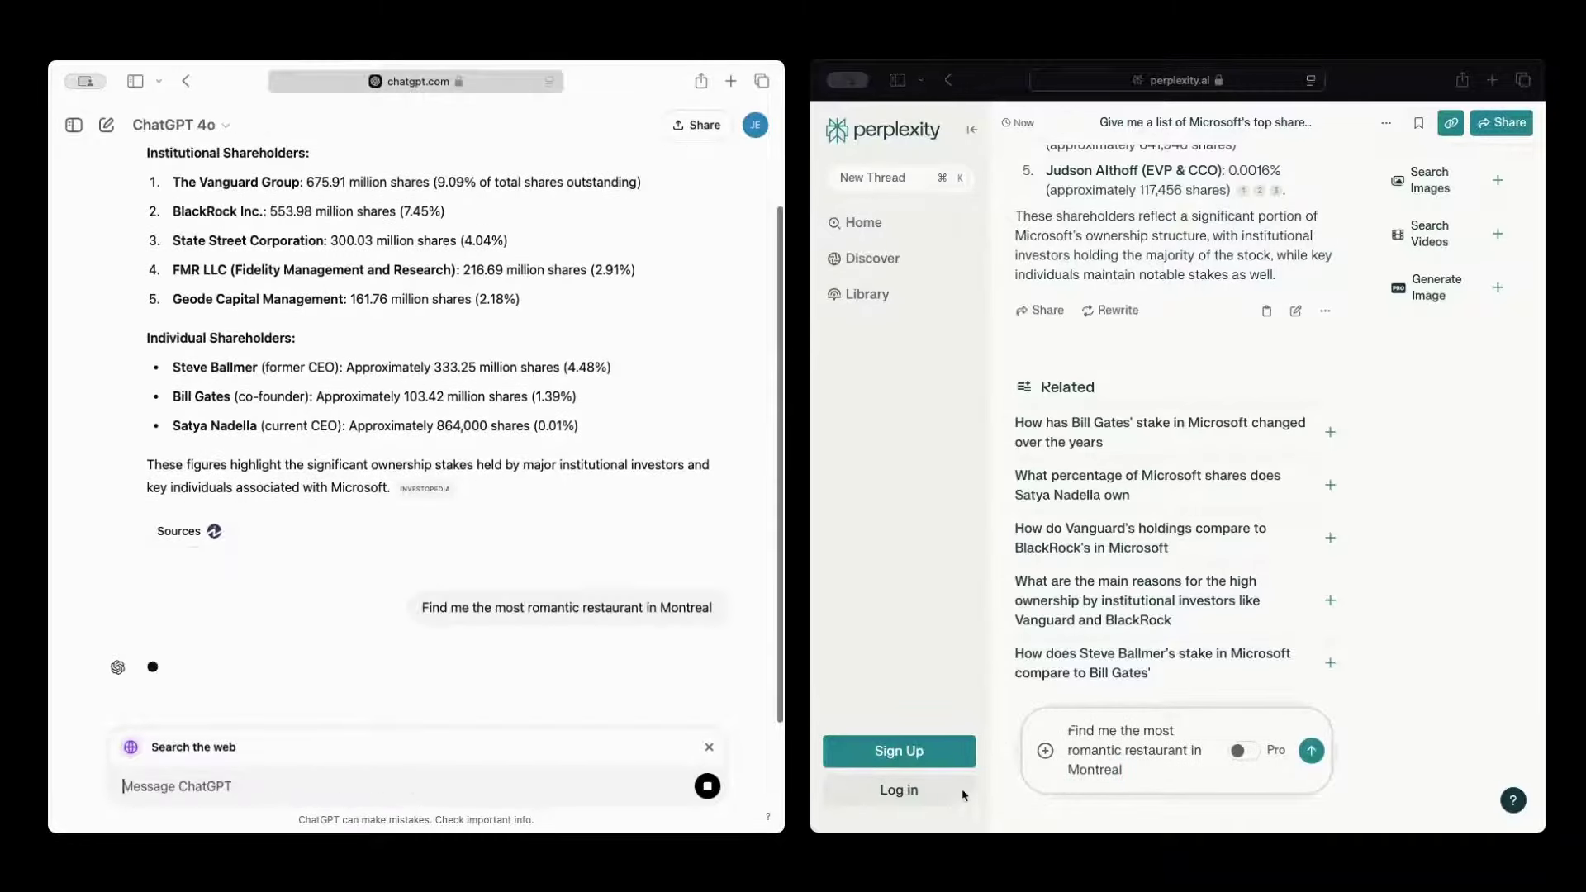
key(Return)
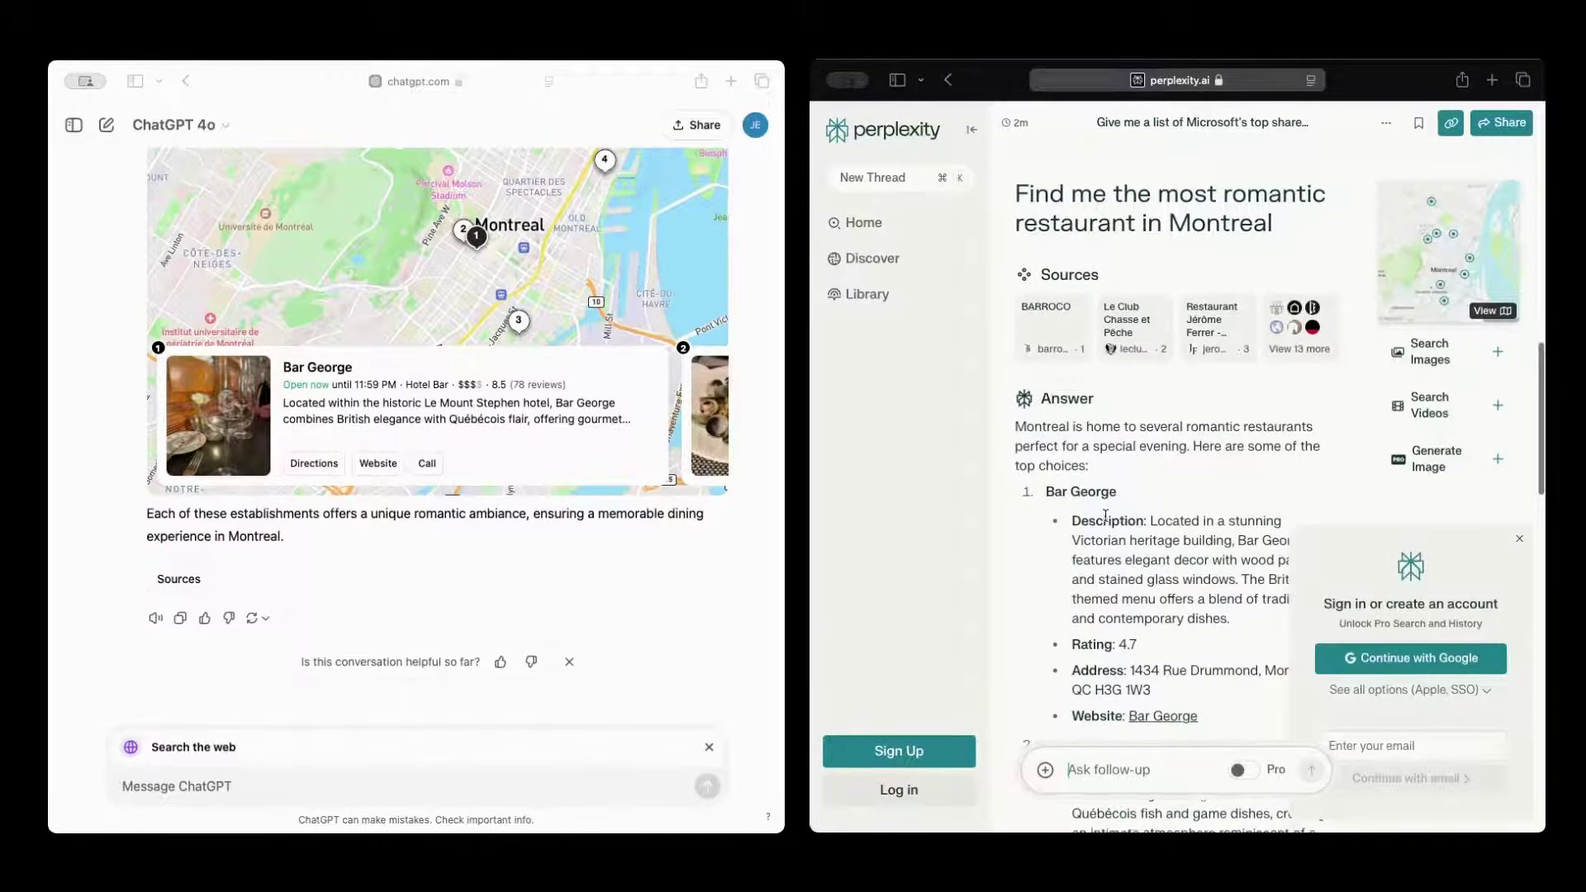
Dismiss Perplexity's sign-in prompt and compare its restaurant answer with ChatGPT's map and restaurant cards
scroll(1107, 512, down, 1)
click(1519, 539)
scroll(438, 413, right, 5)
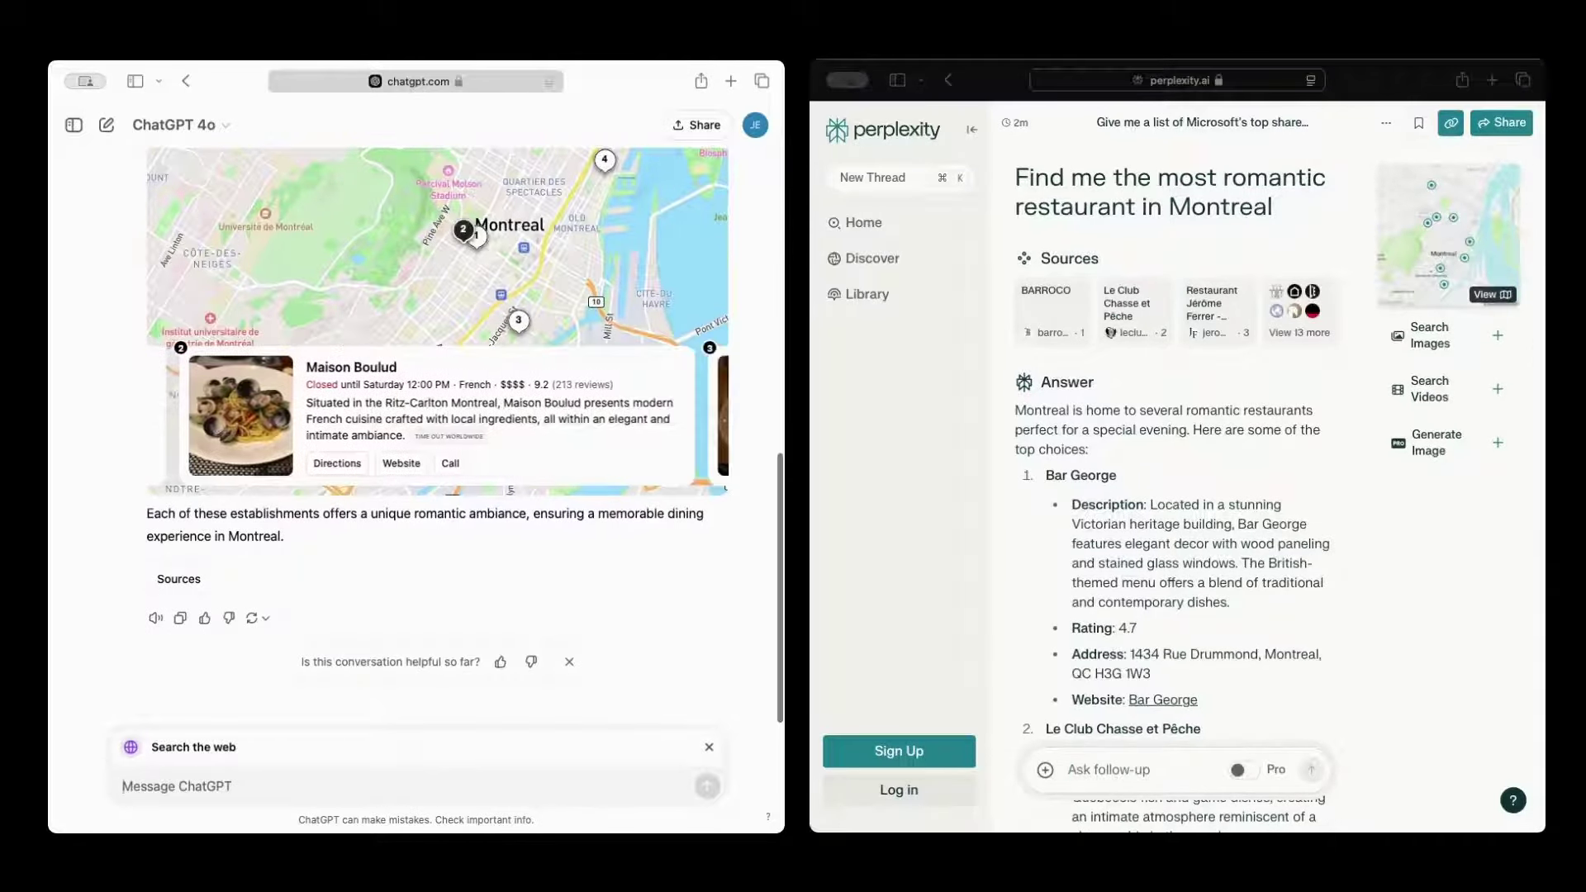
scroll(438, 413, up, 2)
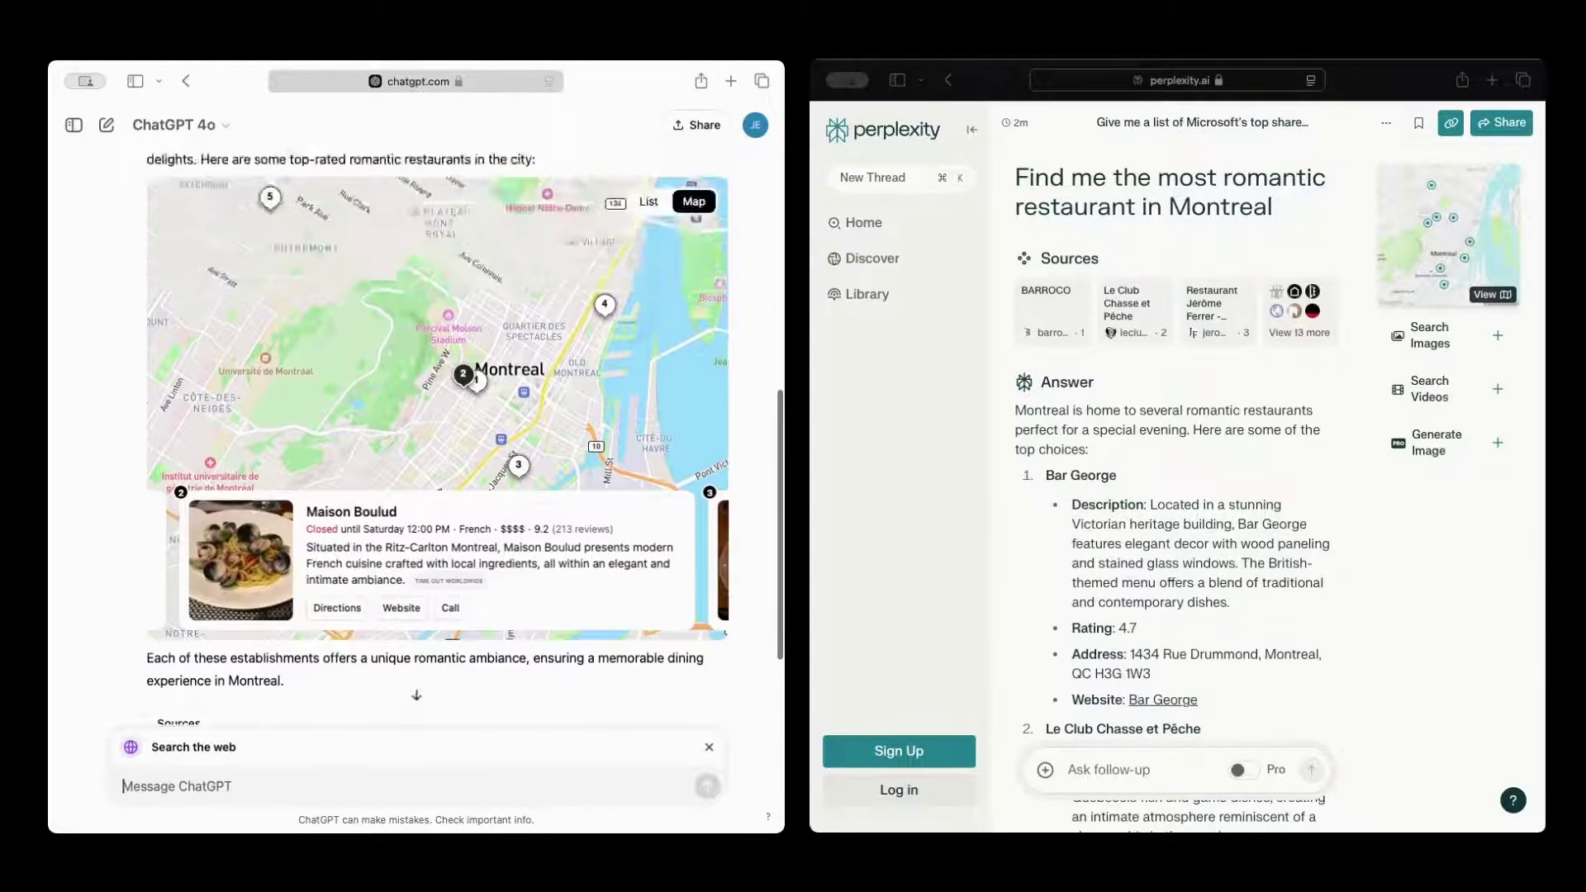
scroll(437, 413, down, 2)
scroll(1191, 528, down, 4)
scroll(438, 413, up, 2)
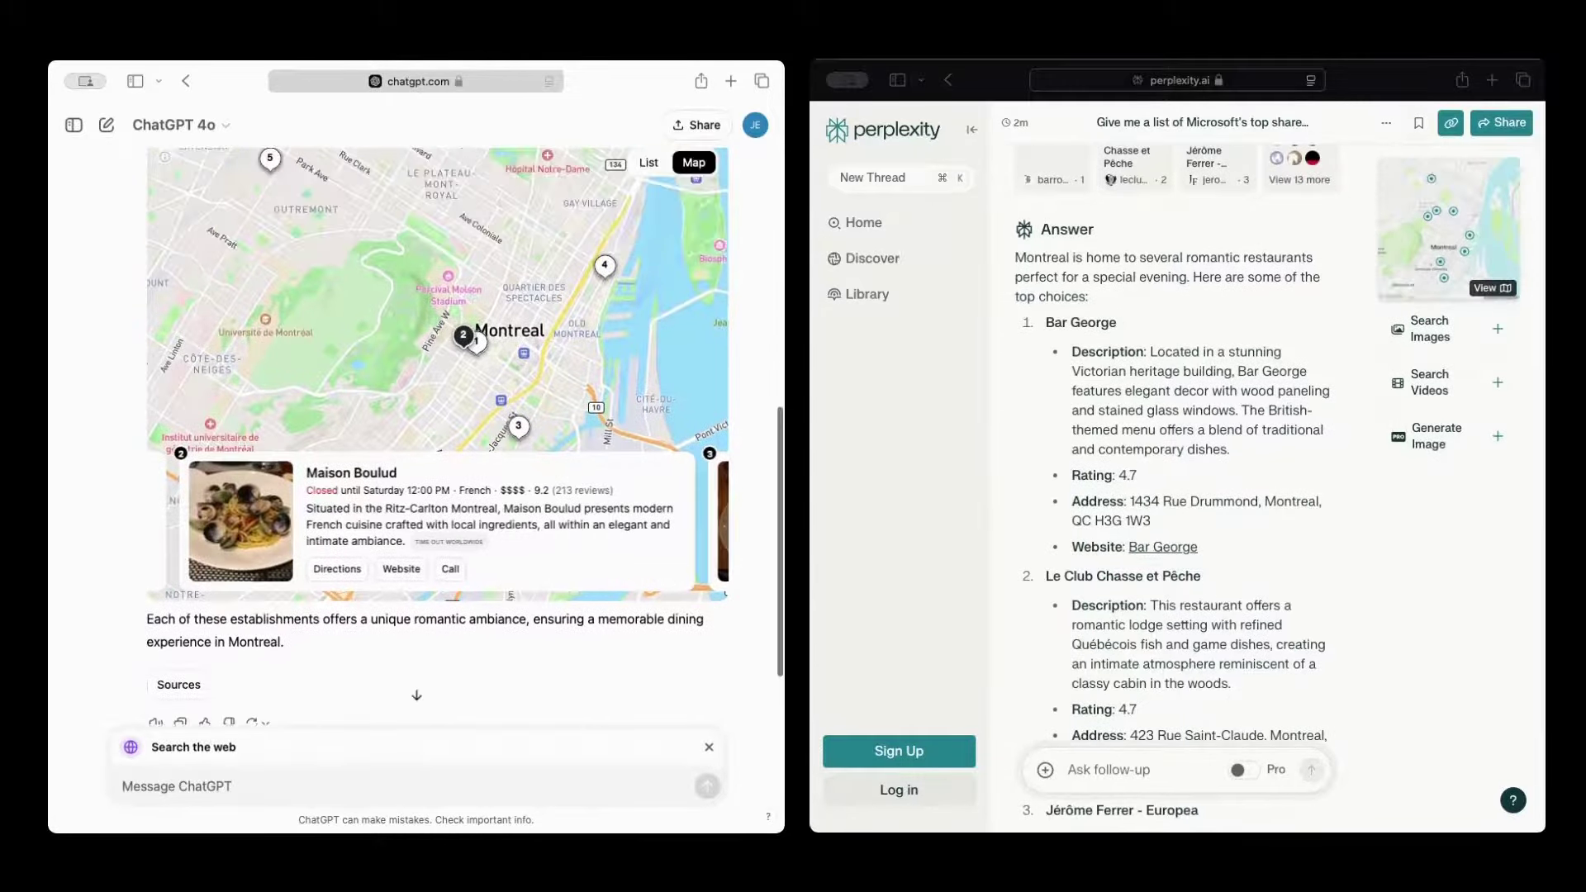
scroll(1153, 380, up, 1)
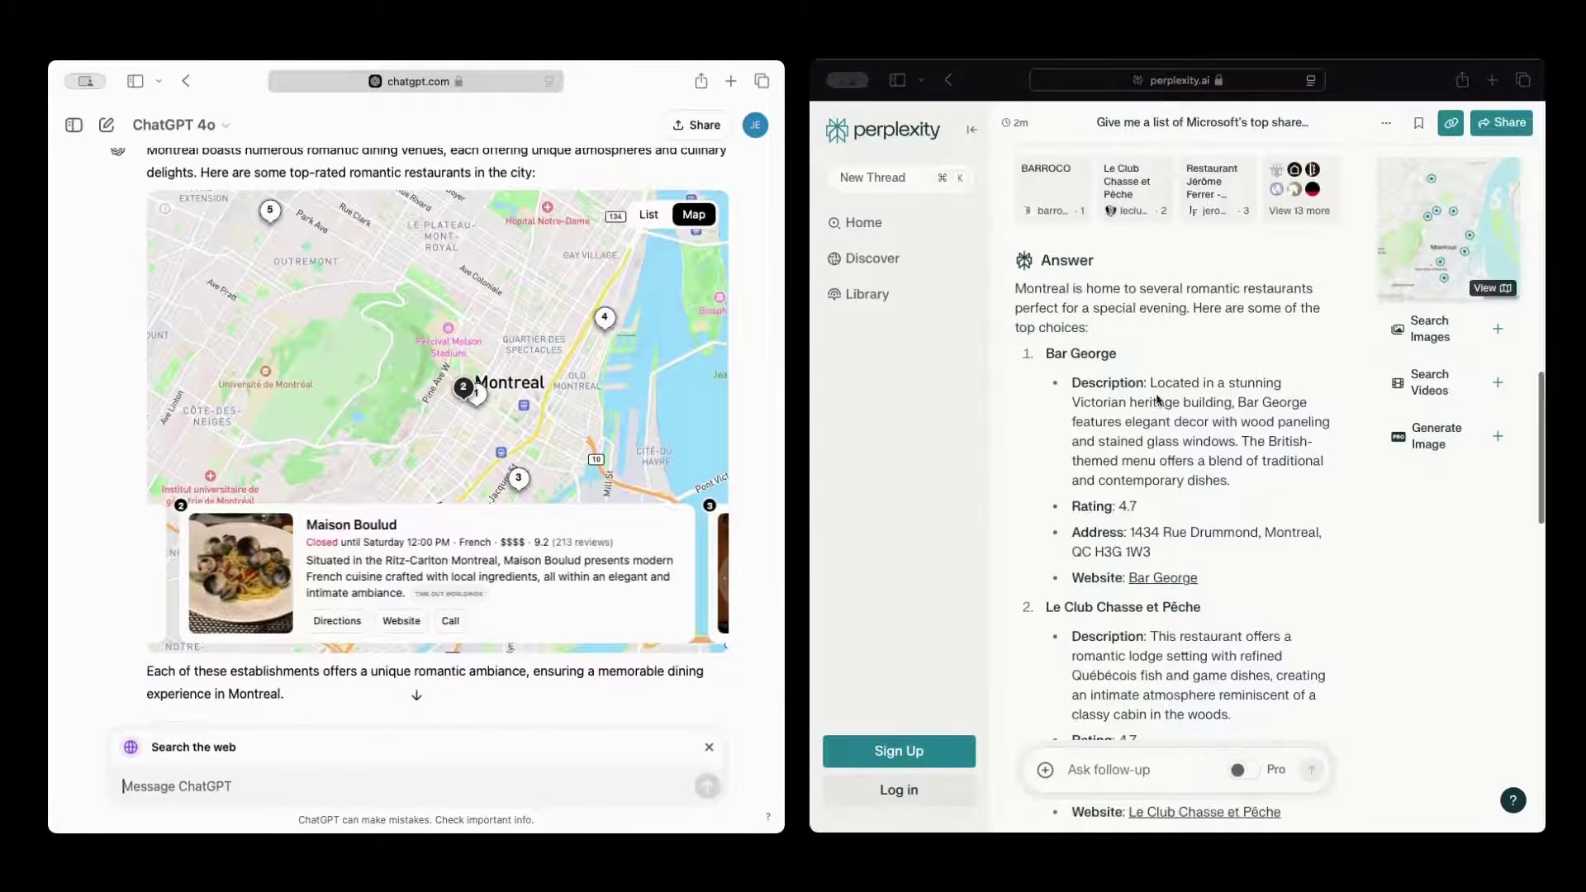
click(1471, 211)
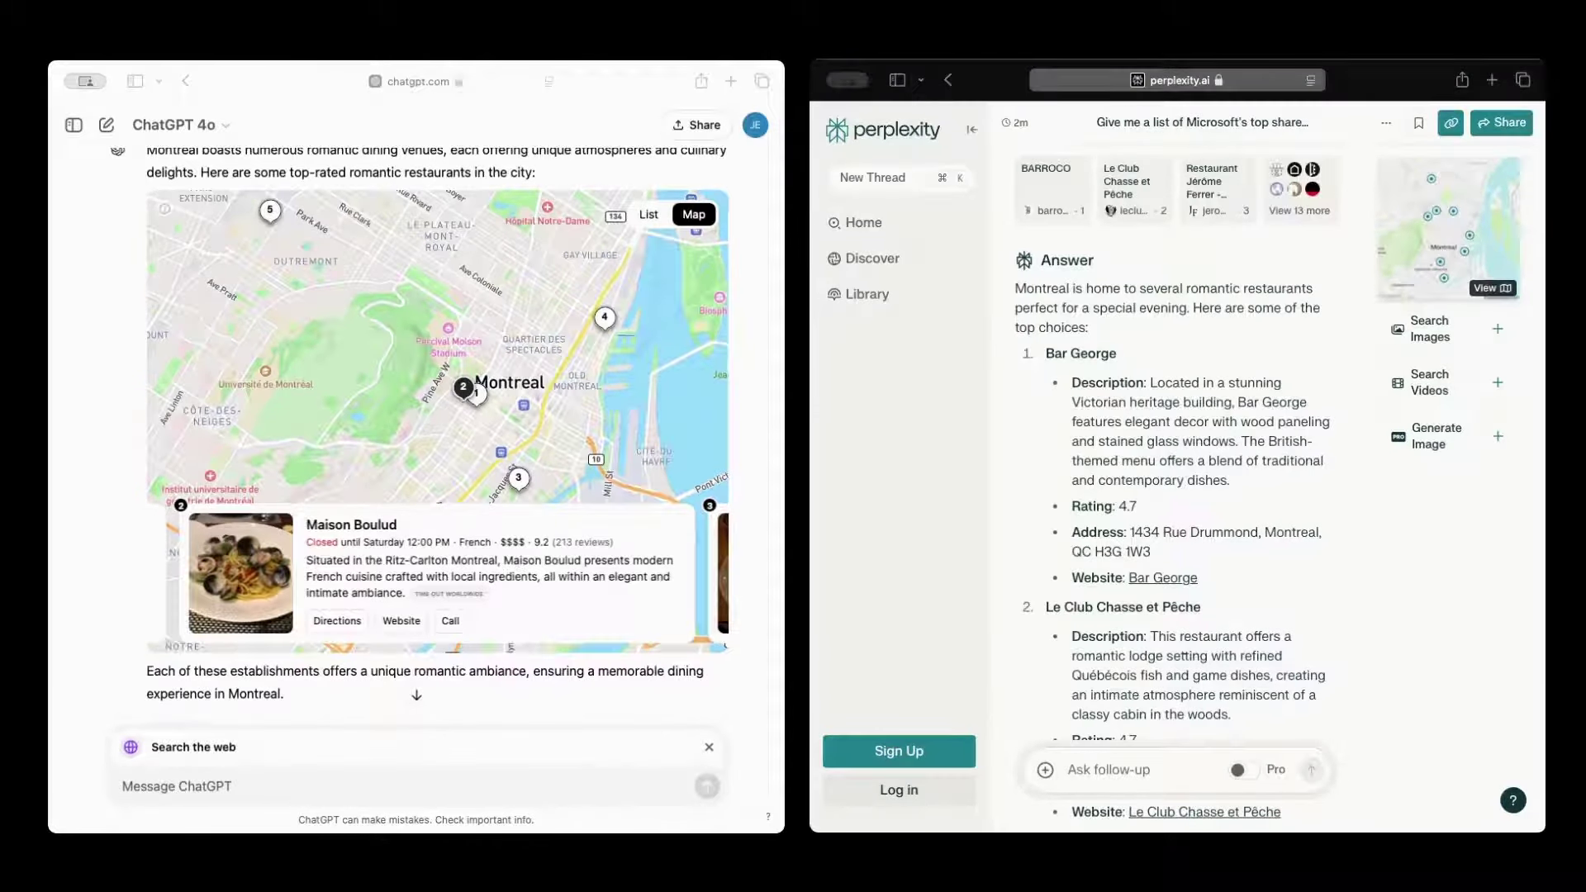
click(124, 785)
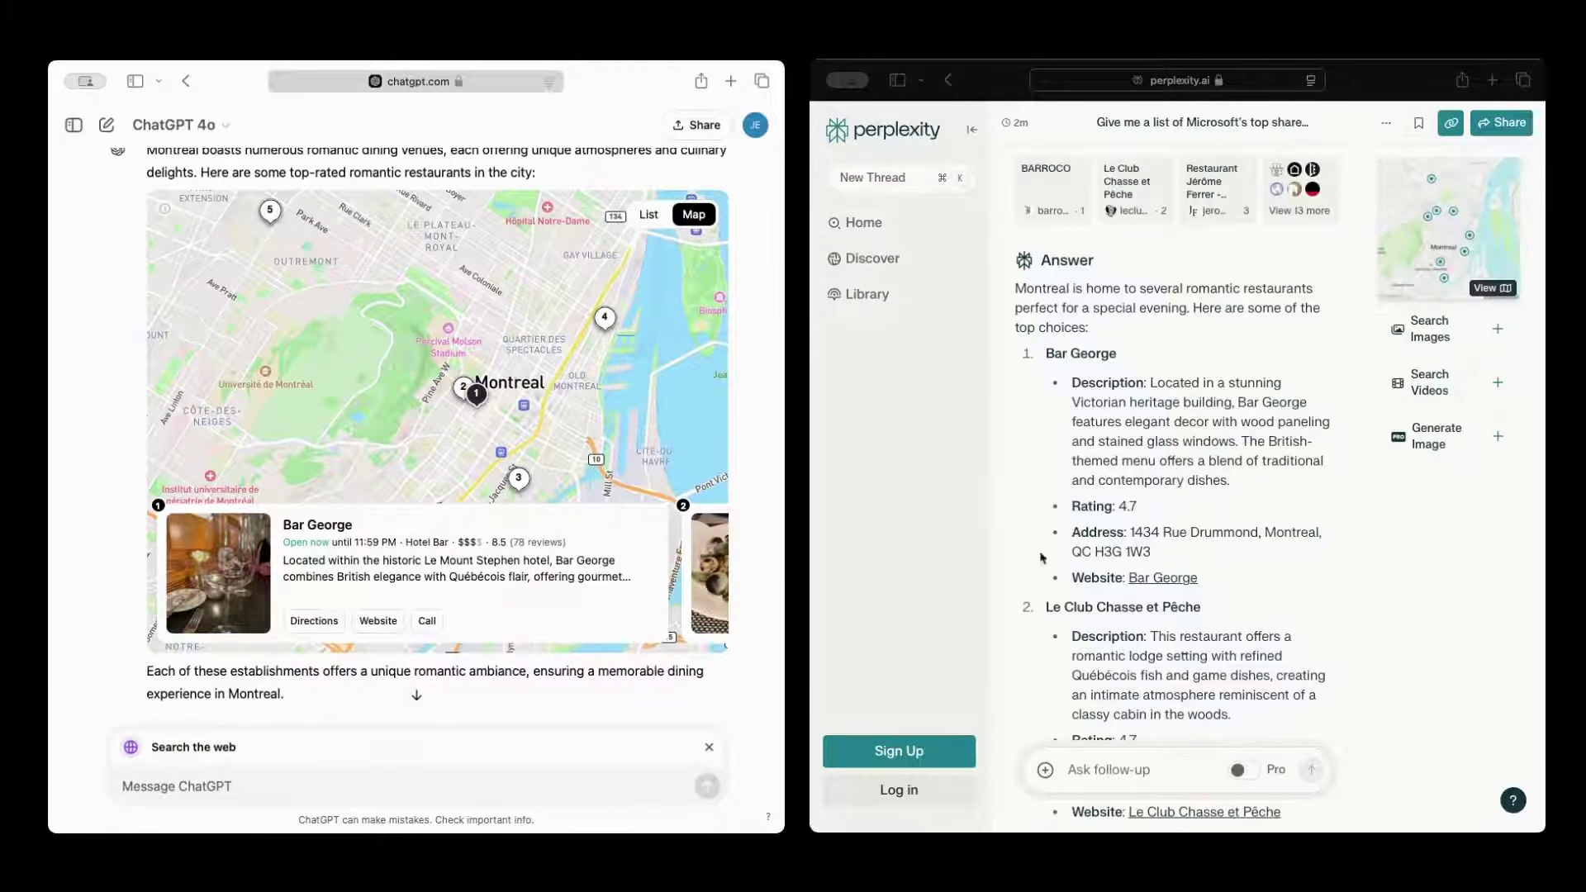
Read through Perplexity's romantic restaurant list and related questions, and check the end of ChatGPT's restaurant answer
scroll(1043, 559, down, 10)
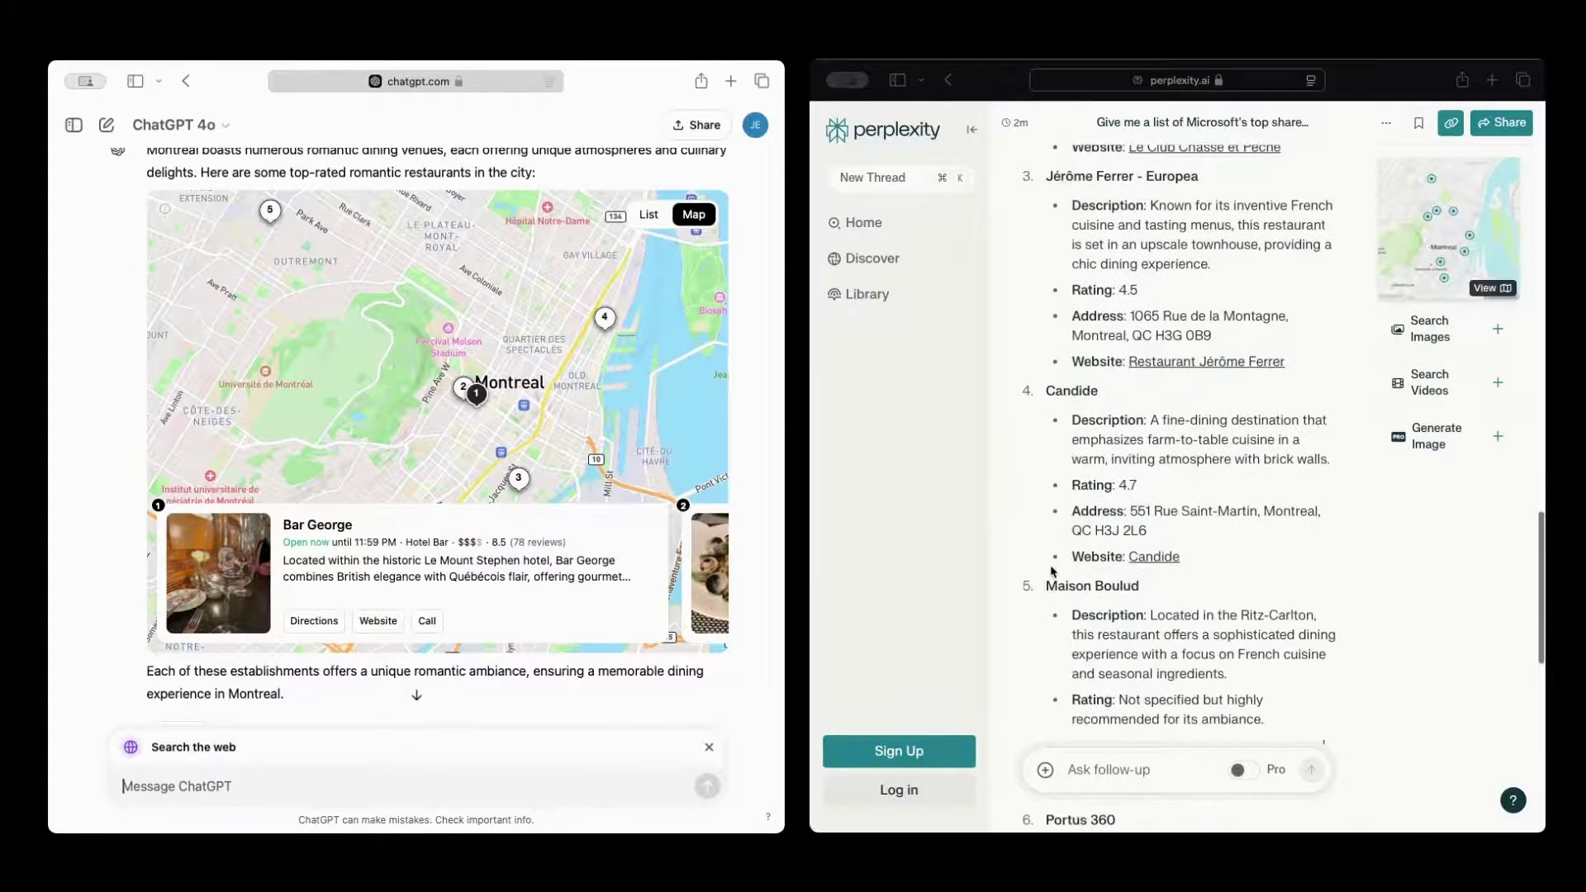
scroll(1051, 570, down, 10)
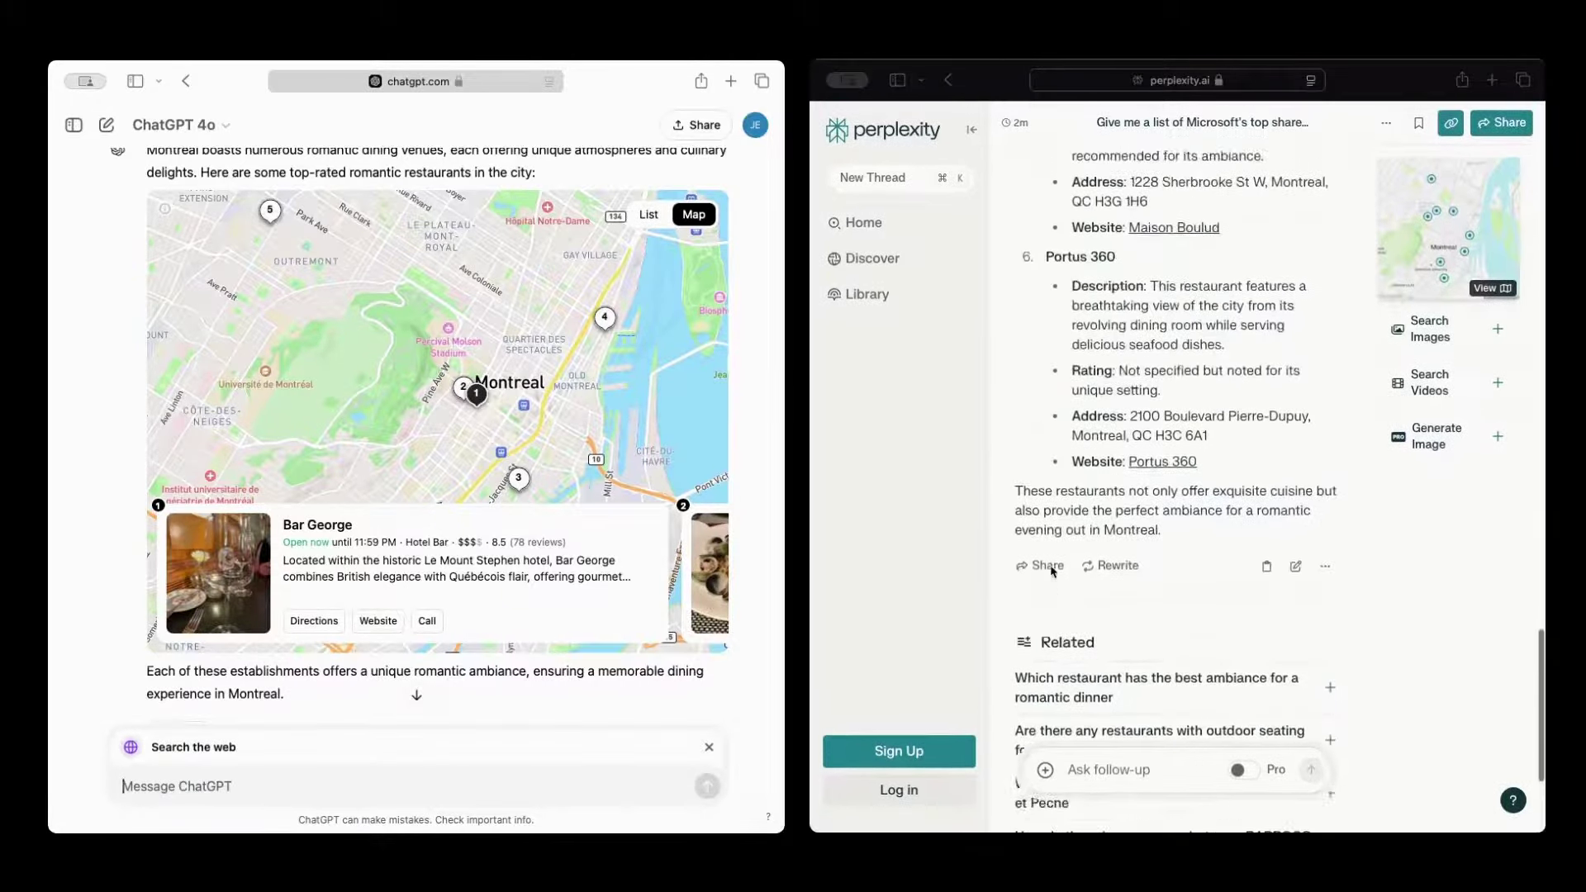
scroll(1052, 570, down, 5)
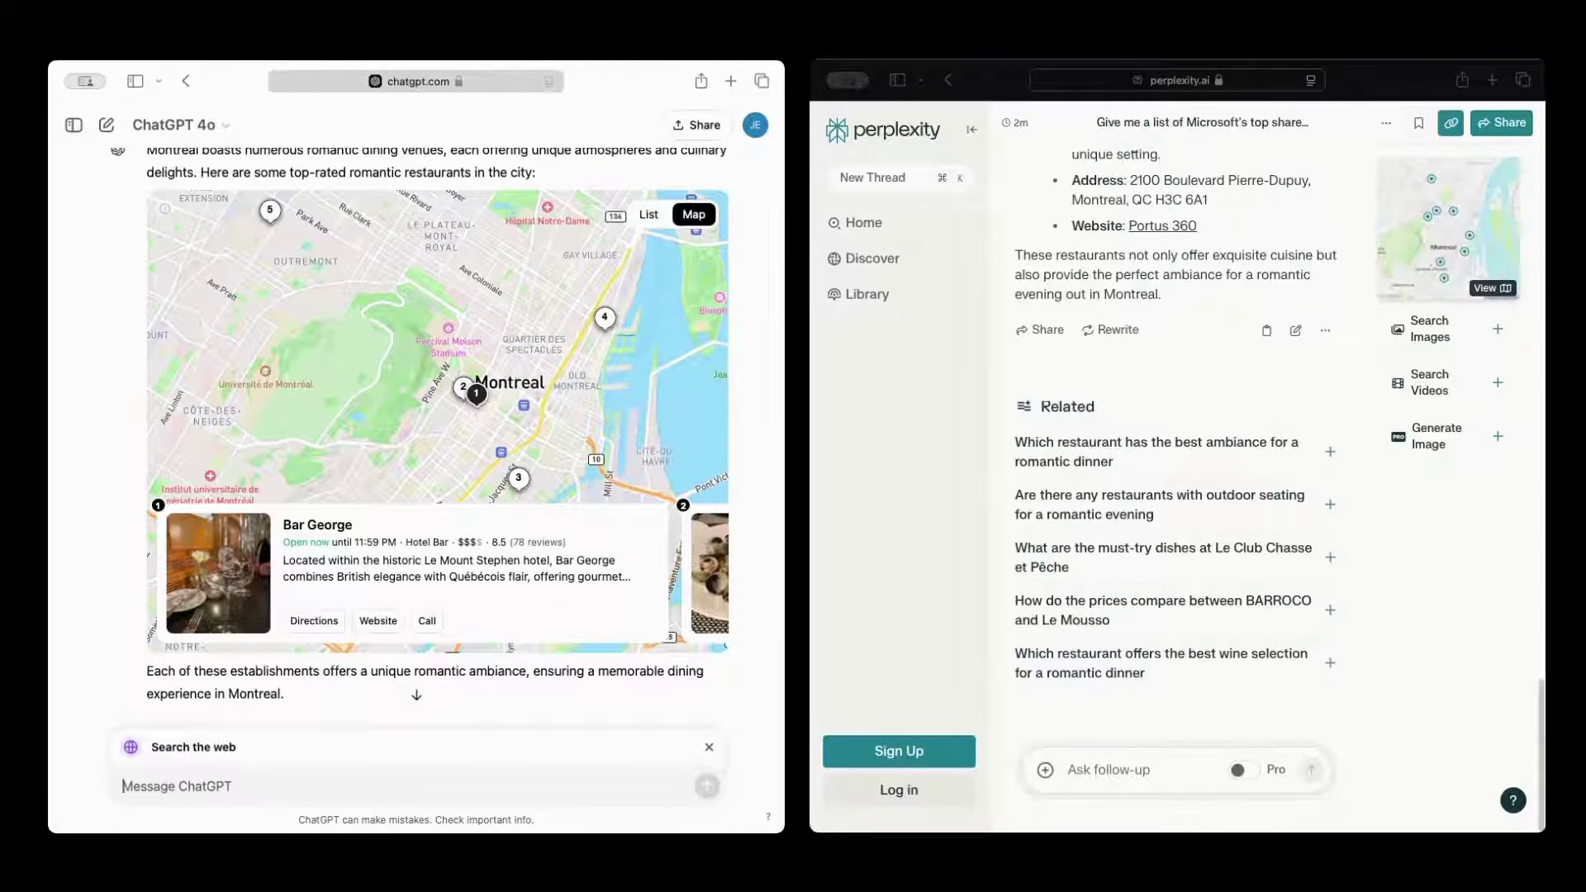
scroll(438, 413, down, 3)
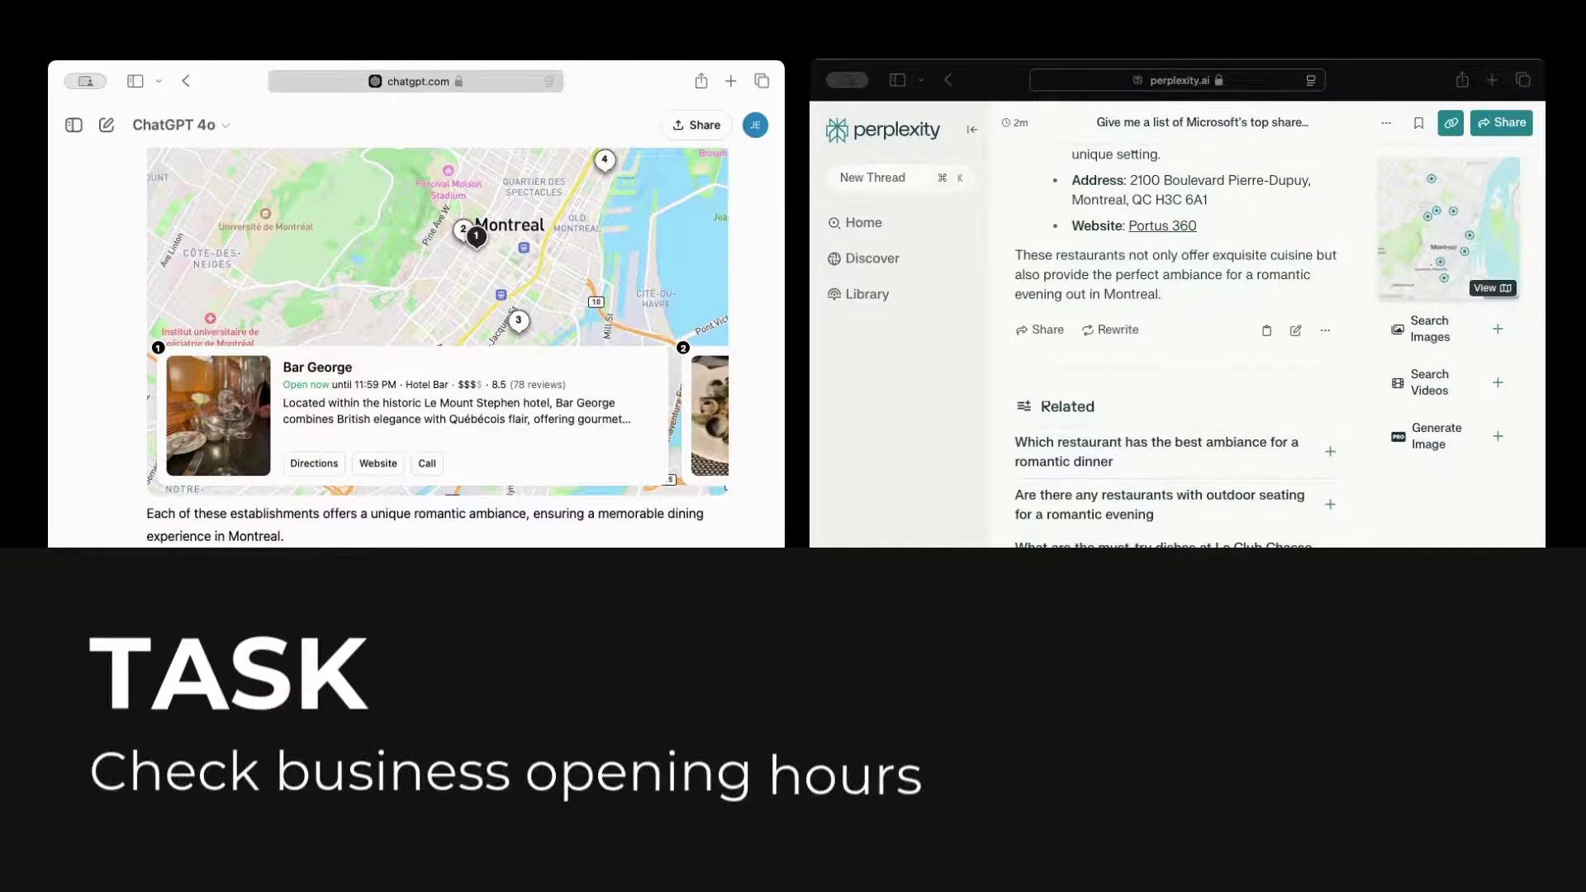
scroll(438, 347, up, 1)
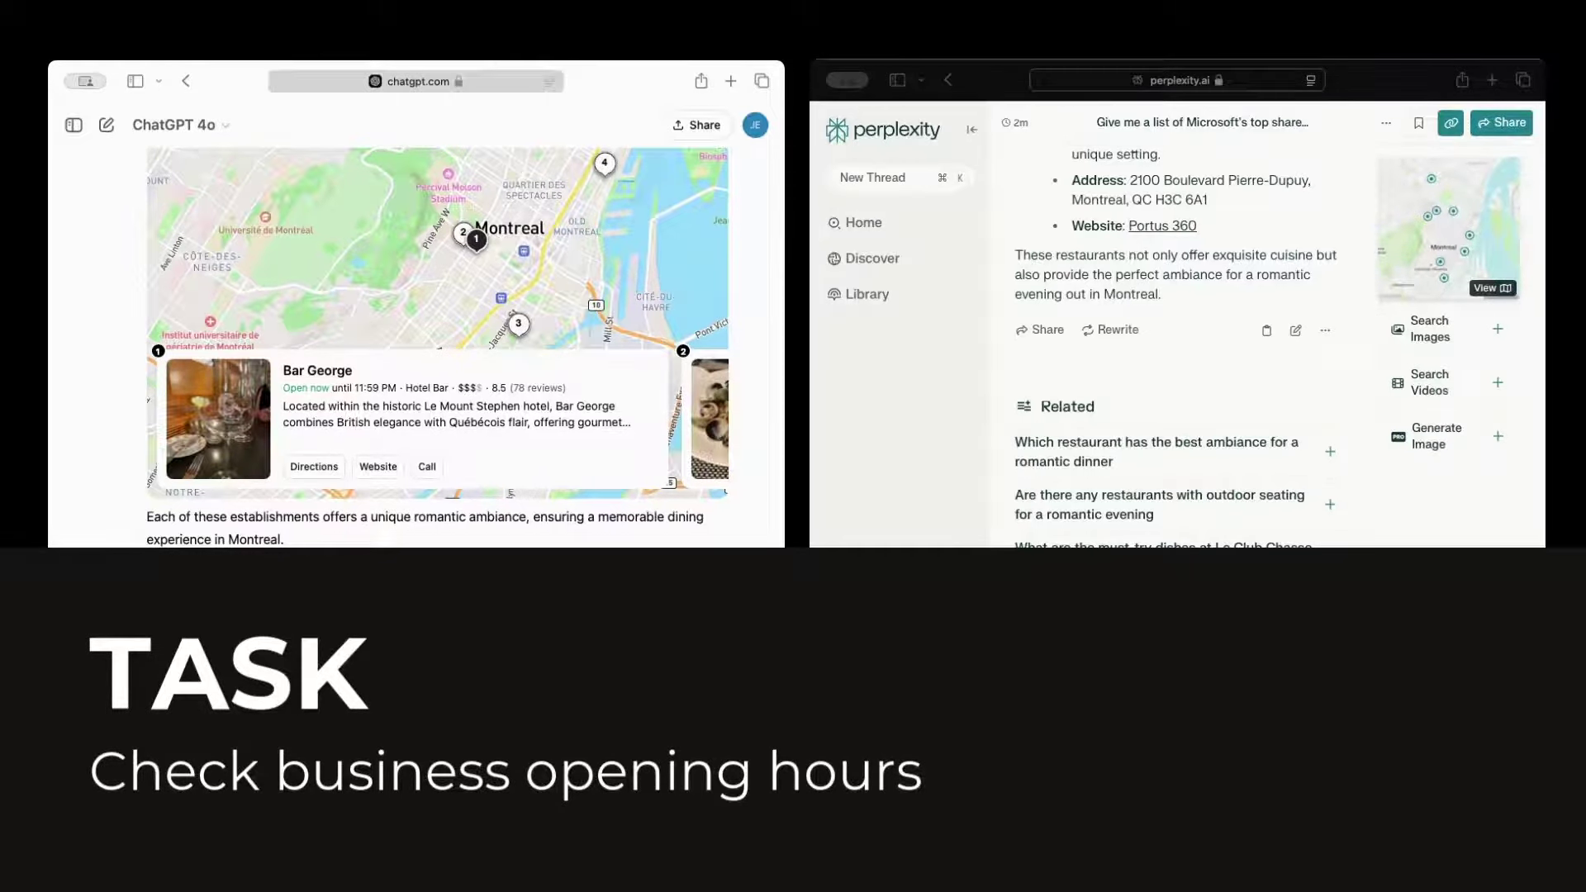
Ask "Is the first option open this weekend?" in both the ChatGPT conversation and the Perplexity thread
text(Is the first option open this we)
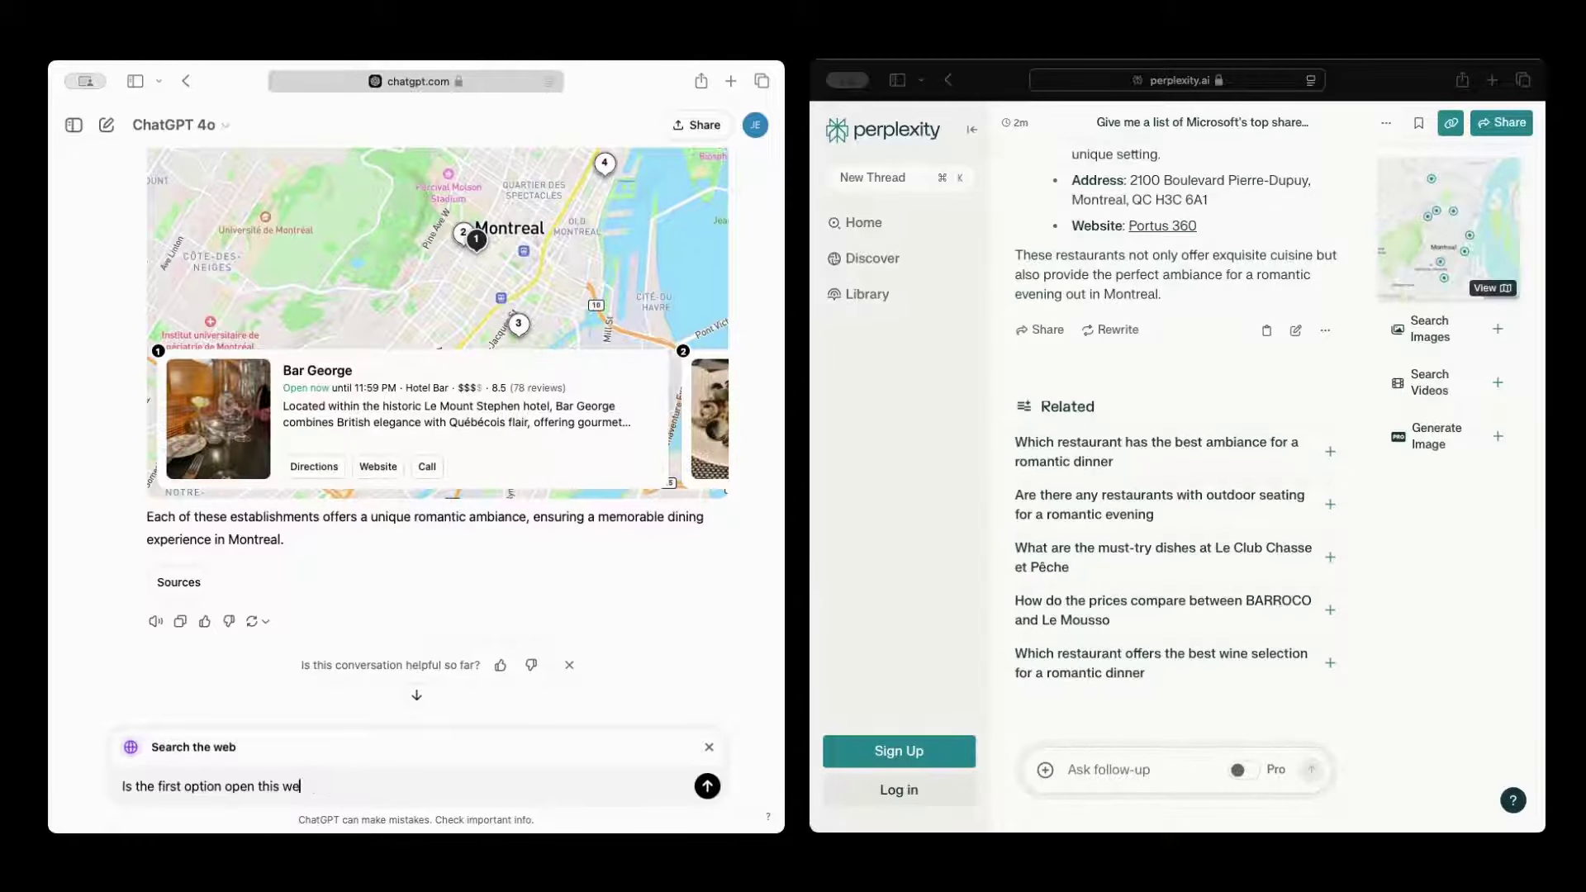
text(ekend?)
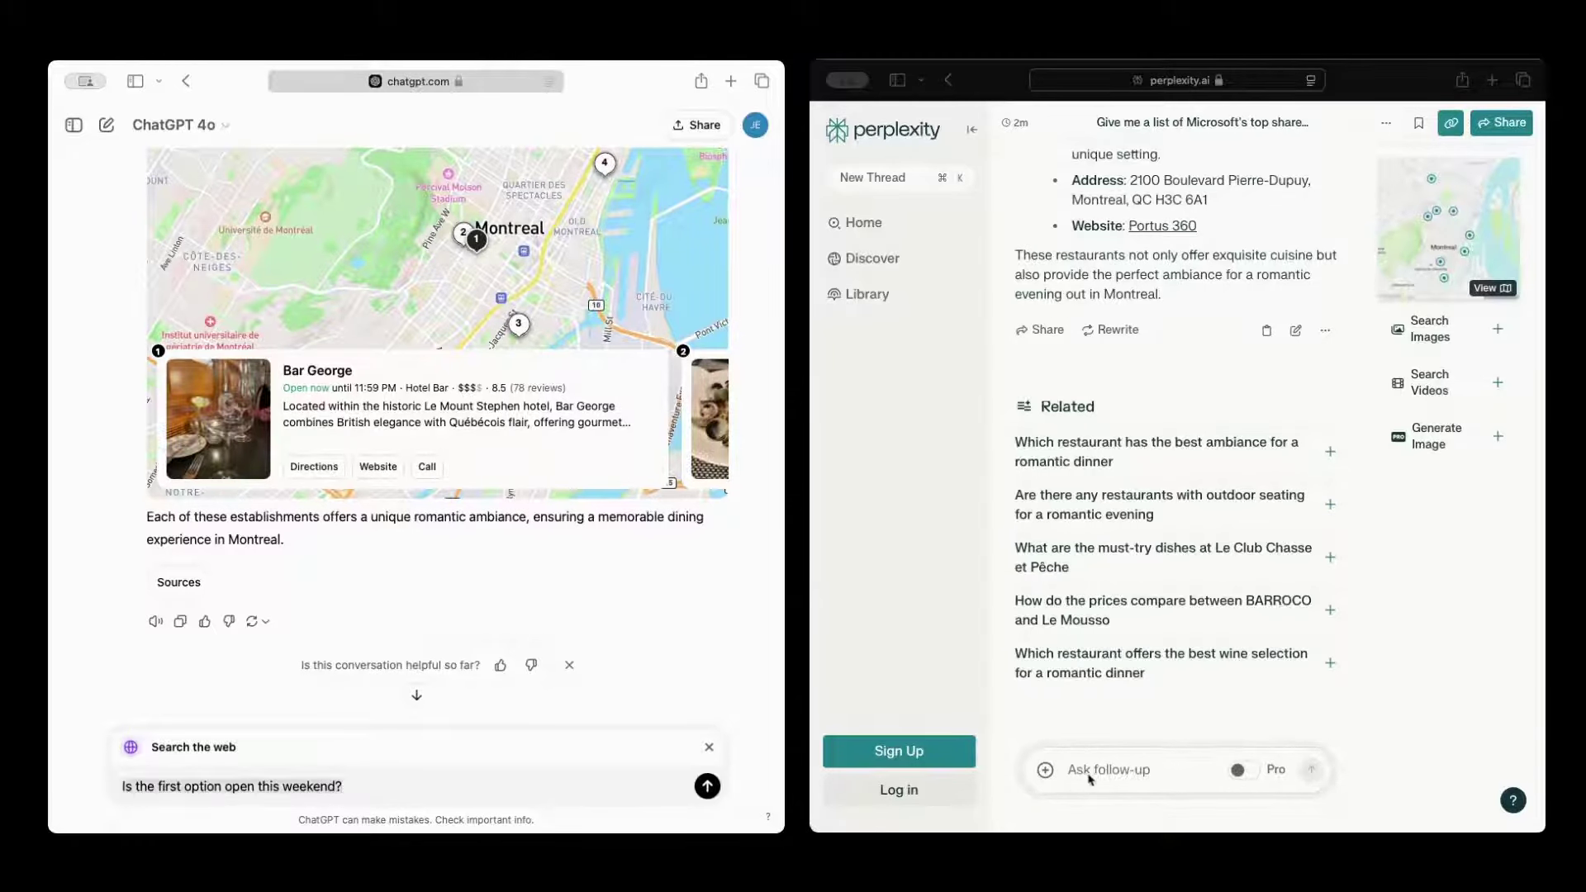
click(1088, 776)
text(Is the first option open this weekend?)
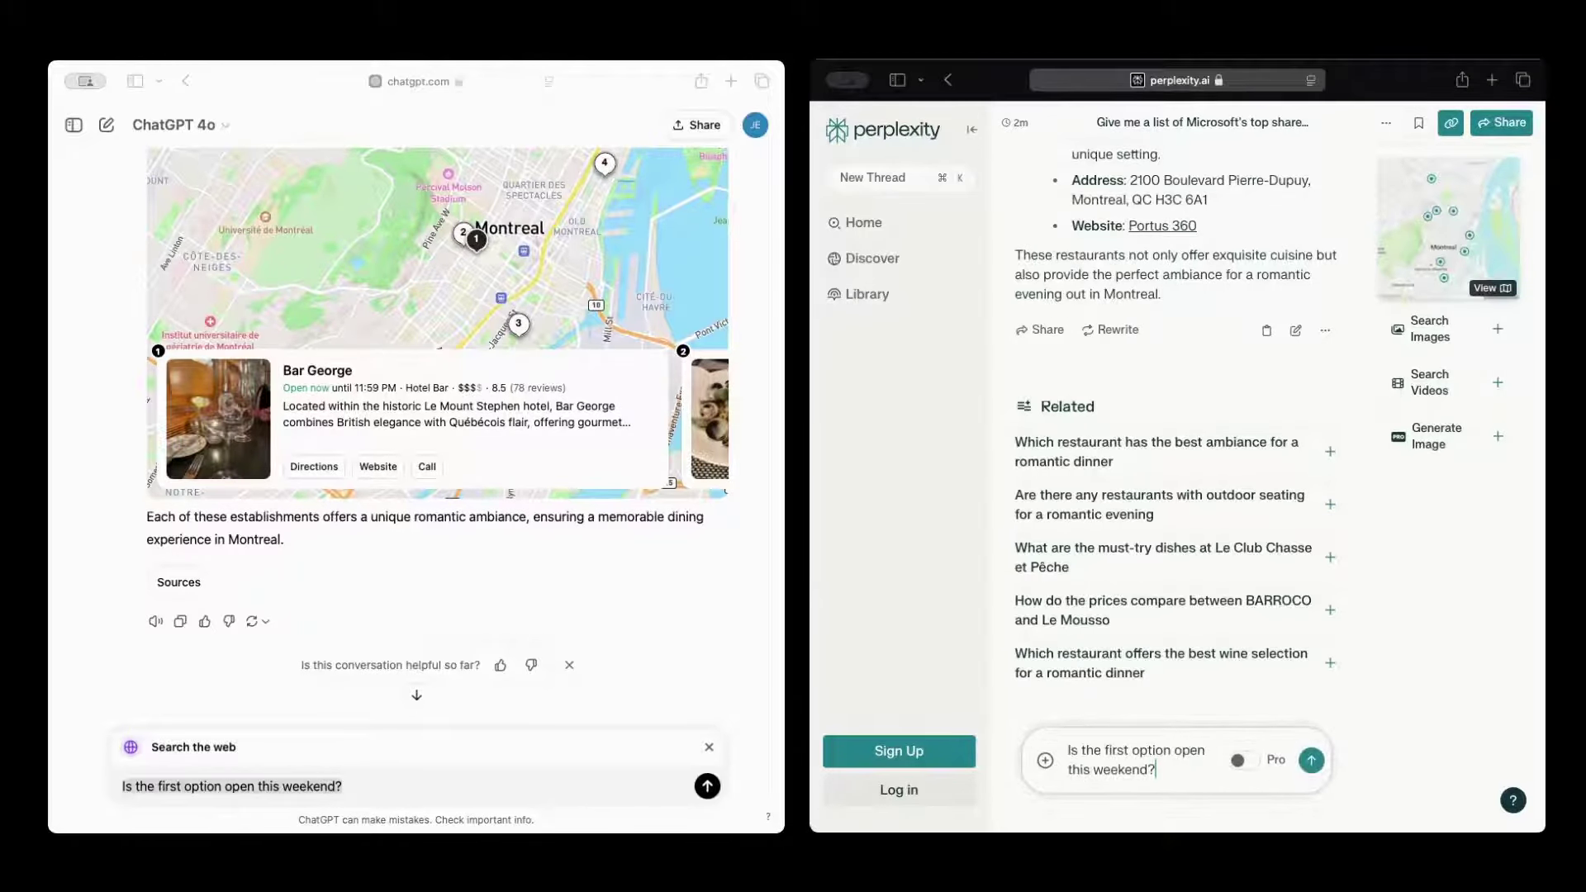
key(Return)
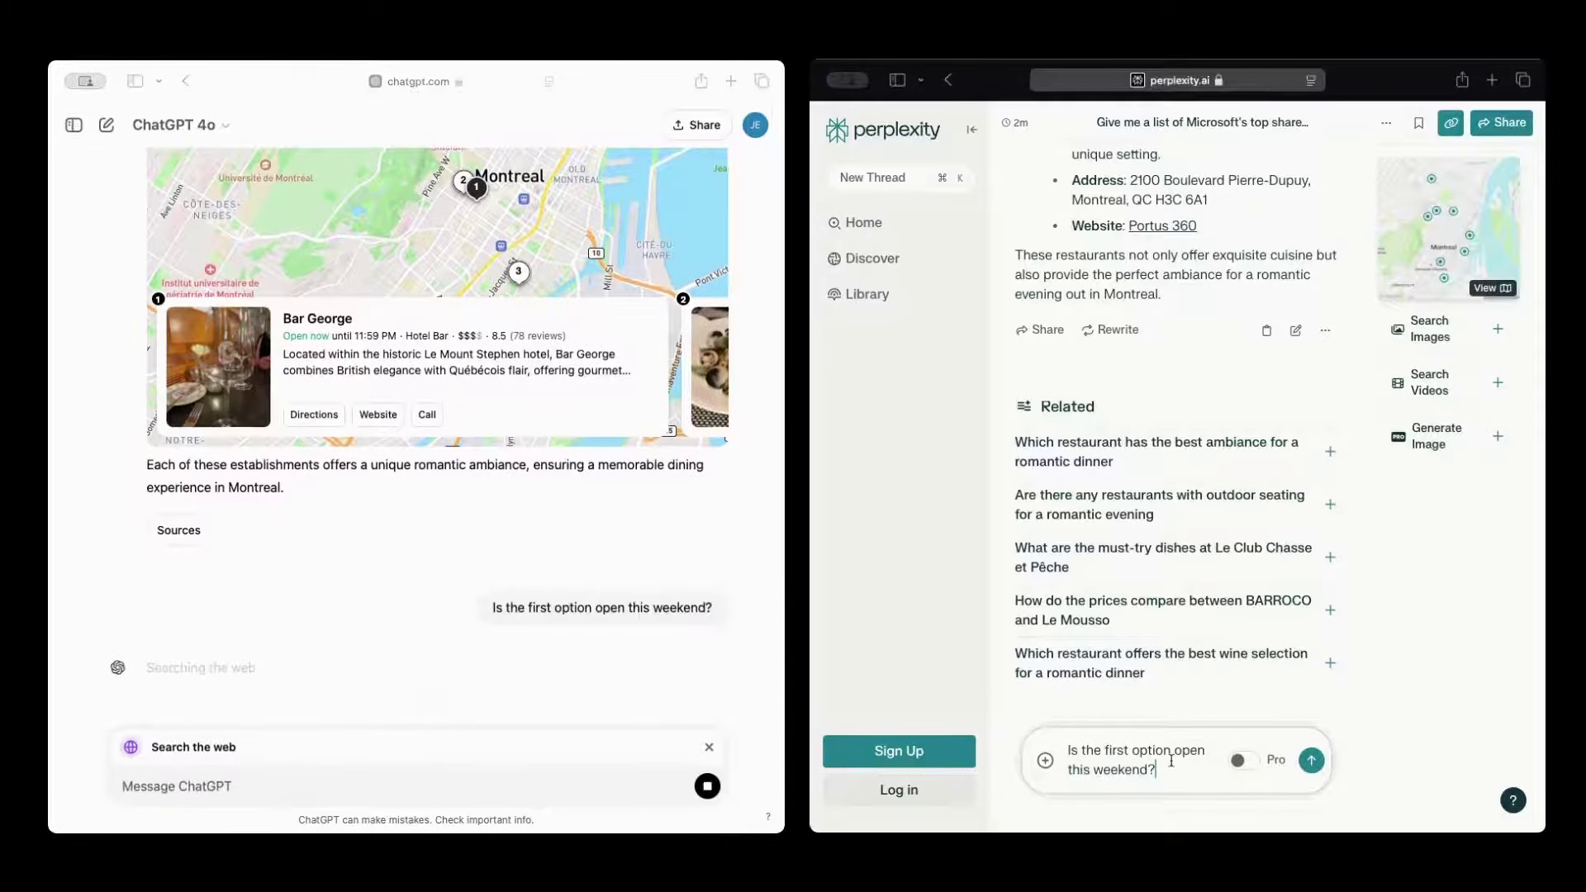
key(Return)
Review Perplexity's weekend opening-hours answer for the restaurant and the related questions beneath it
click(1177, 795)
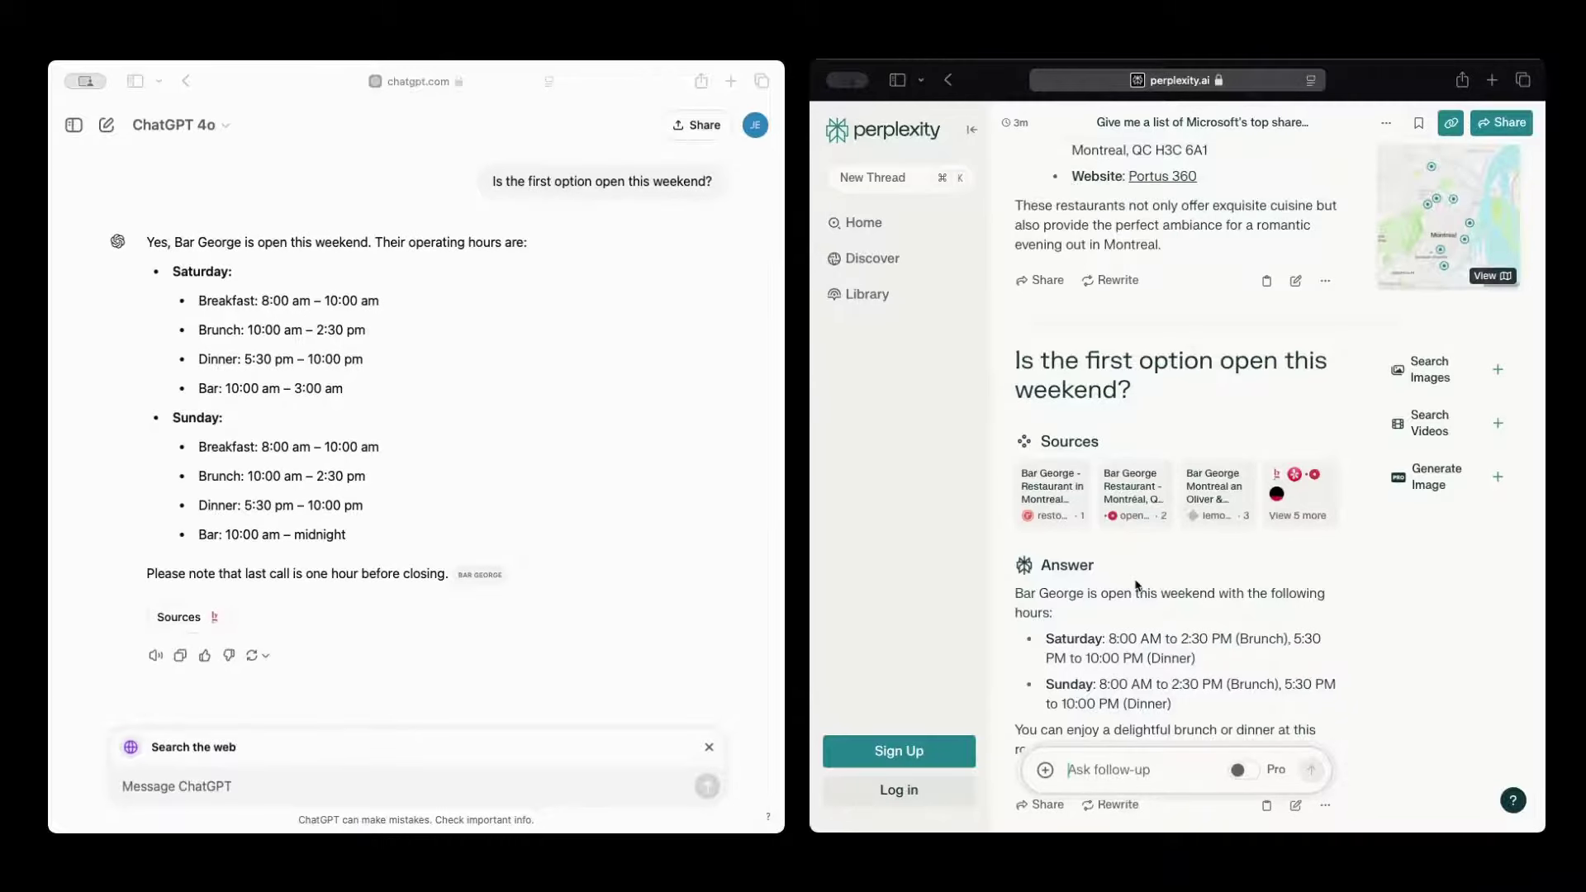
scroll(1135, 580, down, 5)
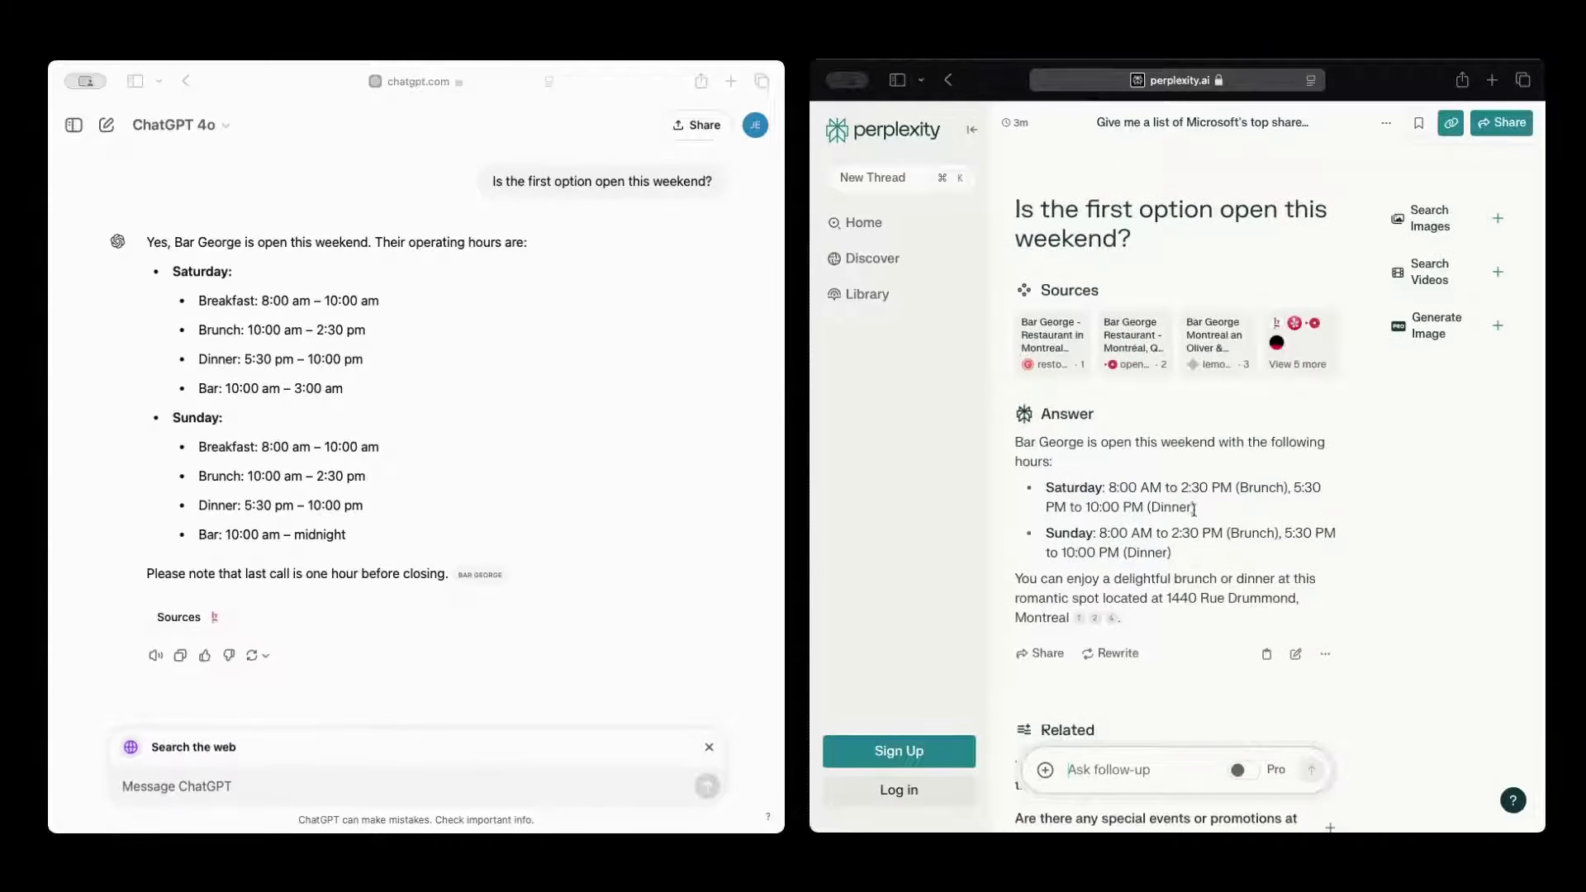
scroll(1193, 520, down, 8)
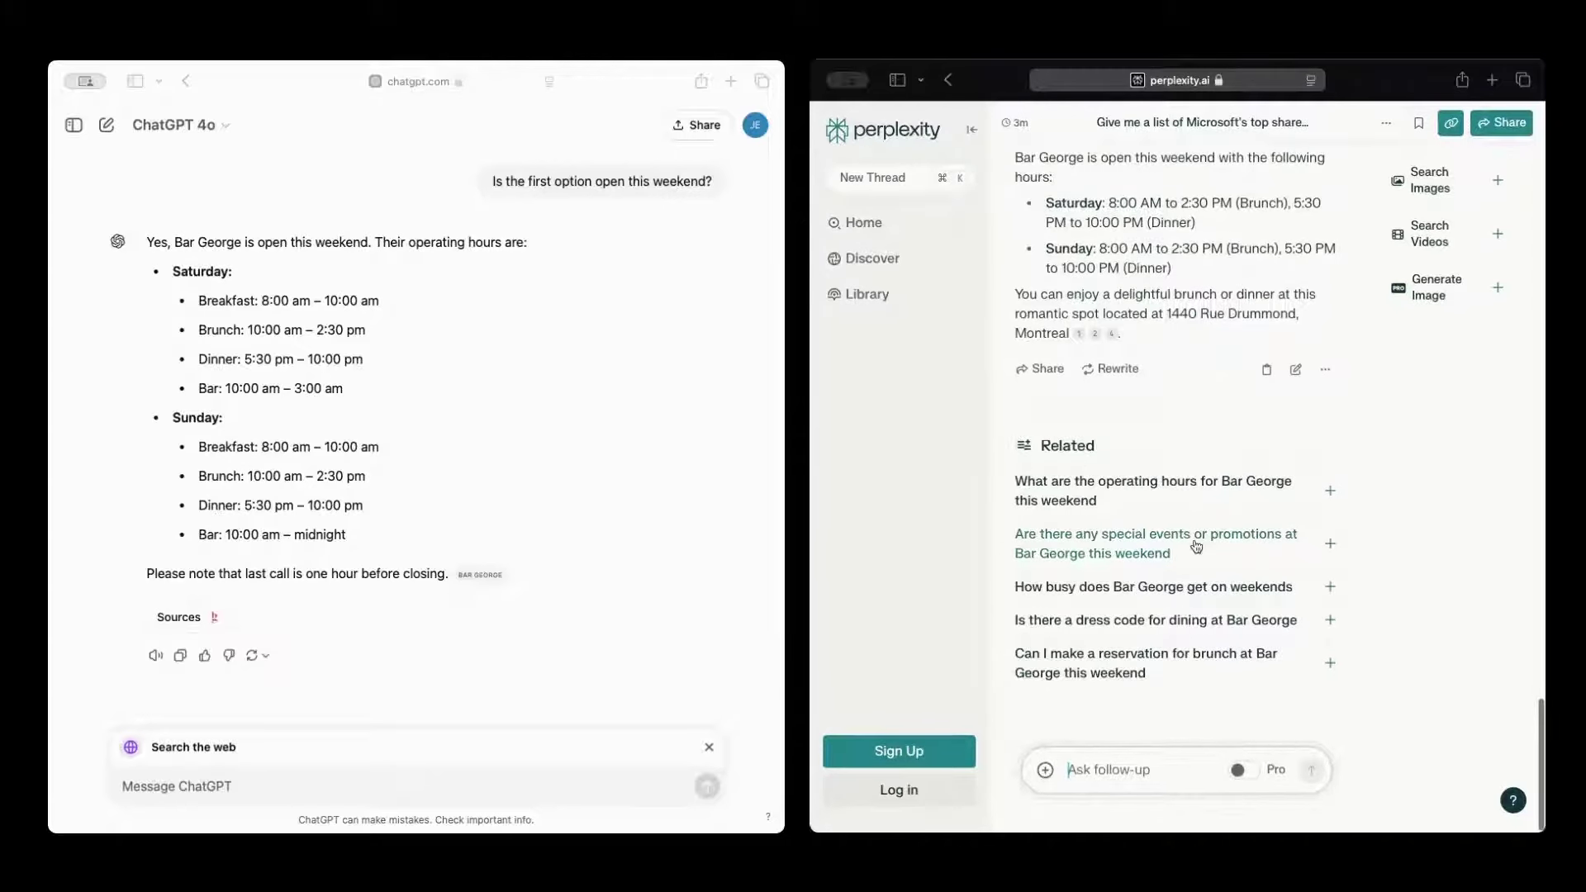
Ask ChatGPT "Let's say I'm driving from downtown to this place, how much time will it take me to get there on Sunday for dinner."
click(176, 786)
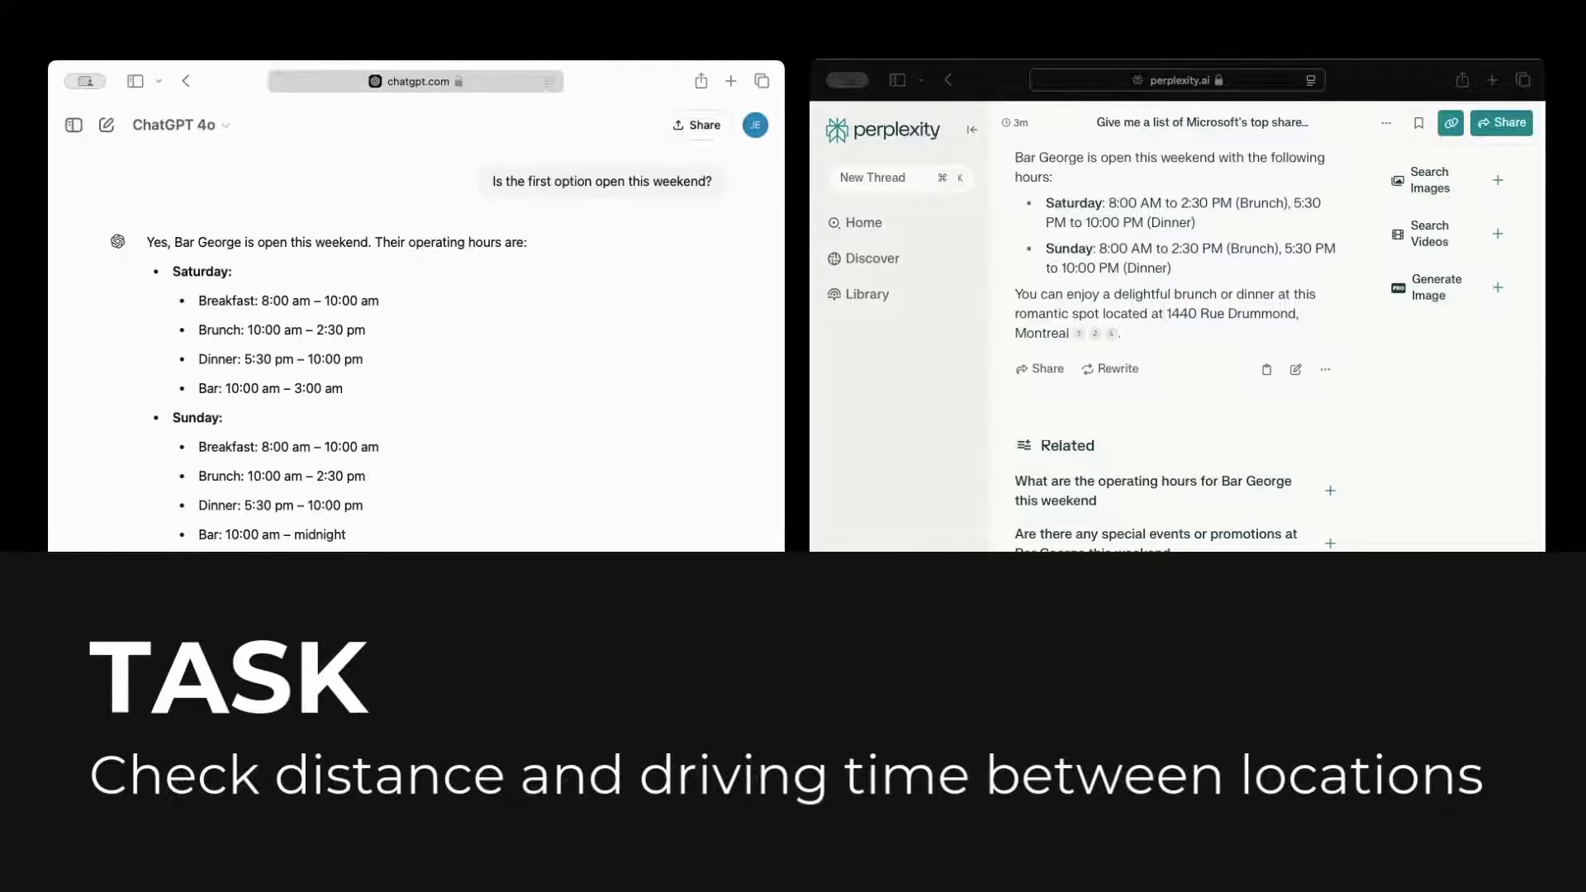
text(Let's say I'm)
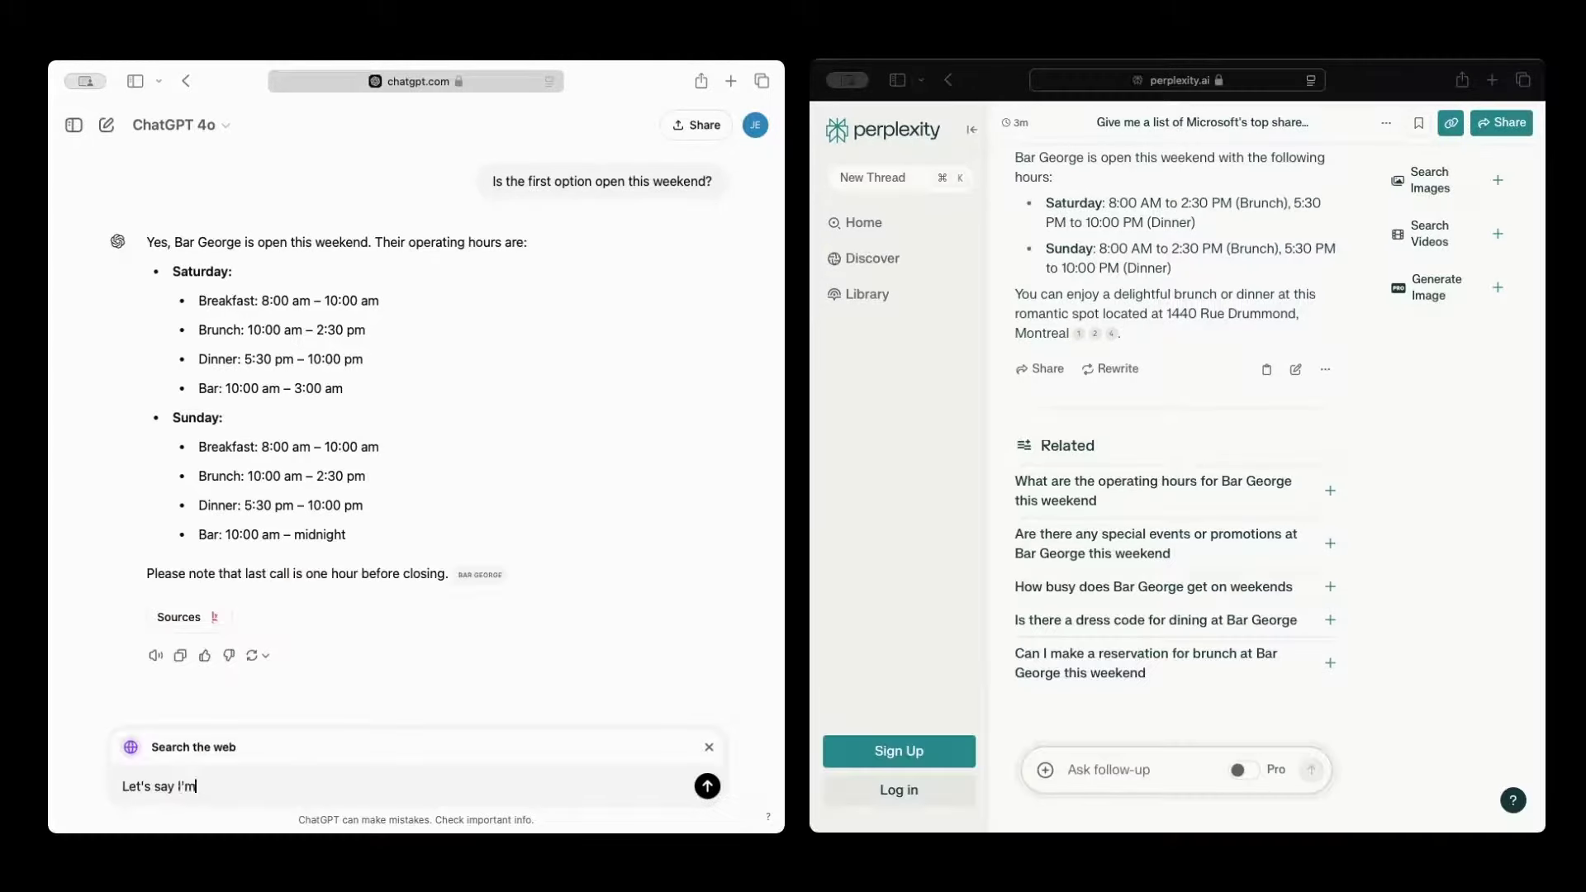
text( driving from downtown to this place)
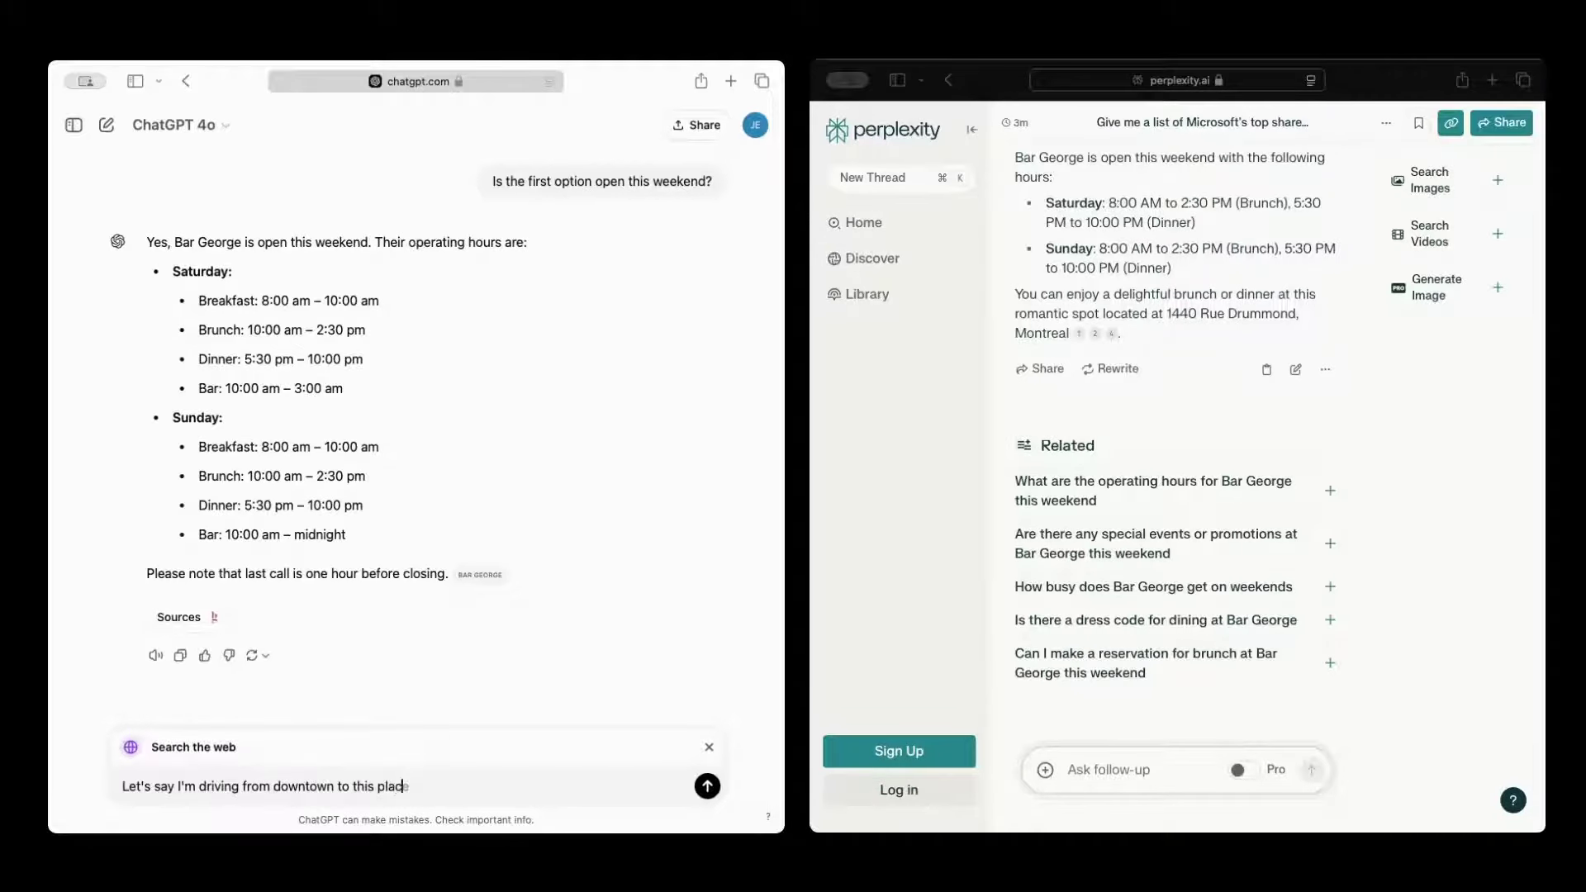
text(, how much time will it take me)
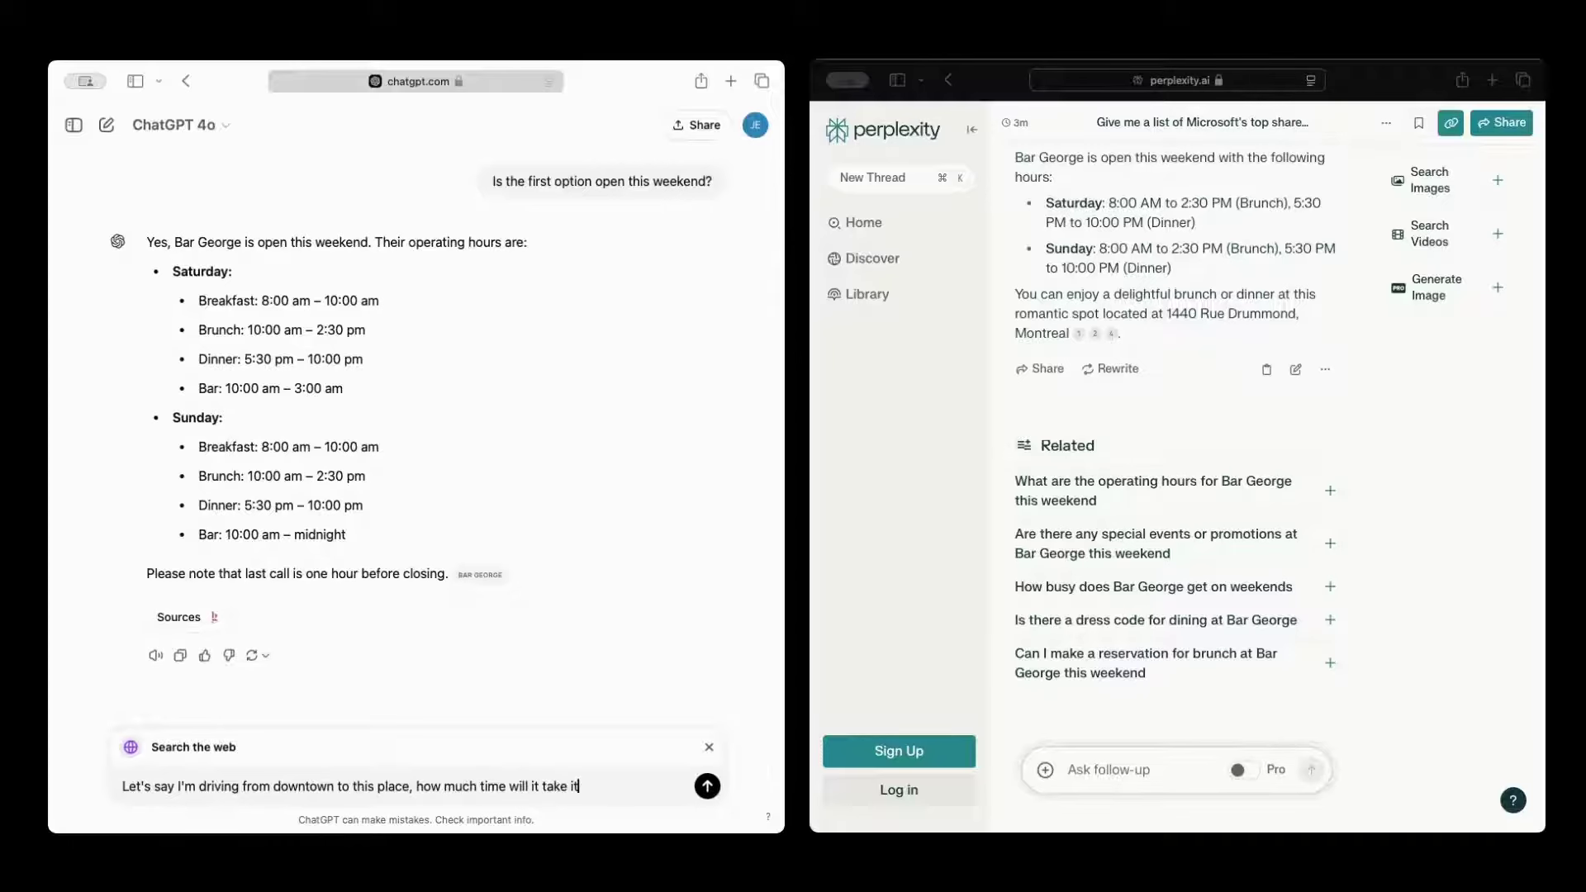
text( to get there on S)
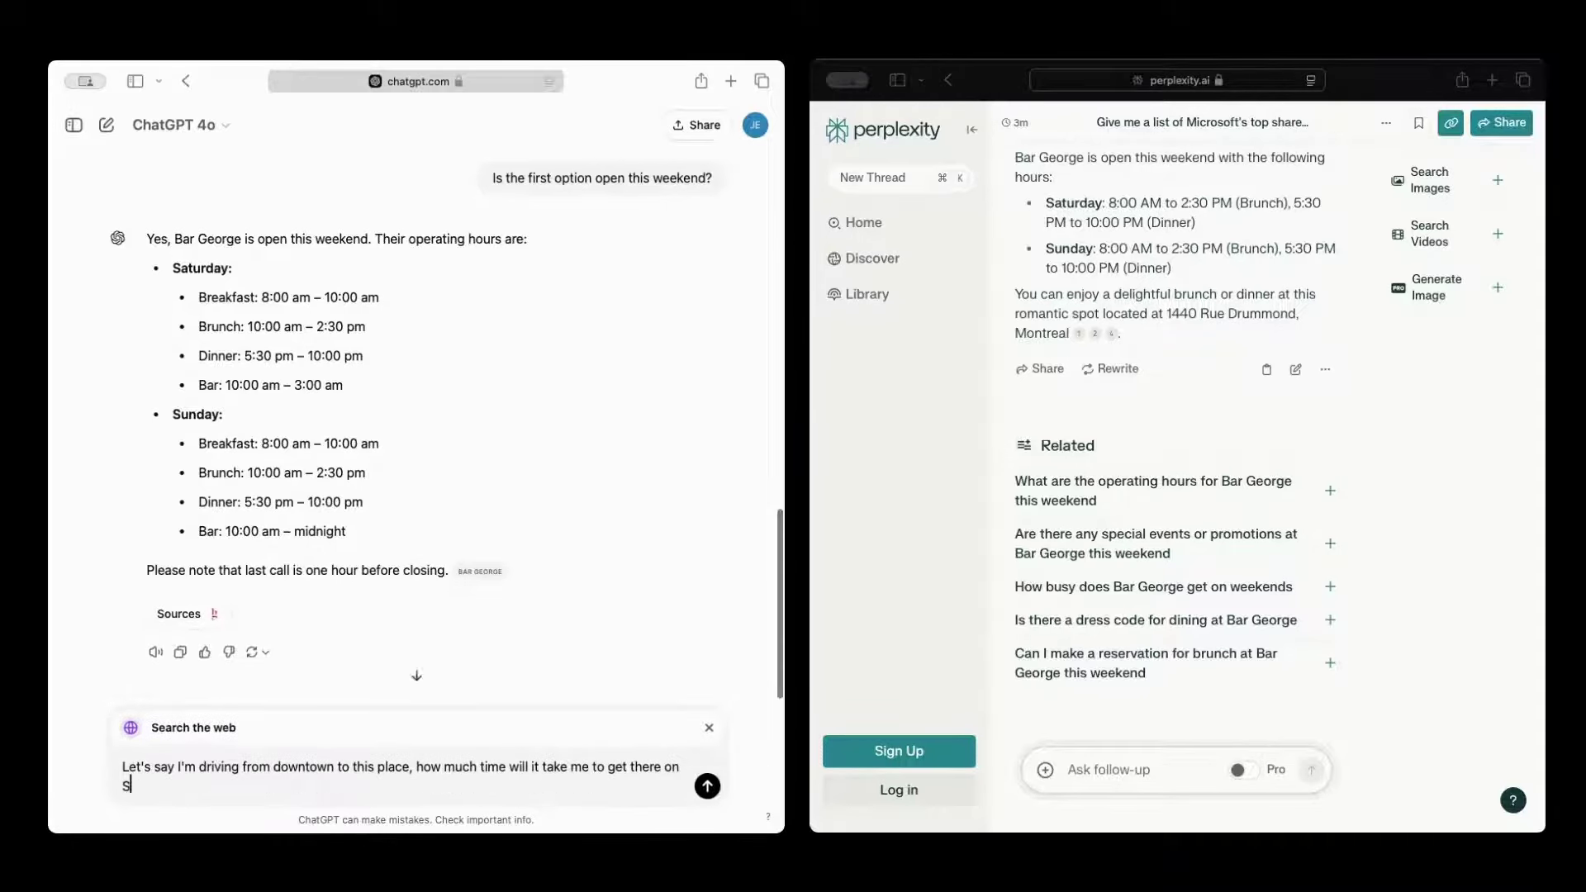
text(unday for d)
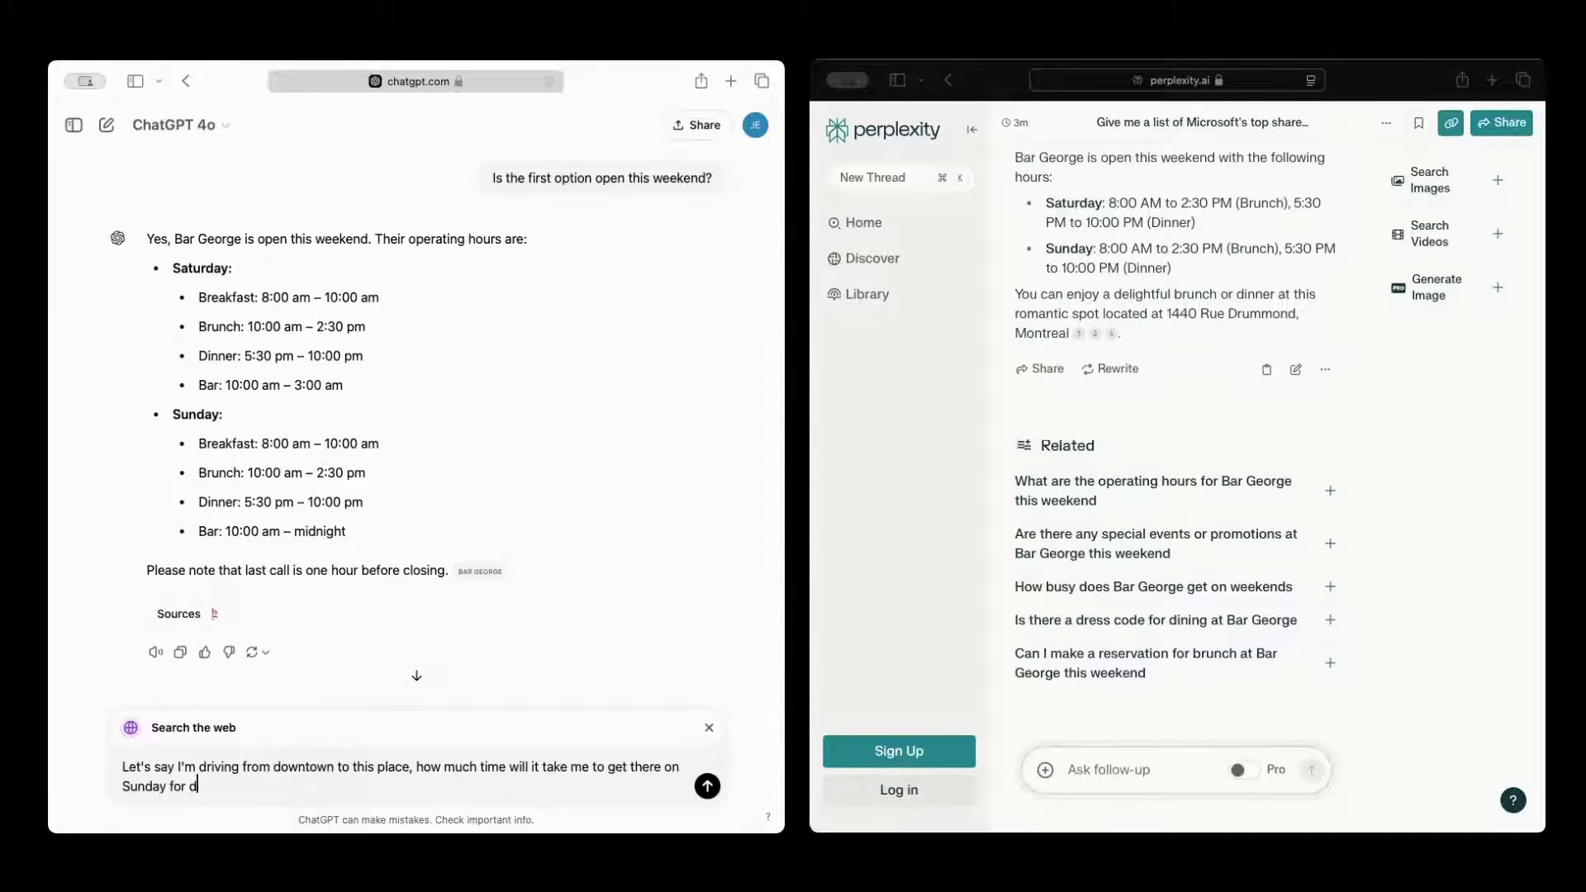
text(inner.)
key(super+a)
key(super+c)
key(Return)
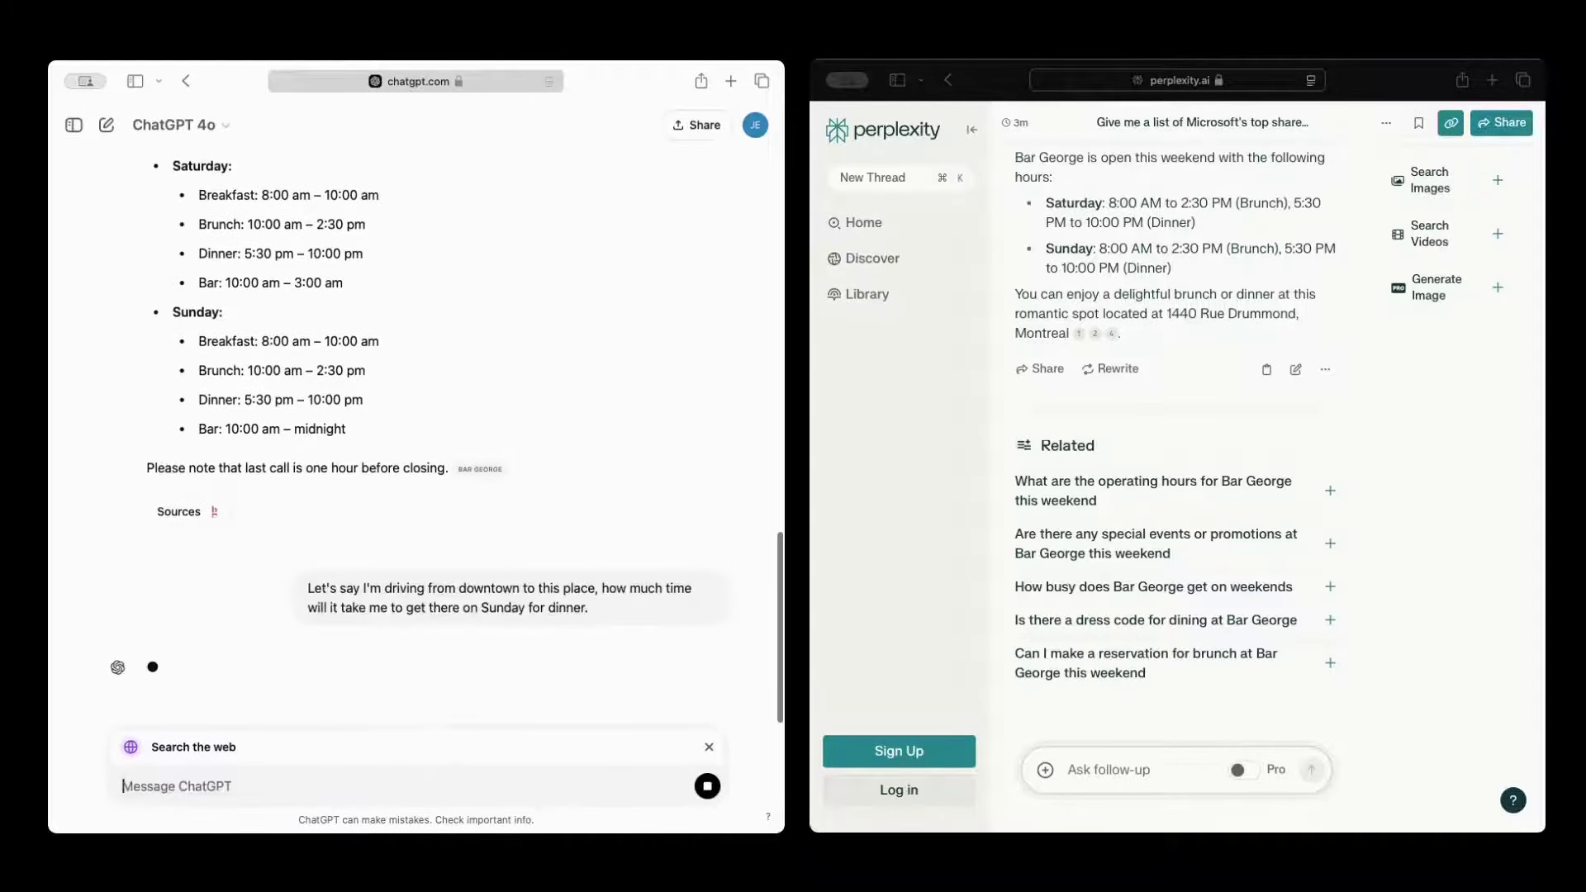
Submit the same Sunday-dinner driving time question as a follow-up in the Perplexity thread
click(1107, 769)
key(super+v)
key(Return)
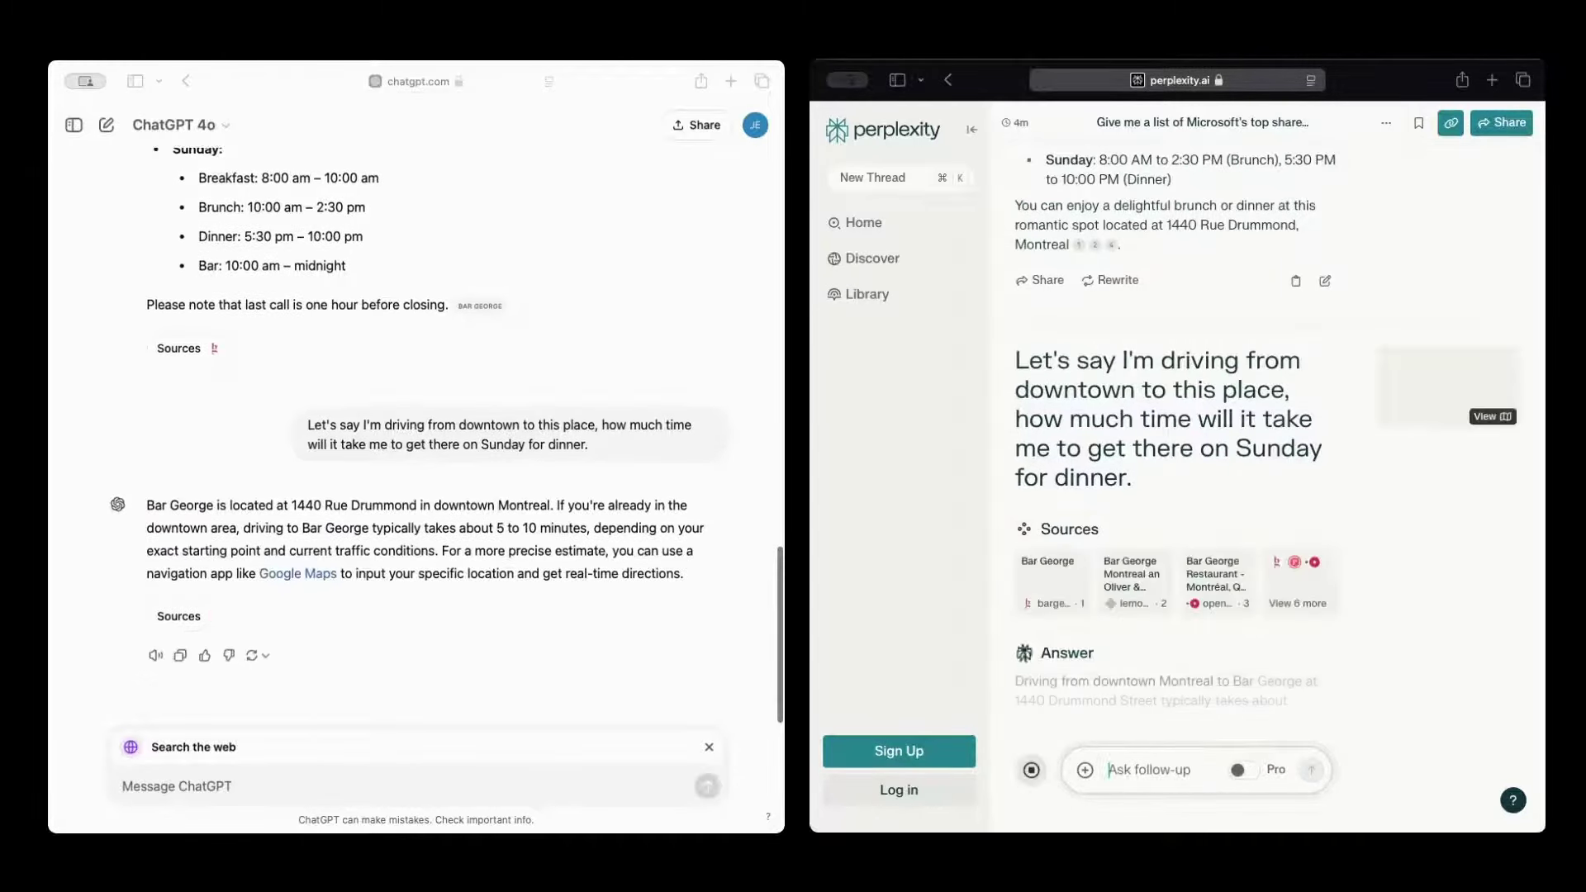
Review Perplexity's driving time answer and its related questions alongside ChatGPT's reply
scroll(1062, 589, down, 2)
scroll(1062, 589, down, 3)
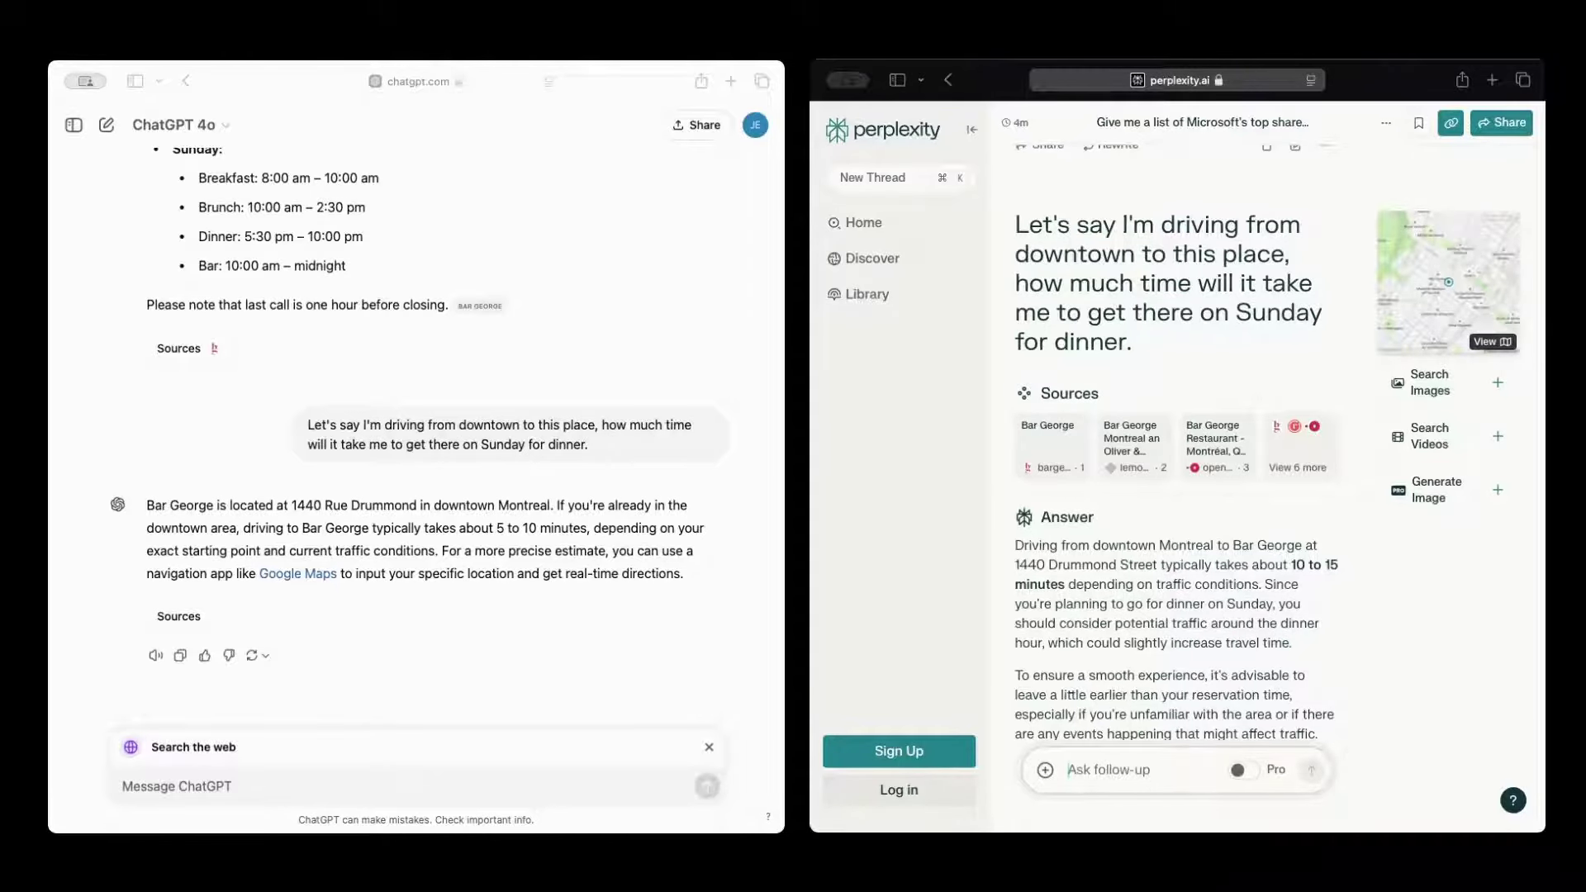
scroll(1137, 570, down, 5)
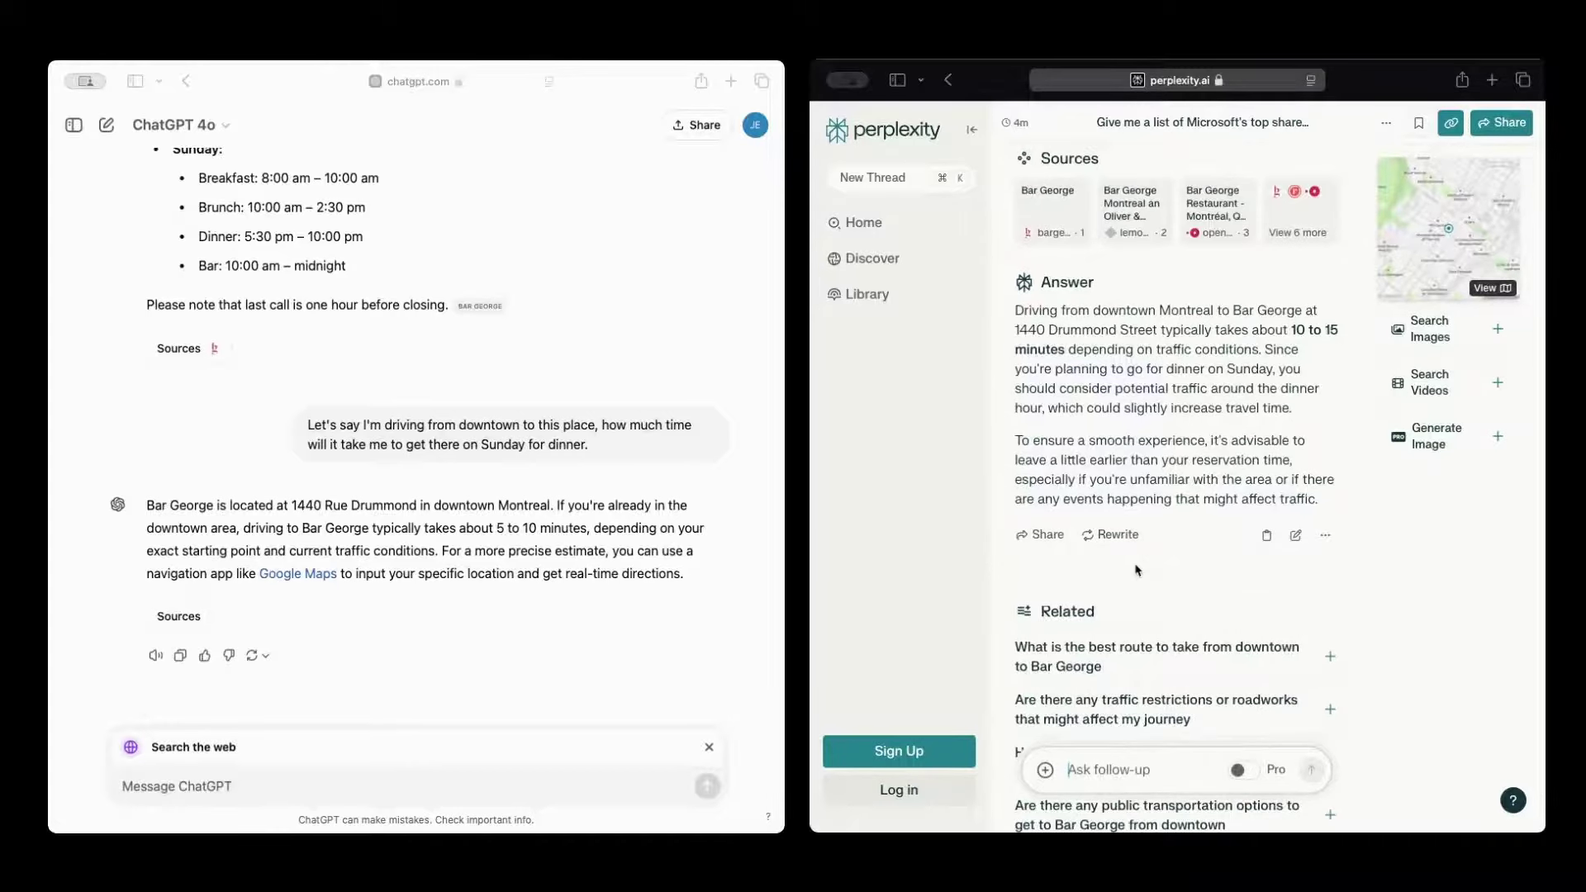
scroll(1194, 475, down, 2)
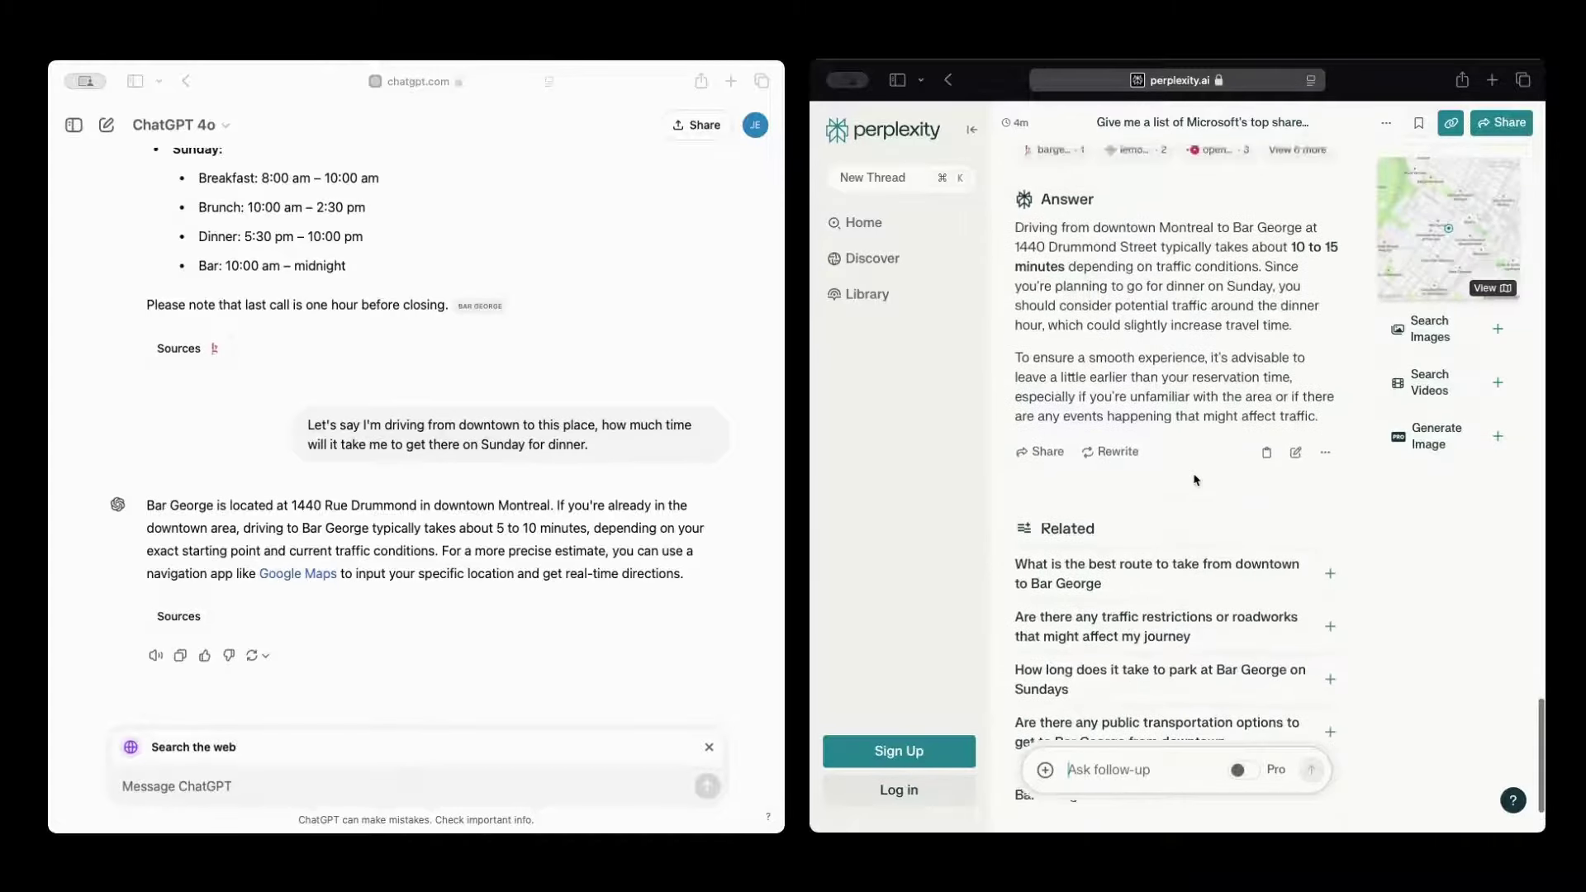
scroll(1194, 479, down, 3)
Write the prompt "Show me some photos of the food." in the ChatGPT conversation and copy it
click(124, 786)
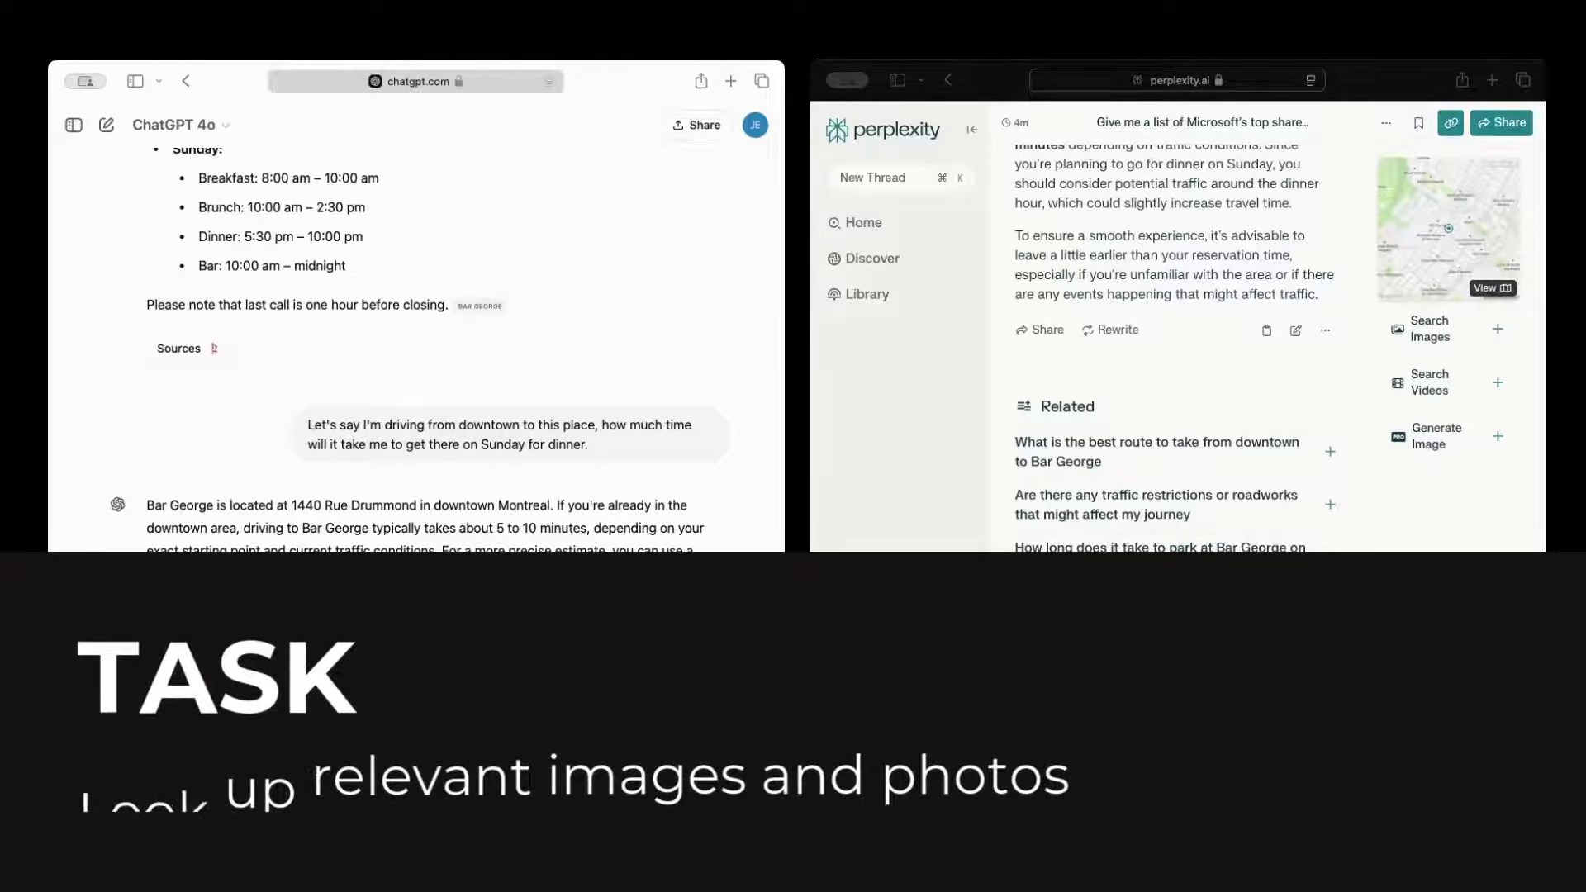
text(of t)
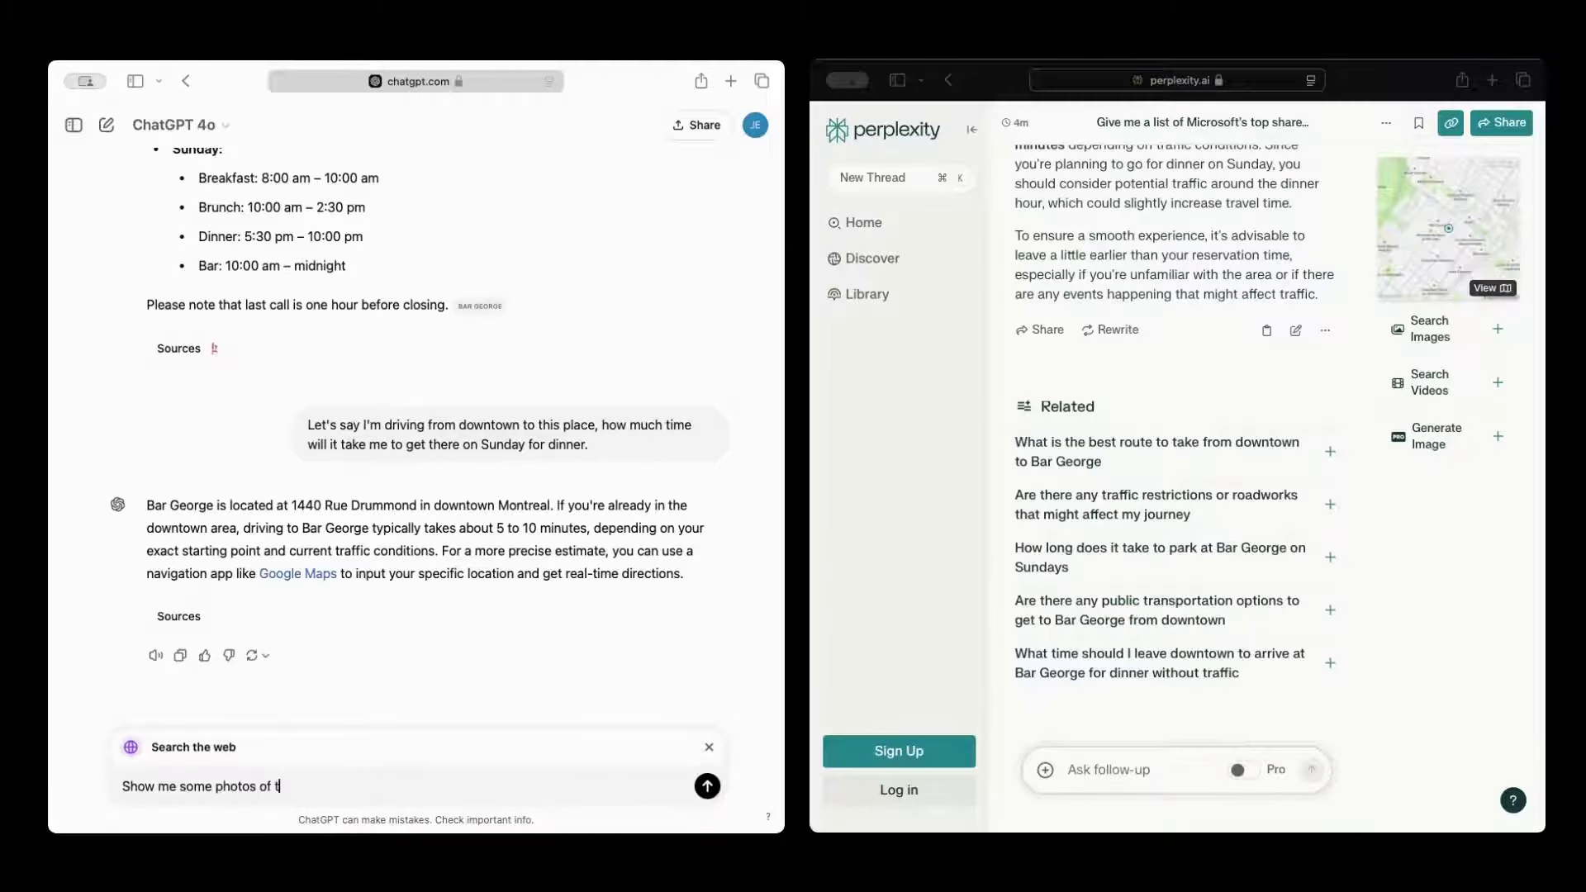
text(he food.)
key(super+a)
key(super+c)
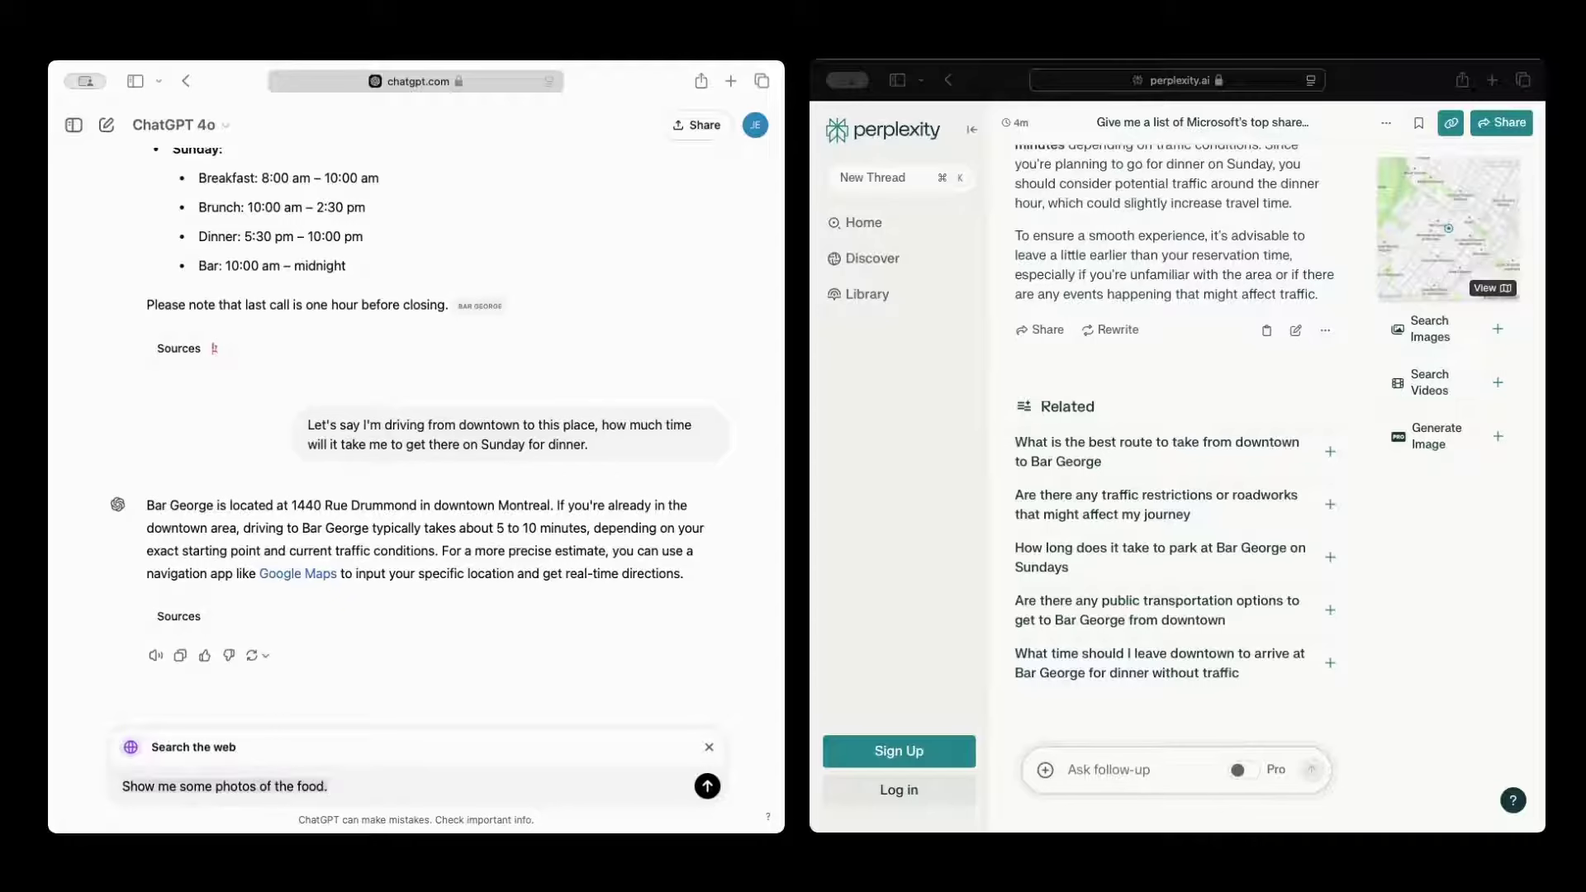
Submit "Show me some photos of the food." as a Perplexity follow-up and send the waiting prompt in ChatGPT
click(1120, 768)
key(super+v)
key(Return)
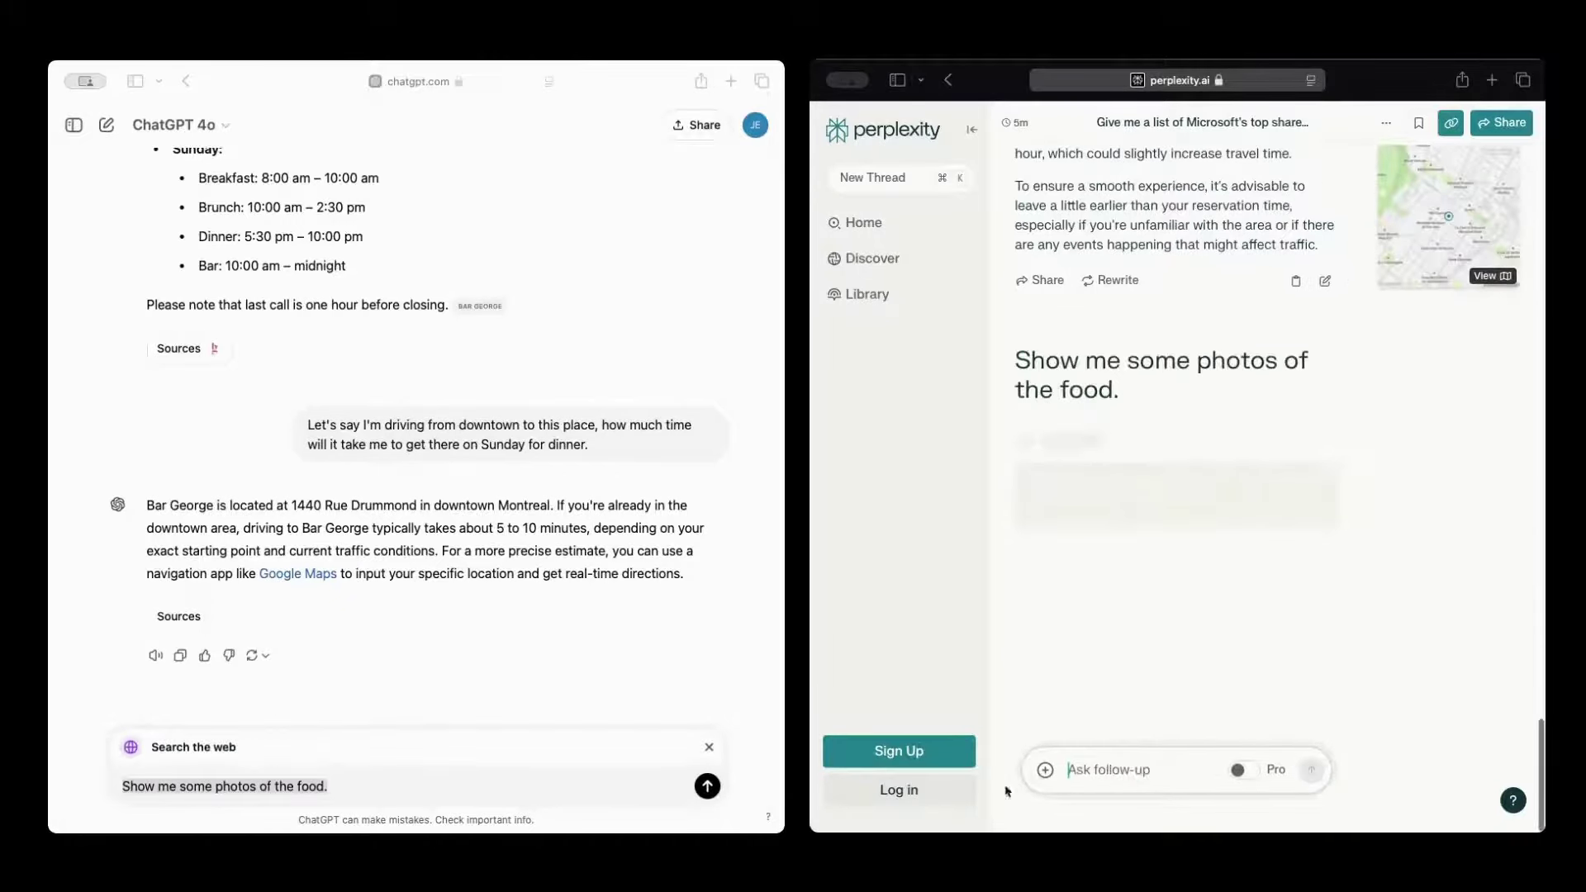
click(328, 785)
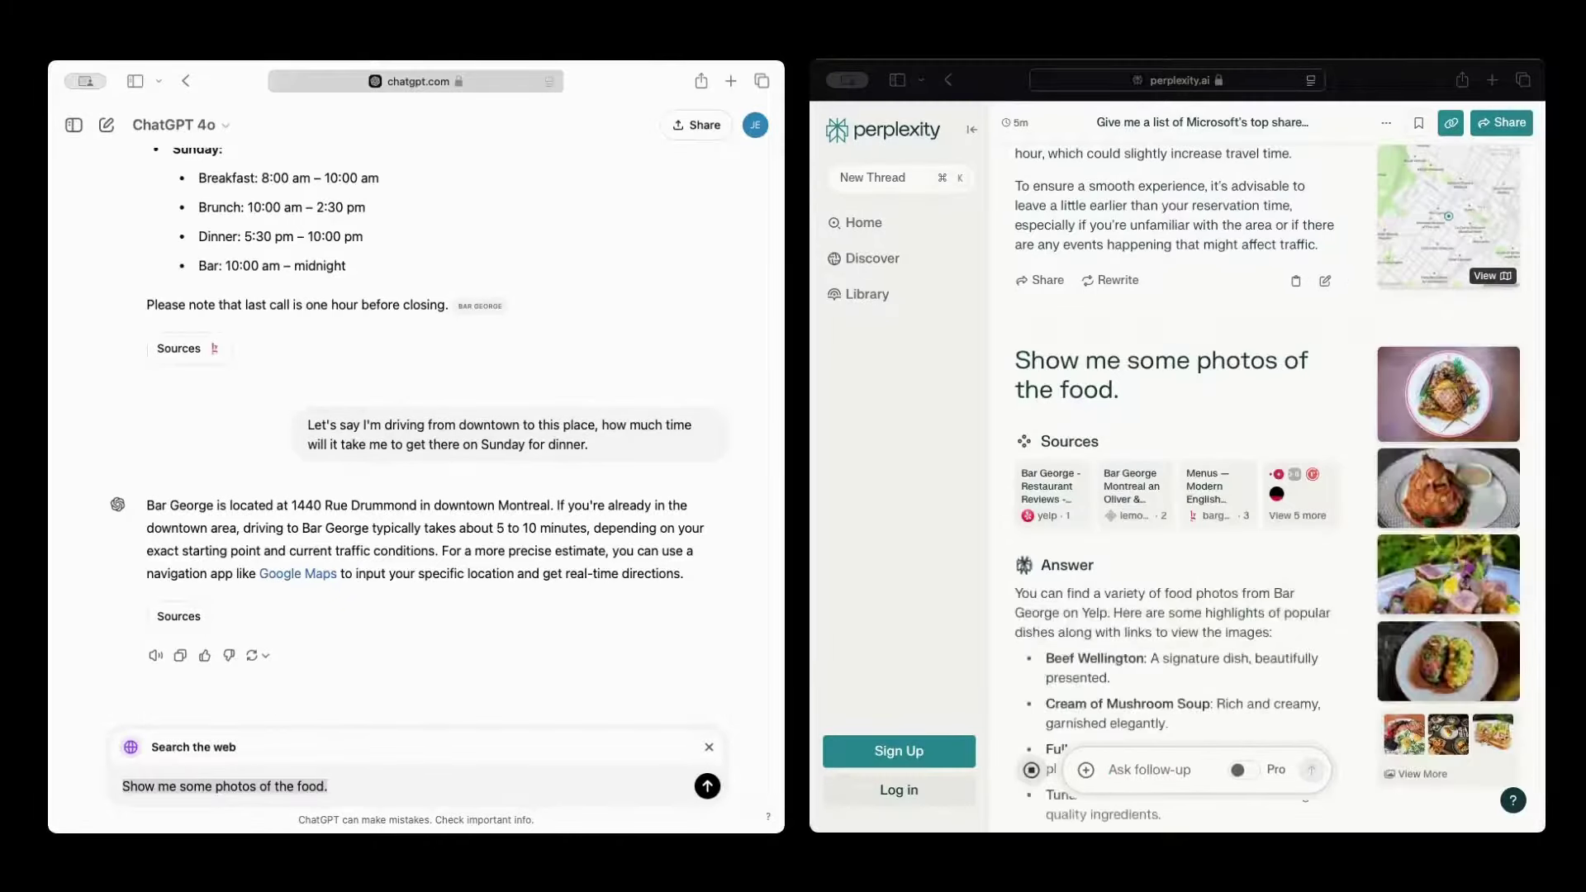
key(Return)
Compare the food photos and dish descriptions in Perplexity's answer with those in ChatGPT's answer
scroll(1251, 652, down, 1)
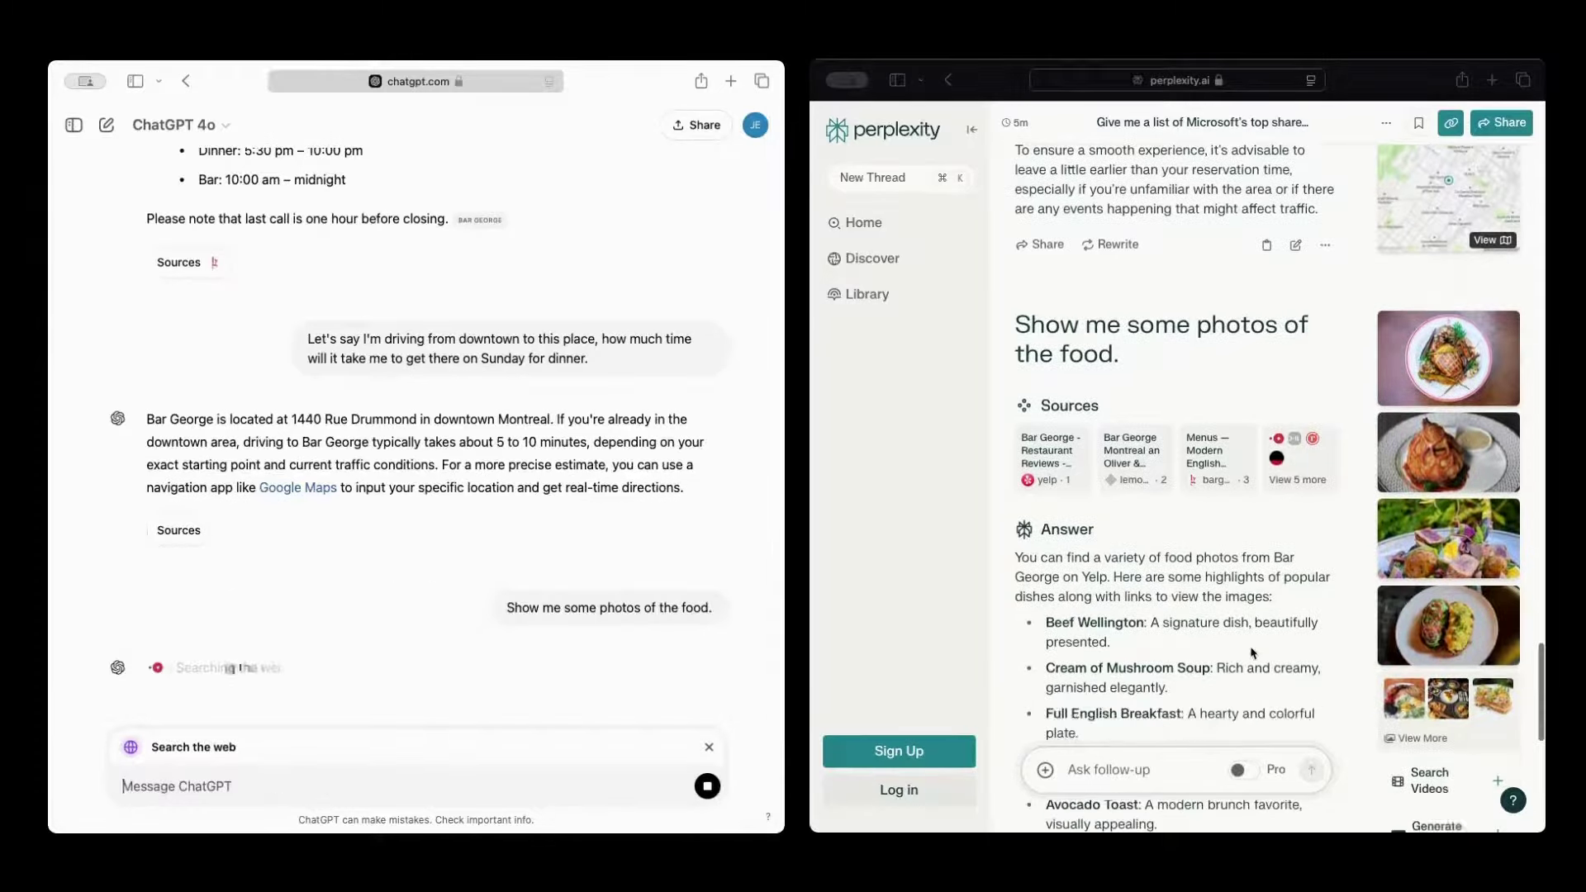
scroll(1251, 653, down, 2)
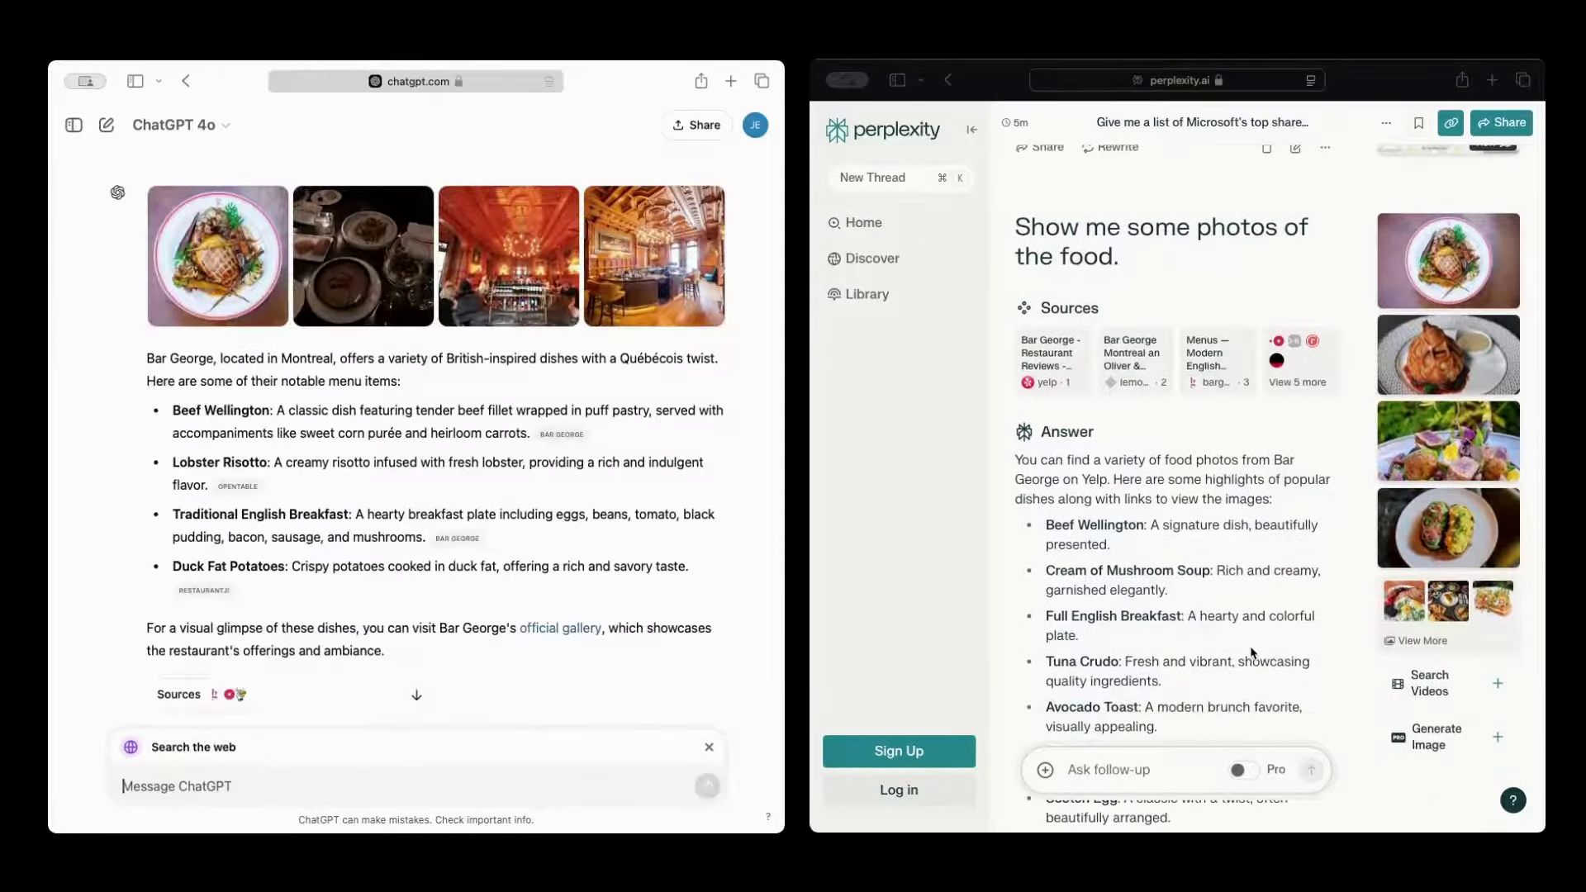
scroll(1252, 652, down, 3)
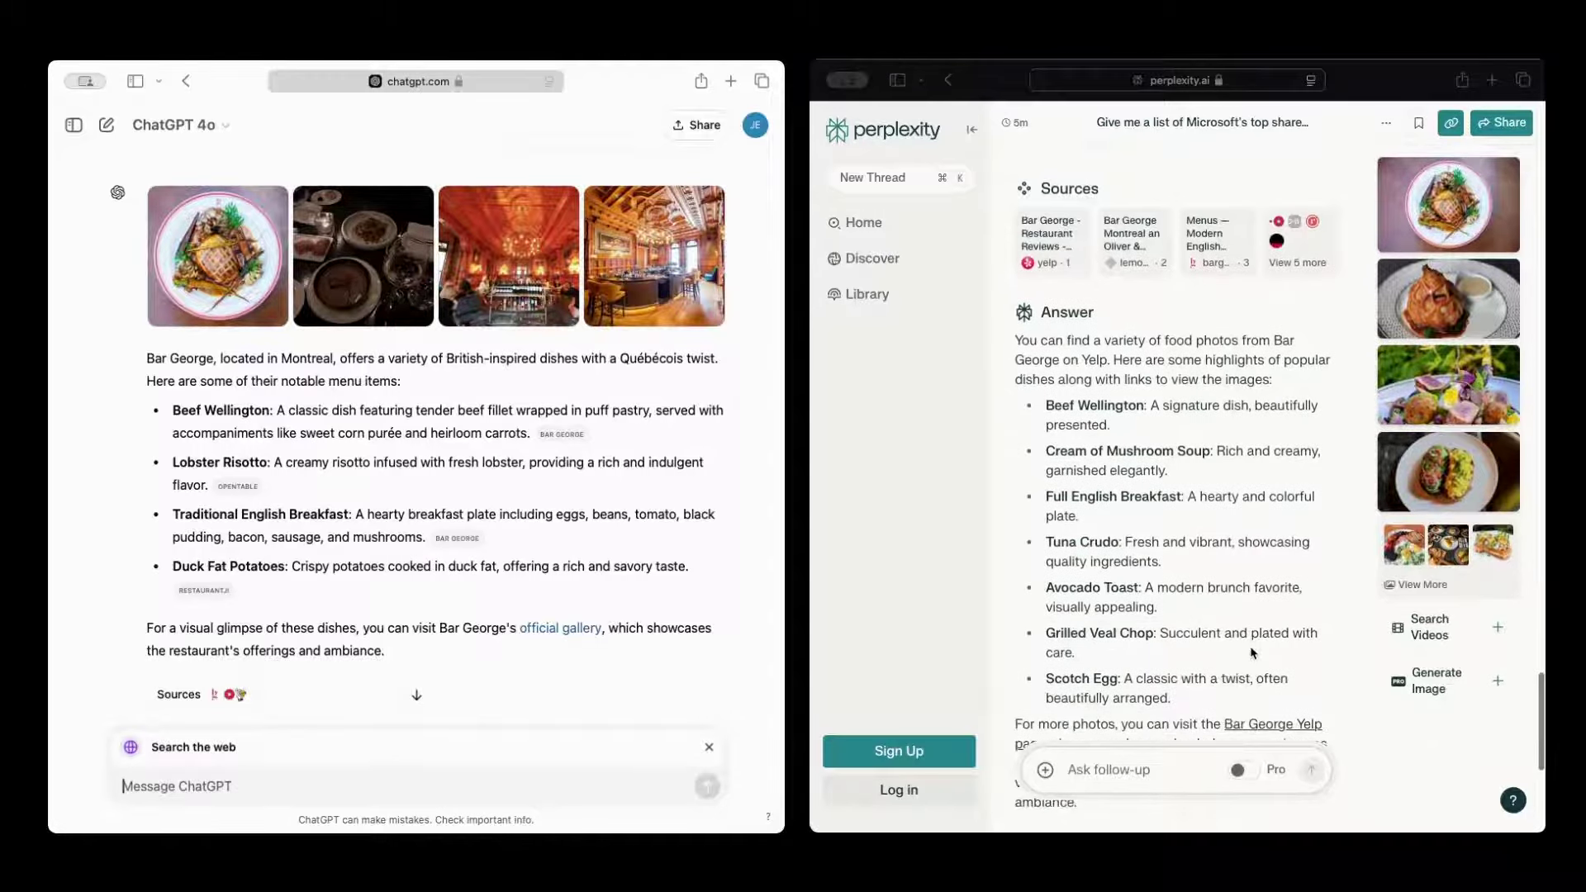
scroll(1251, 653, down, 2)
scroll(1251, 653, up, 3)
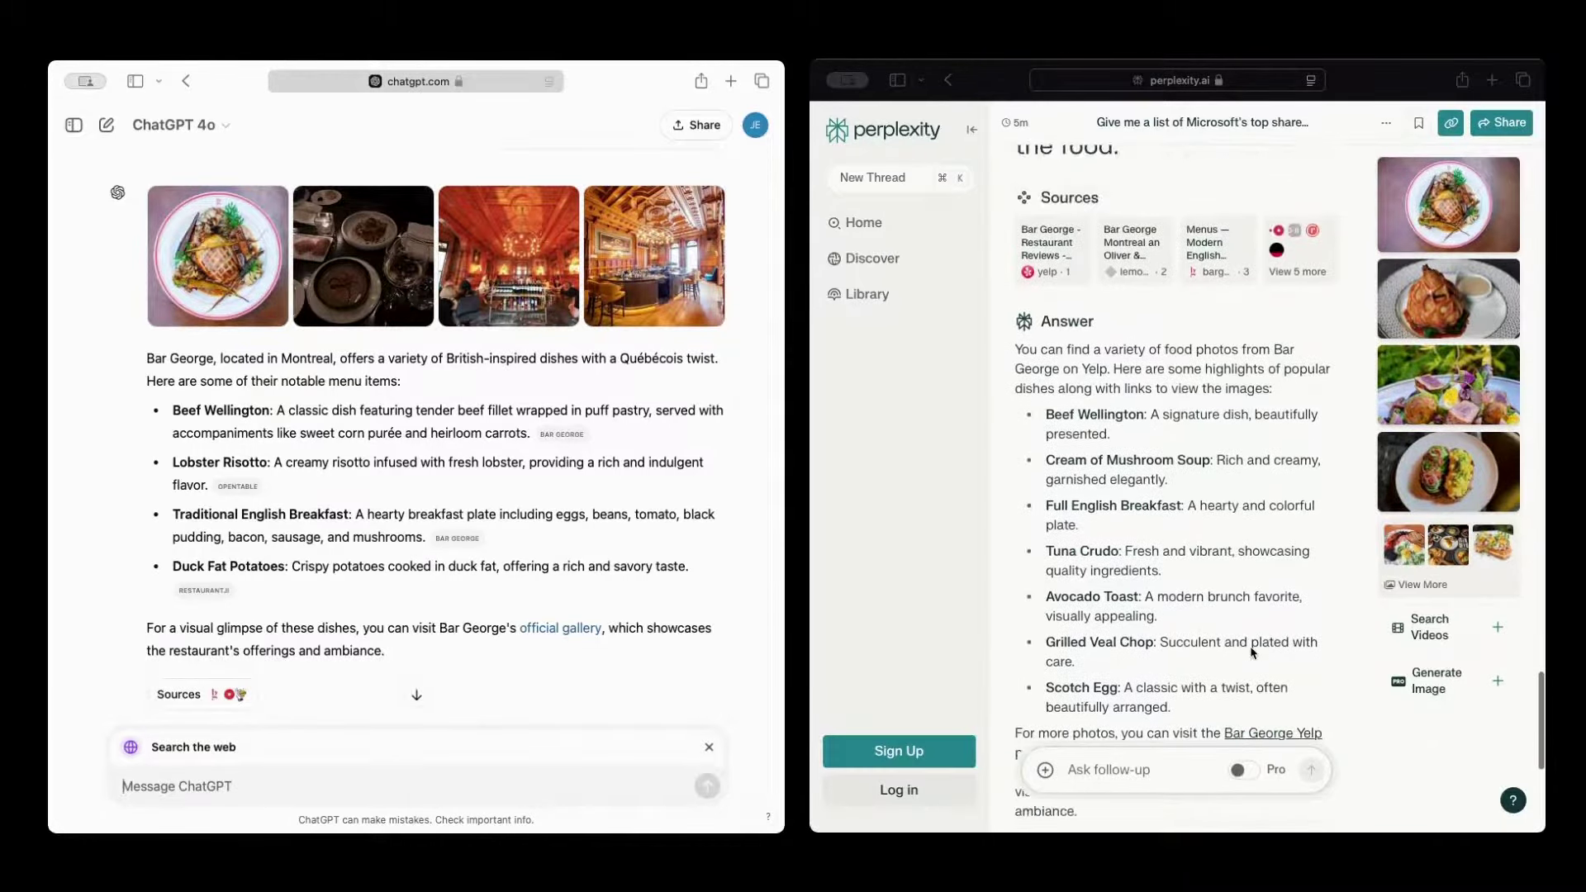
scroll(1204, 545, up, 2)
click(1414, 233)
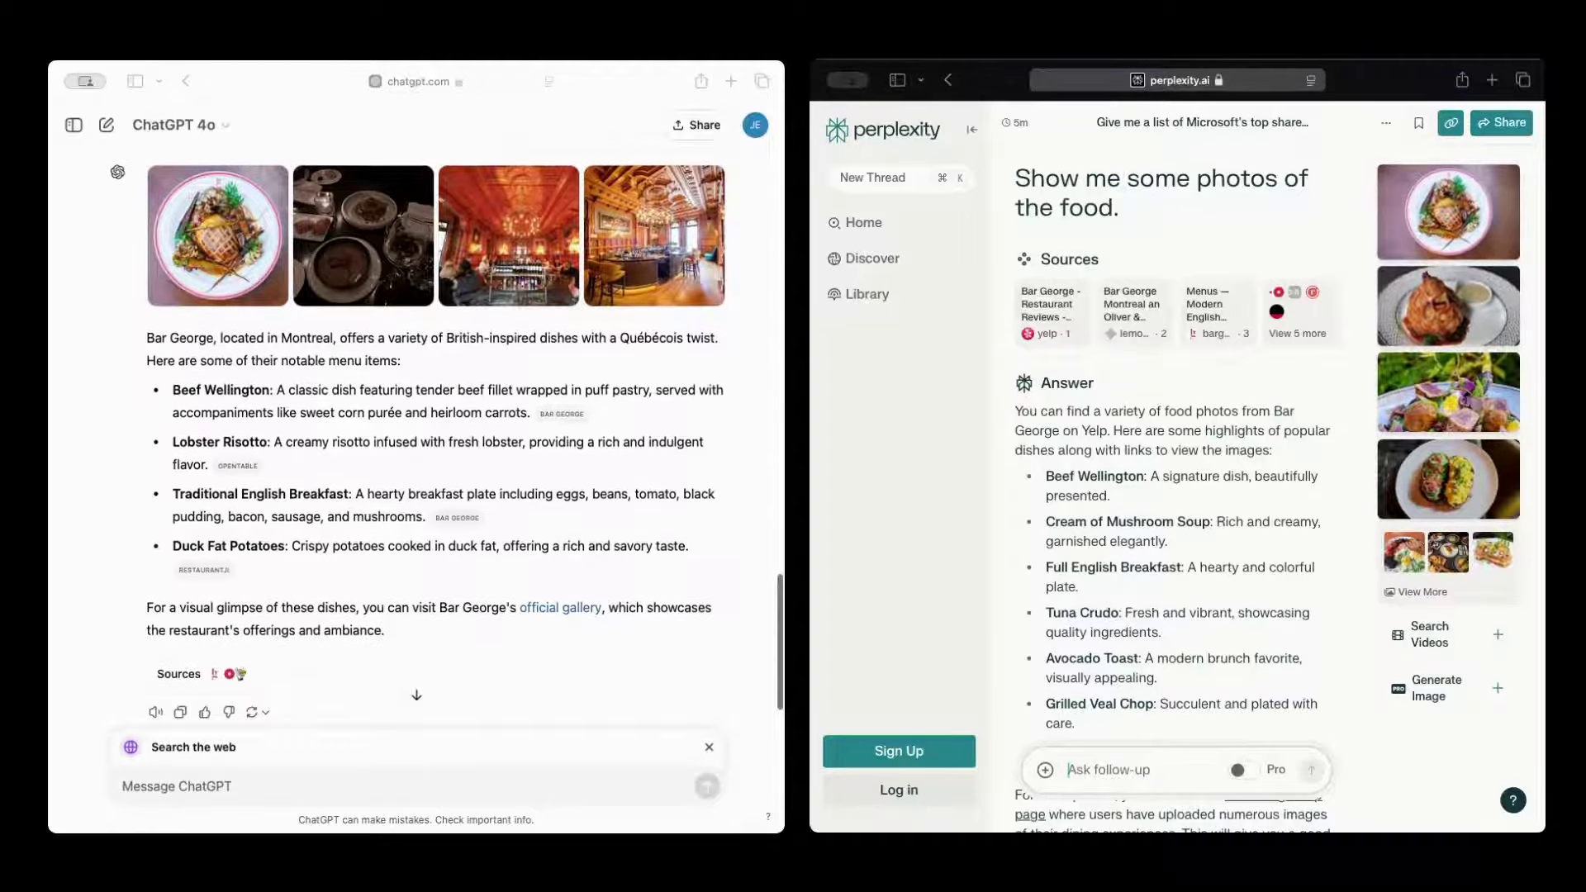
scroll(416, 413, up, 1)
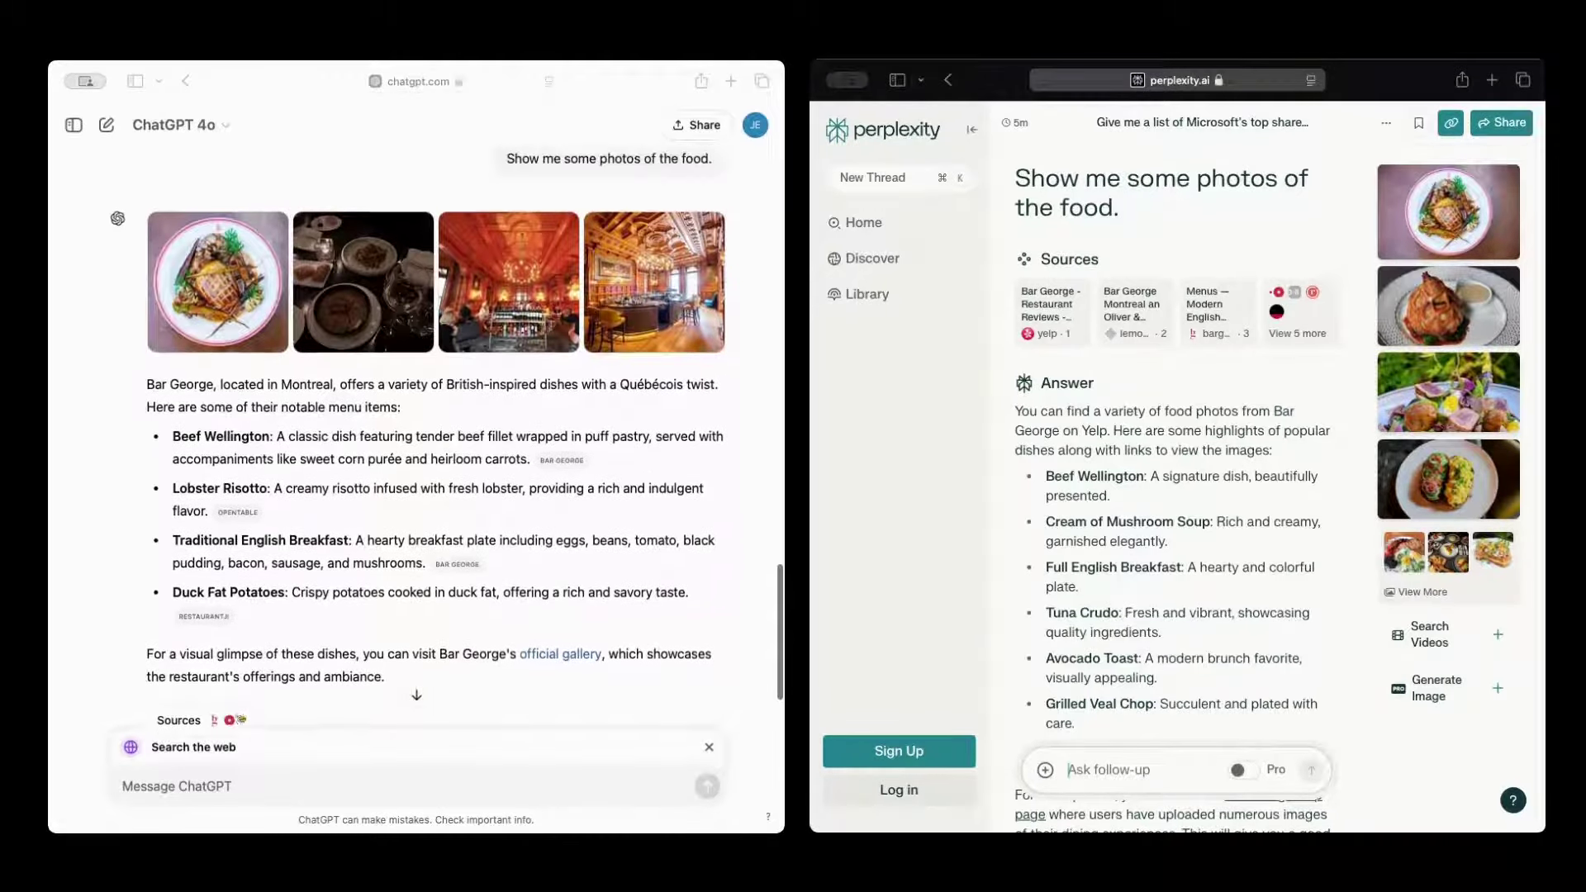
scroll(417, 413, down, 1)
click(124, 786)
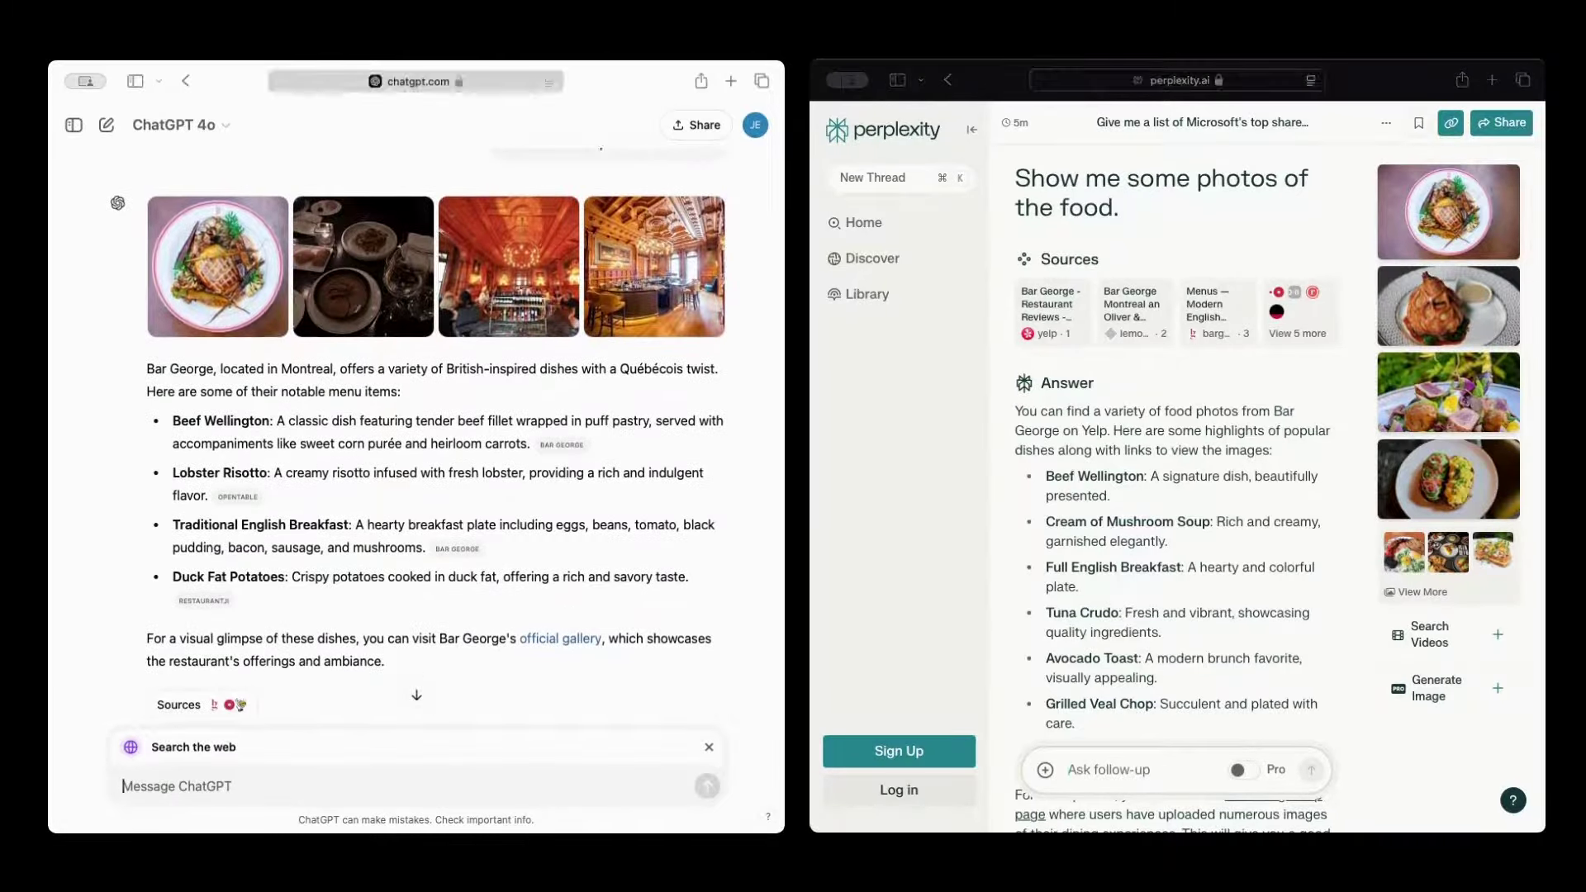
Browse the enlarged food photos from ChatGPT's answer and Perplexity's image gallery, closing each viewer when done
click(217, 266)
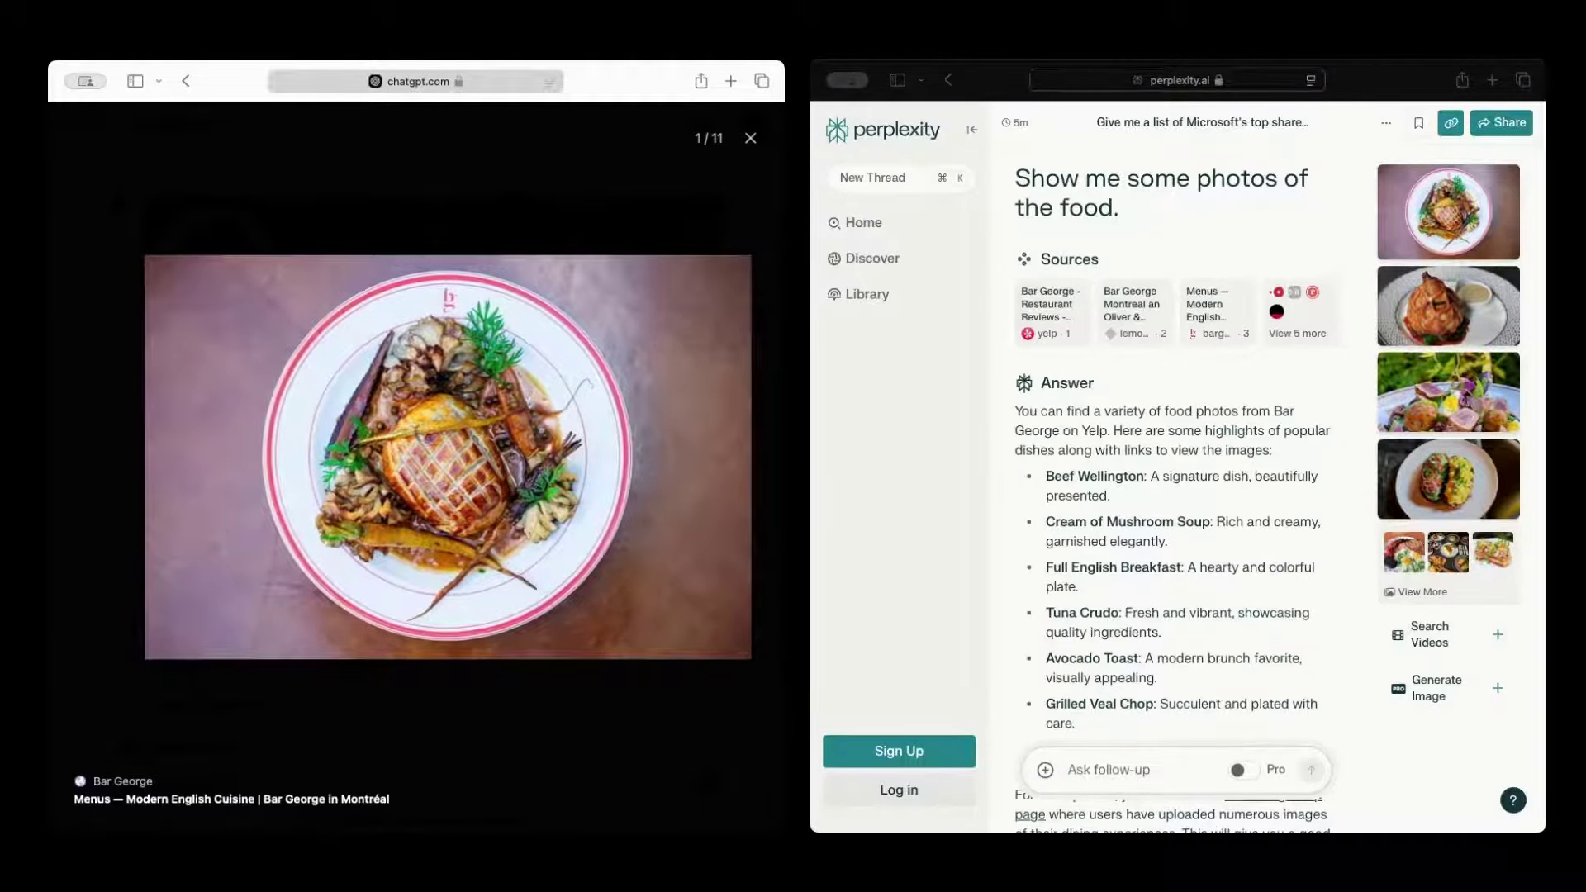
key(Right)
key(Right)
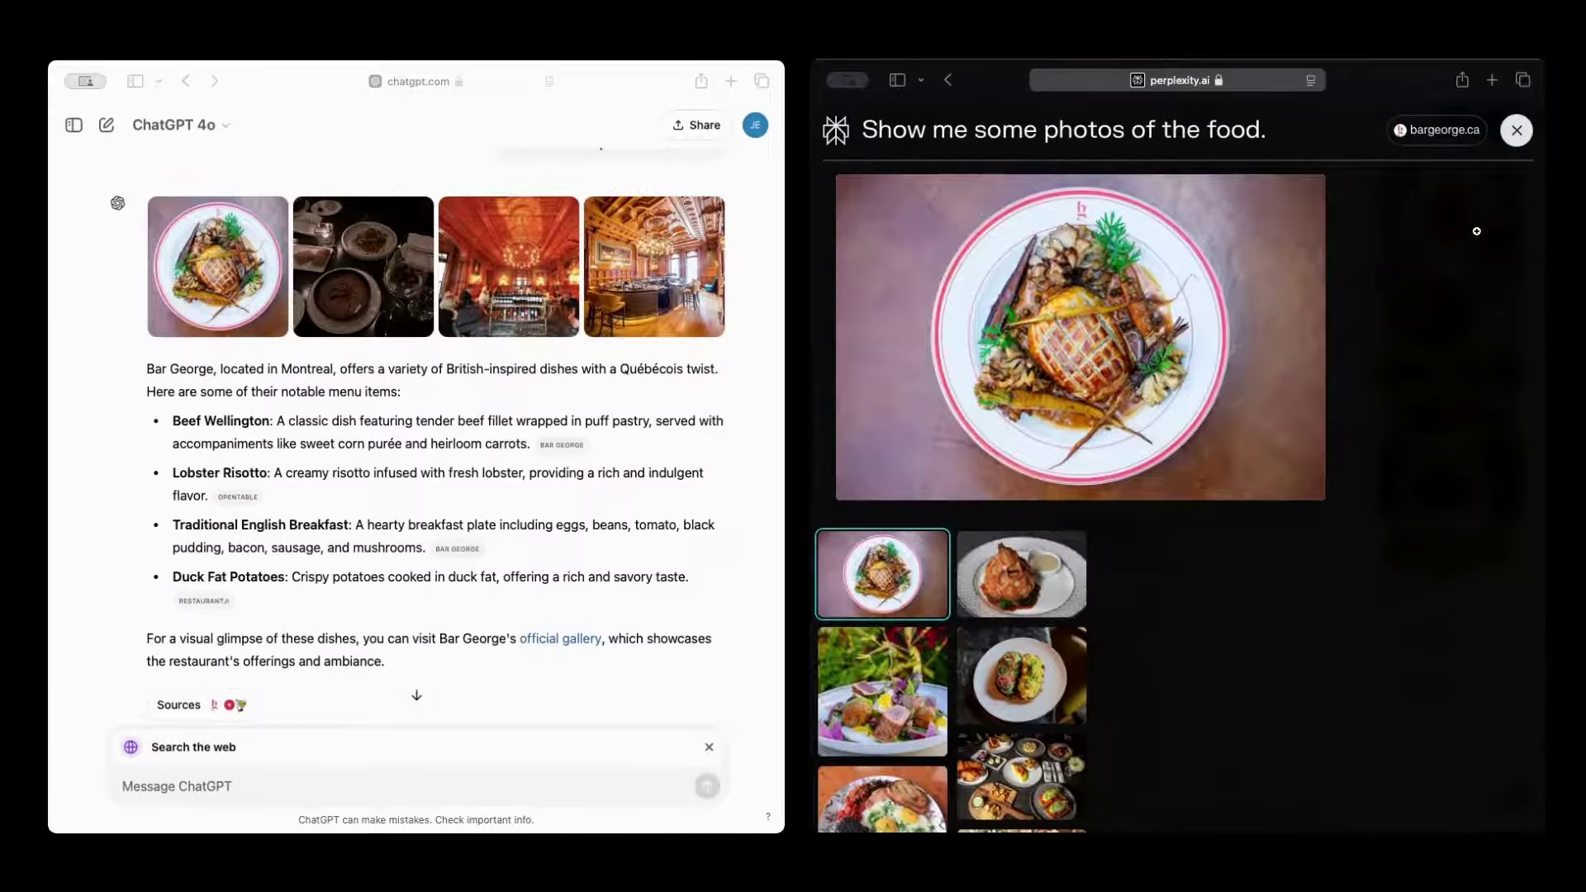
scroll(1135, 508, down, 5)
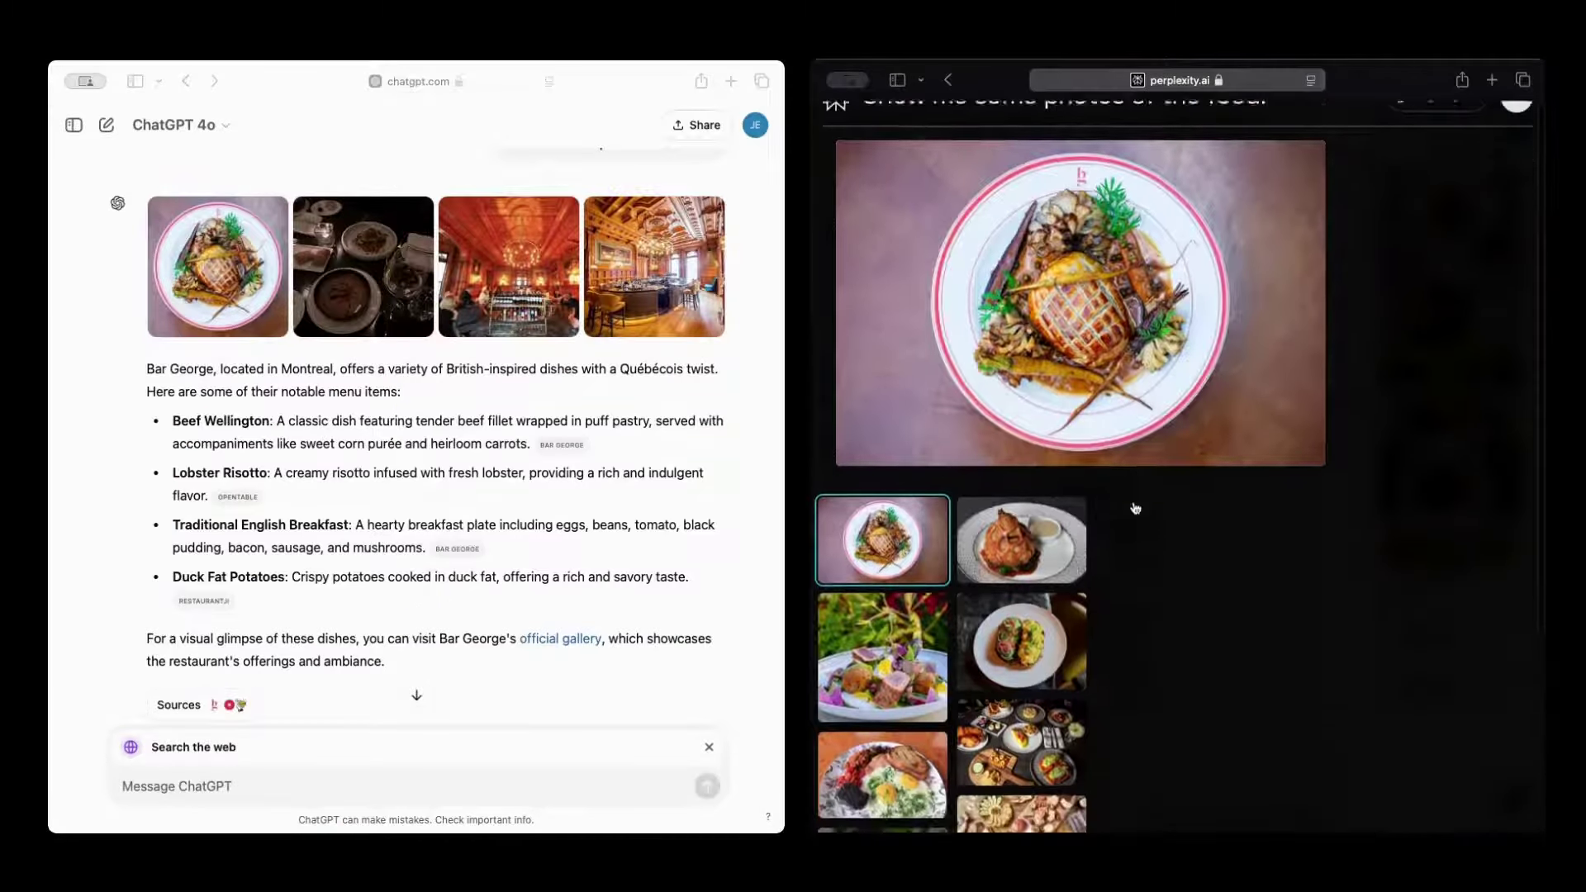
scroll(1136, 508, up, 5)
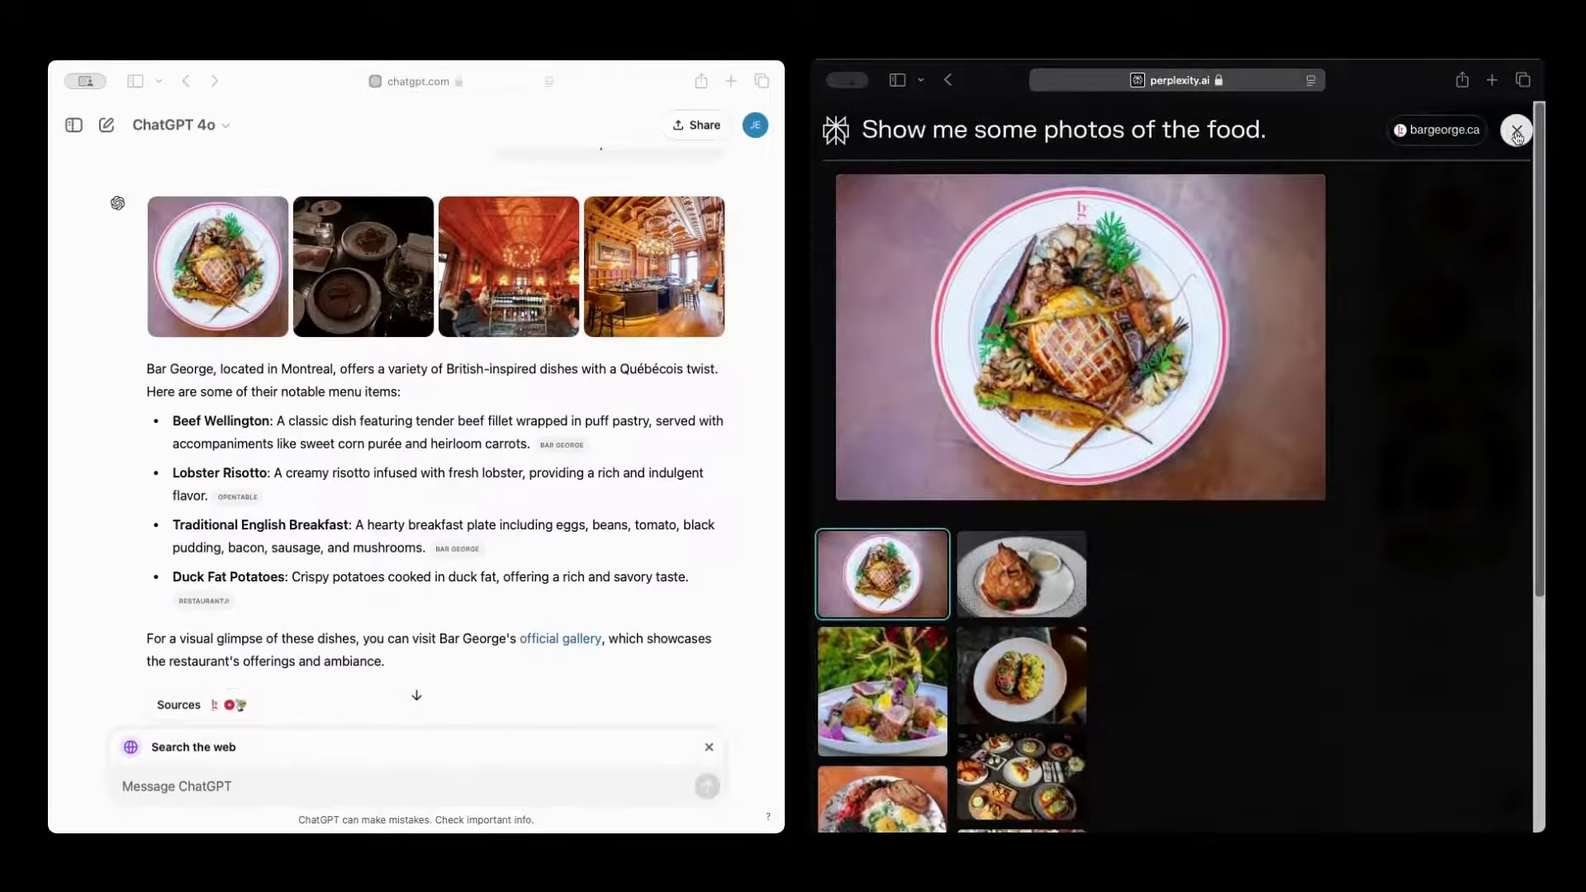
key(Escape)
Ask "I'm allergic to dairy, are there options for me?" in both ChatGPT and Perplexity, dismissing Perplexity's sign-up prompt
click(122, 785)
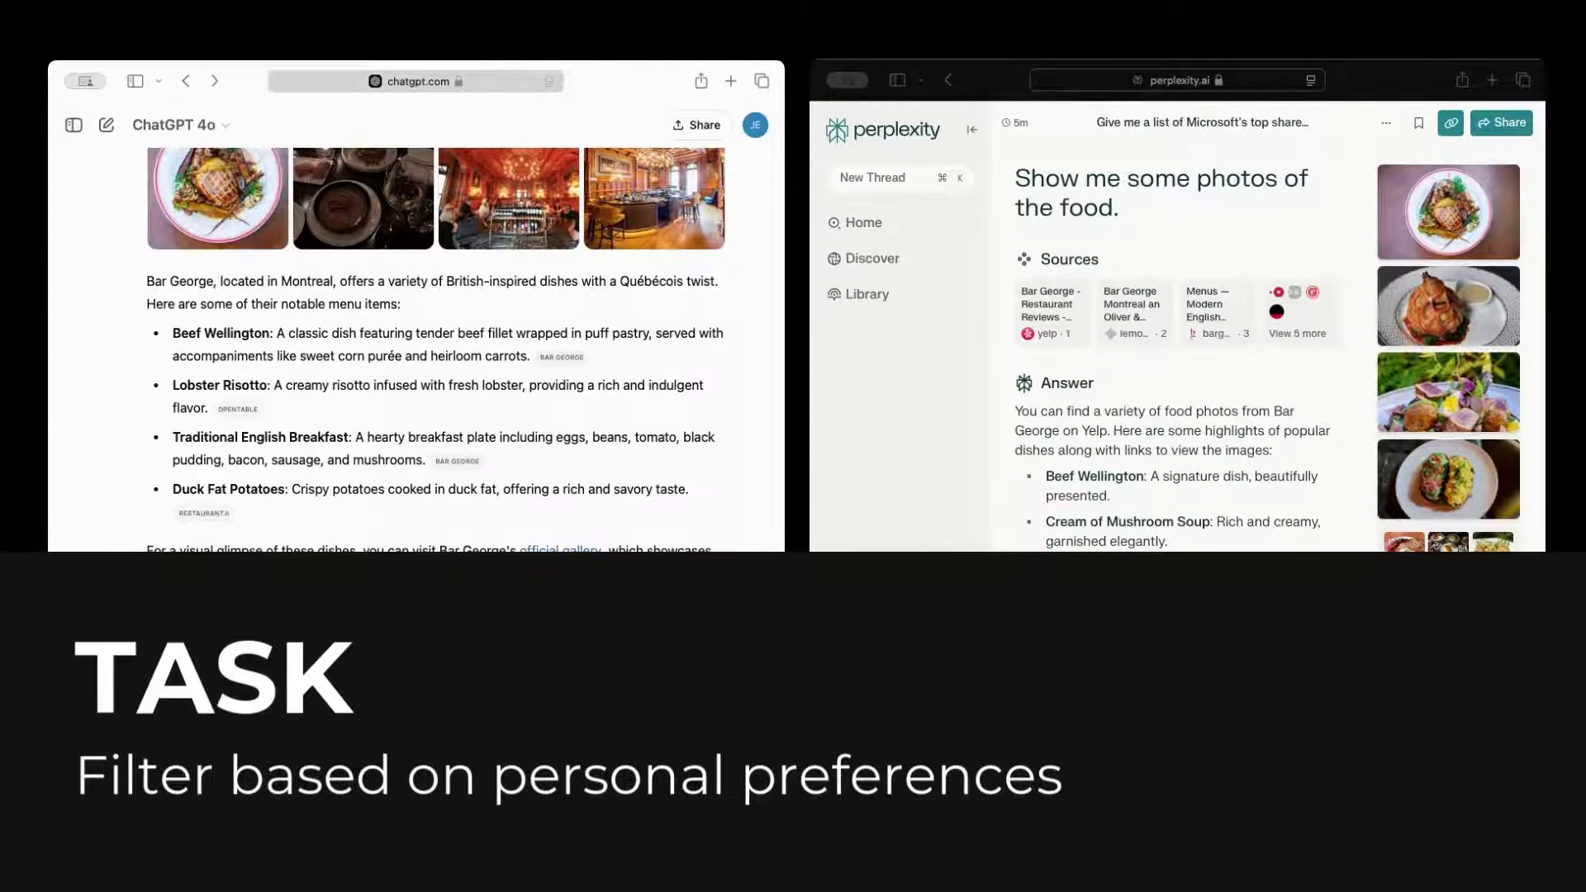
text(I'm allergic to dairy, are there options)
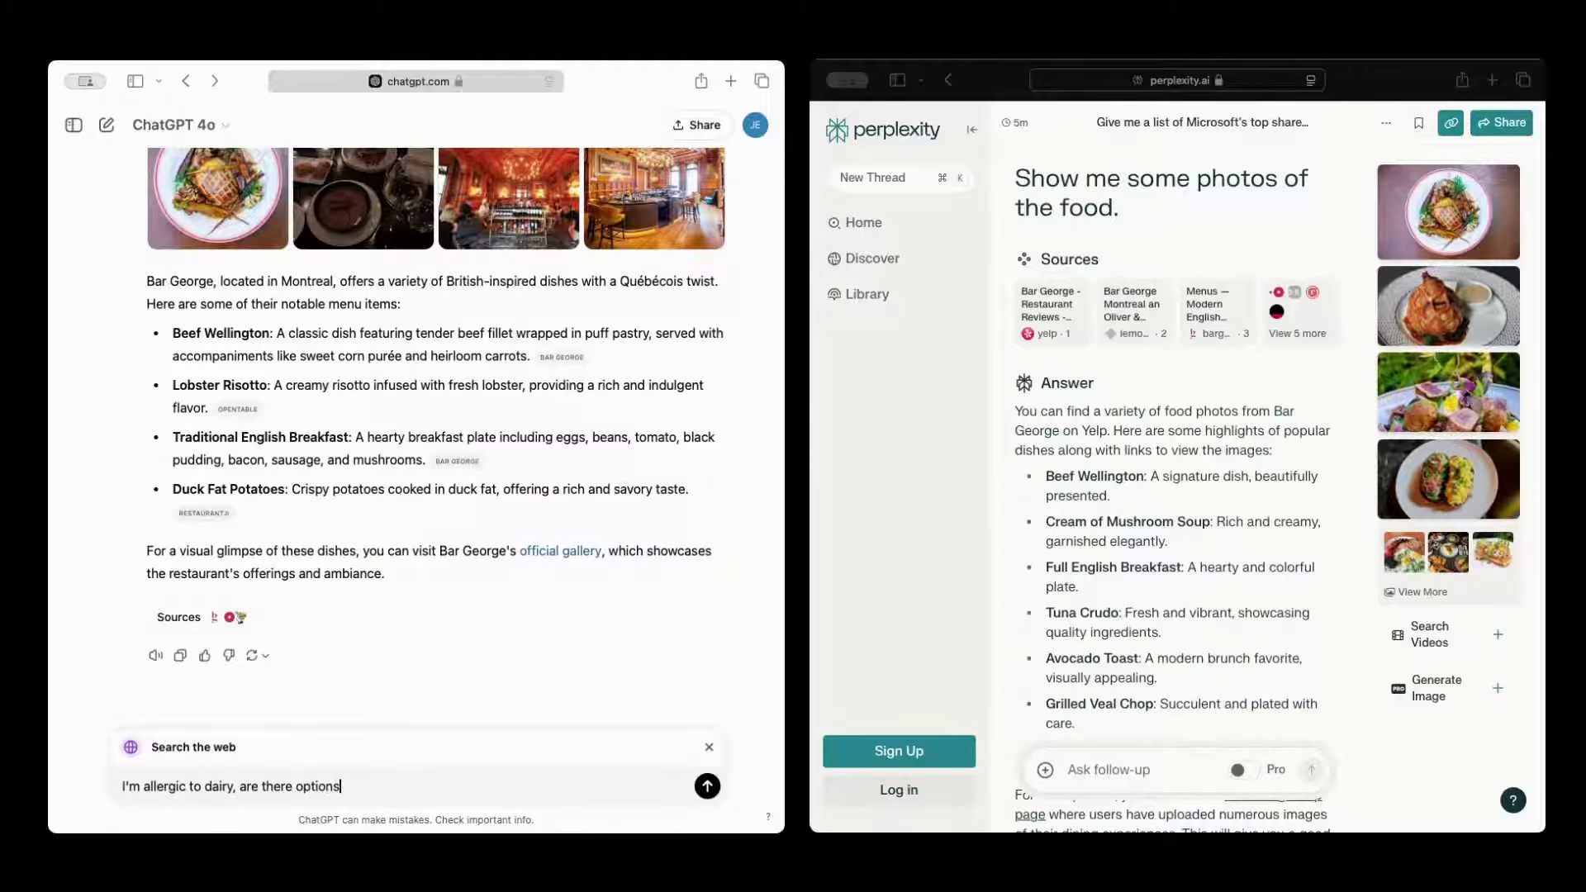
text( for me?)
key(Return)
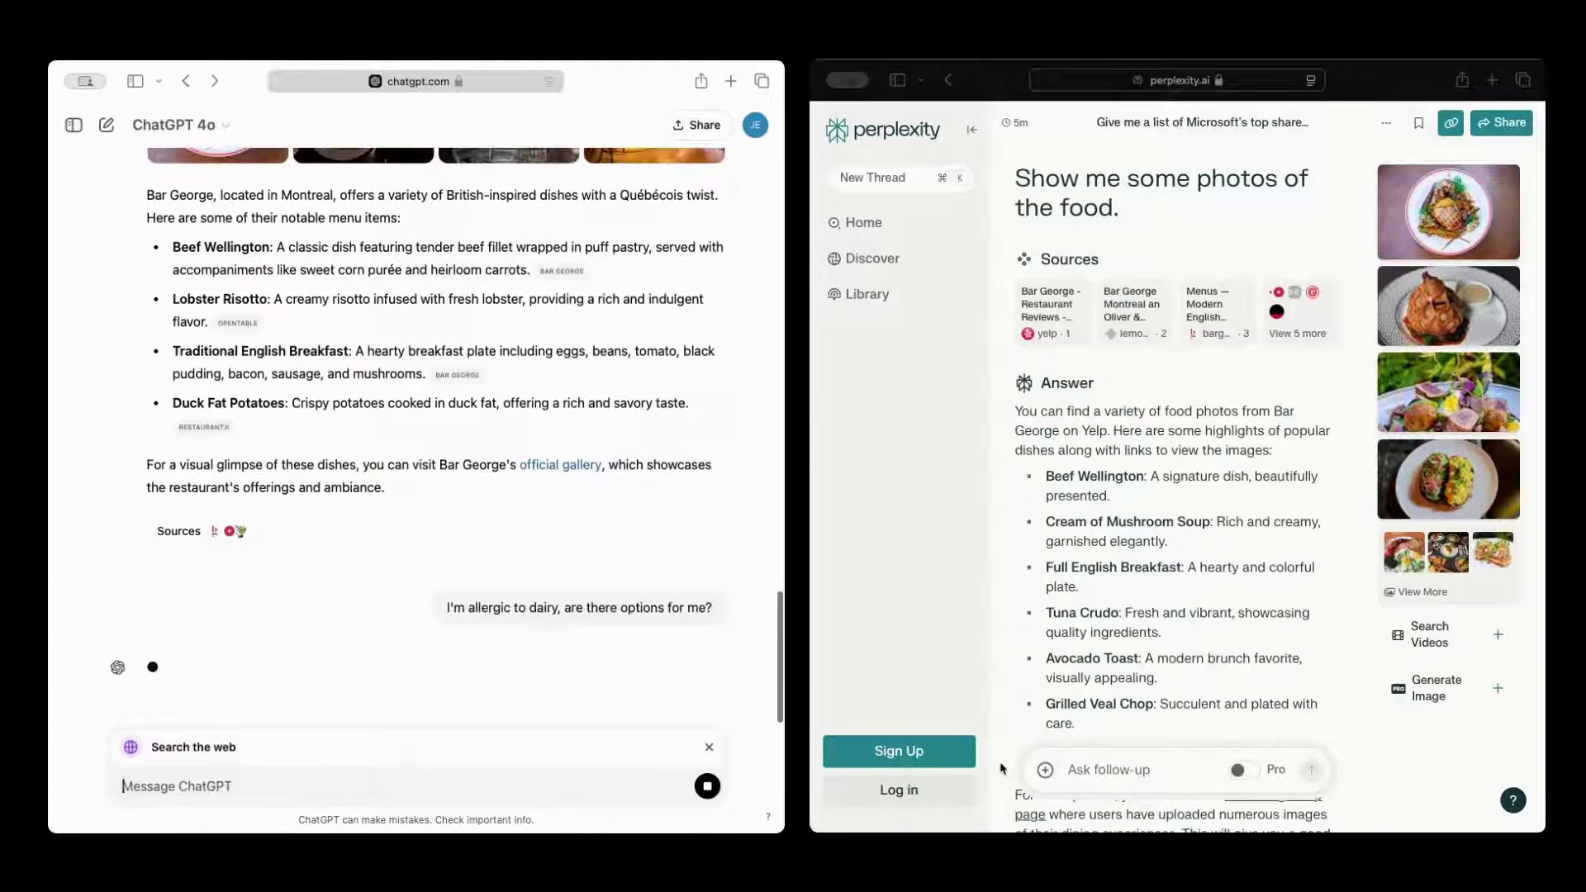
click(1098, 768)
text(I'm allergic to dairy, are there options for me?)
key(Return)
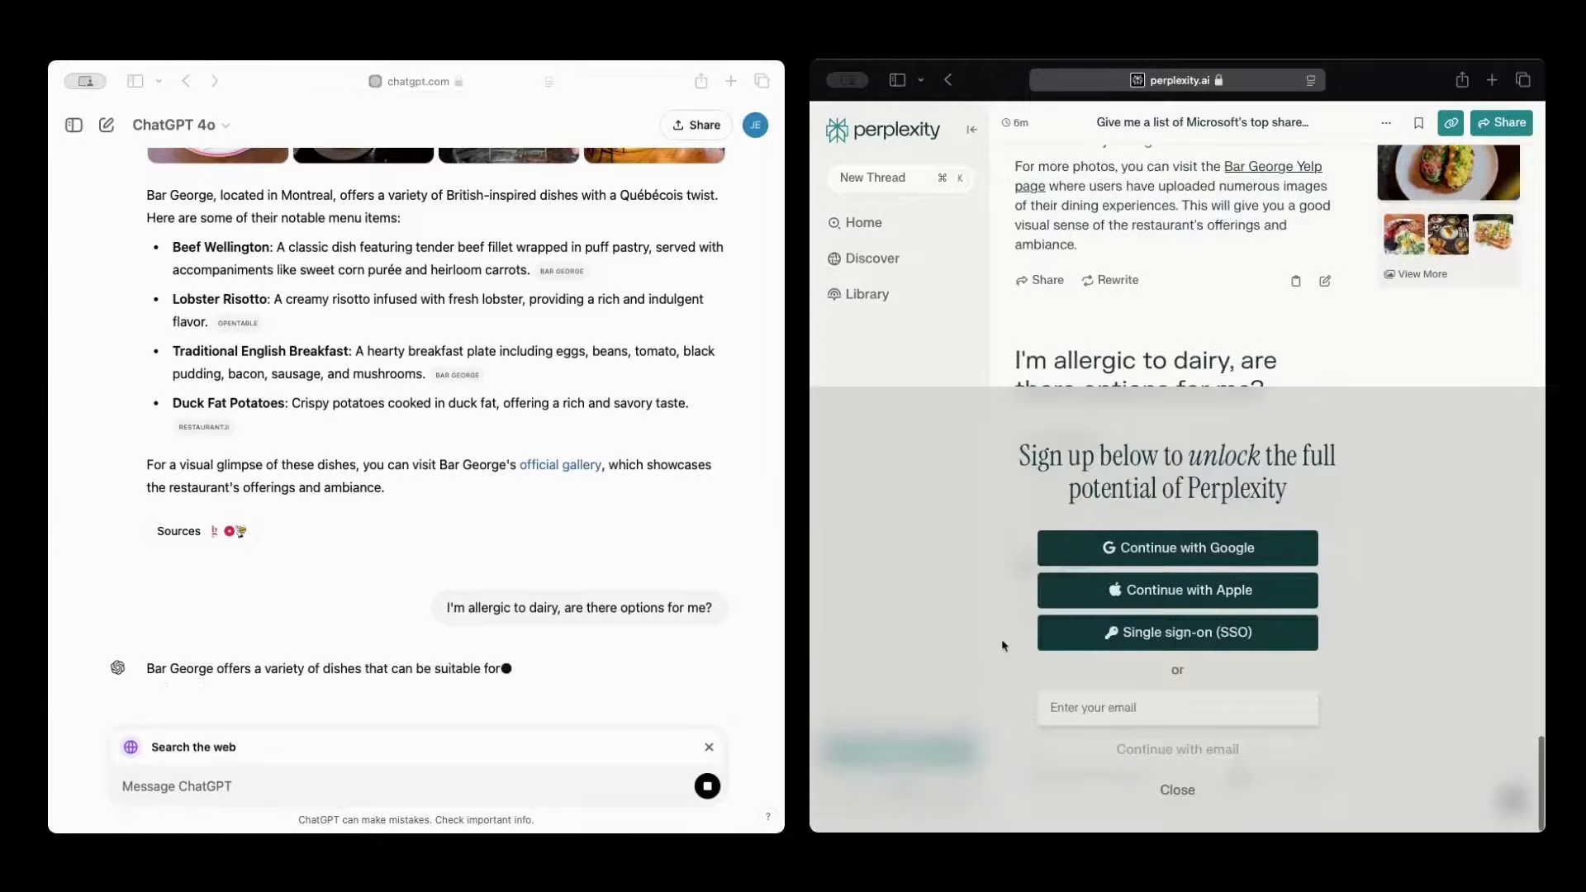
click(1181, 787)
Compare Perplexity's dairy-free options and related questions with ChatGPT's answer about the dairy allergy
scroll(1147, 581, down, 10)
scroll(1146, 580, up, 2)
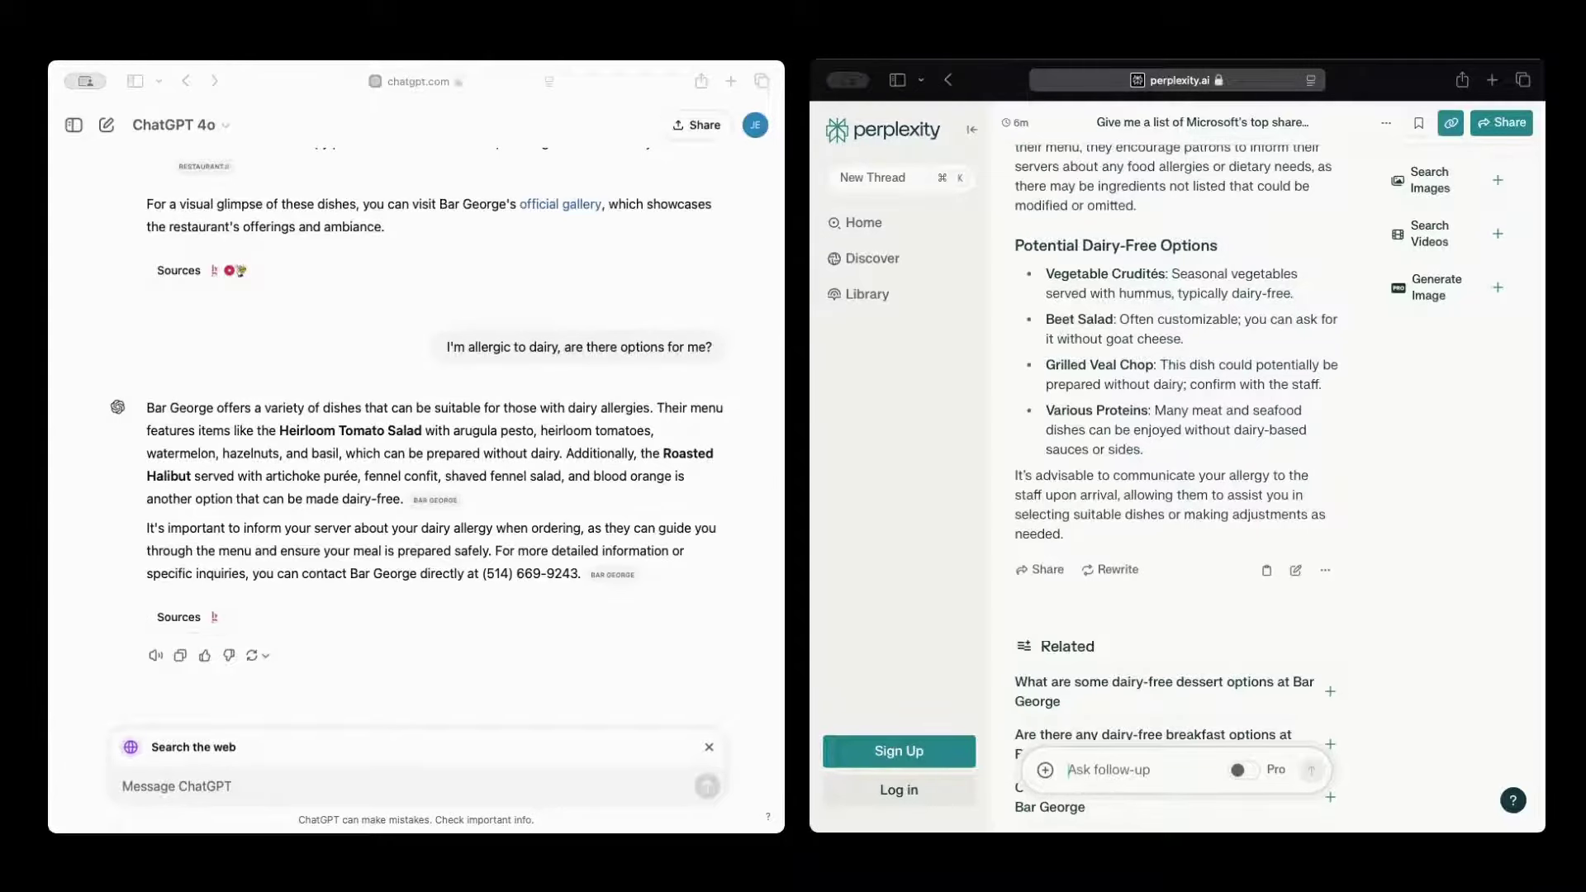
scroll(1173, 454, down, 3)
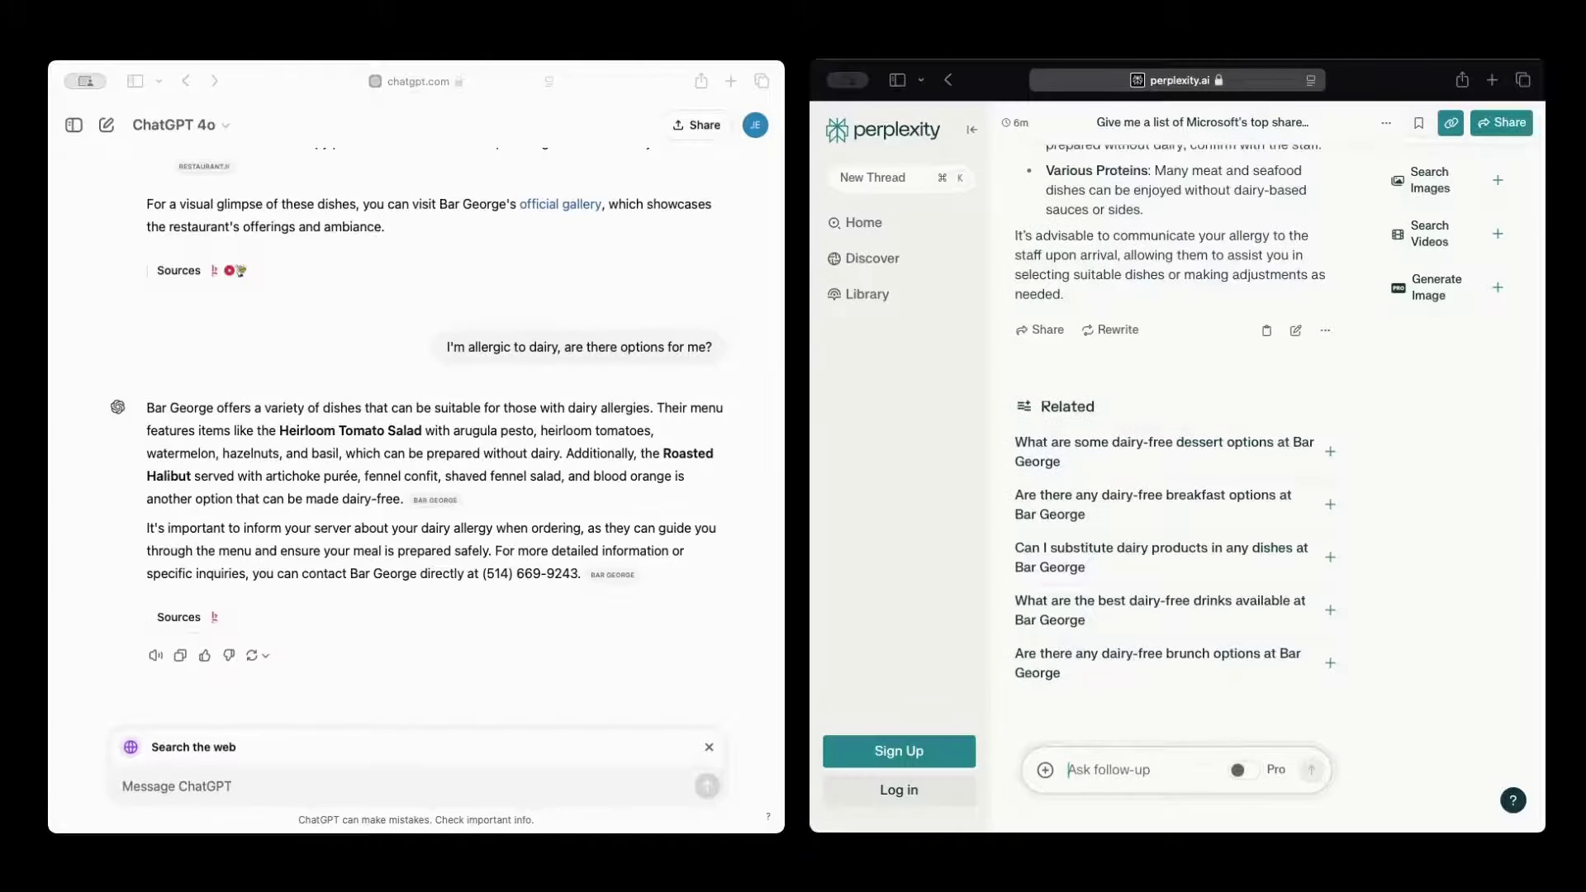
scroll(1248, 386, up, 4)
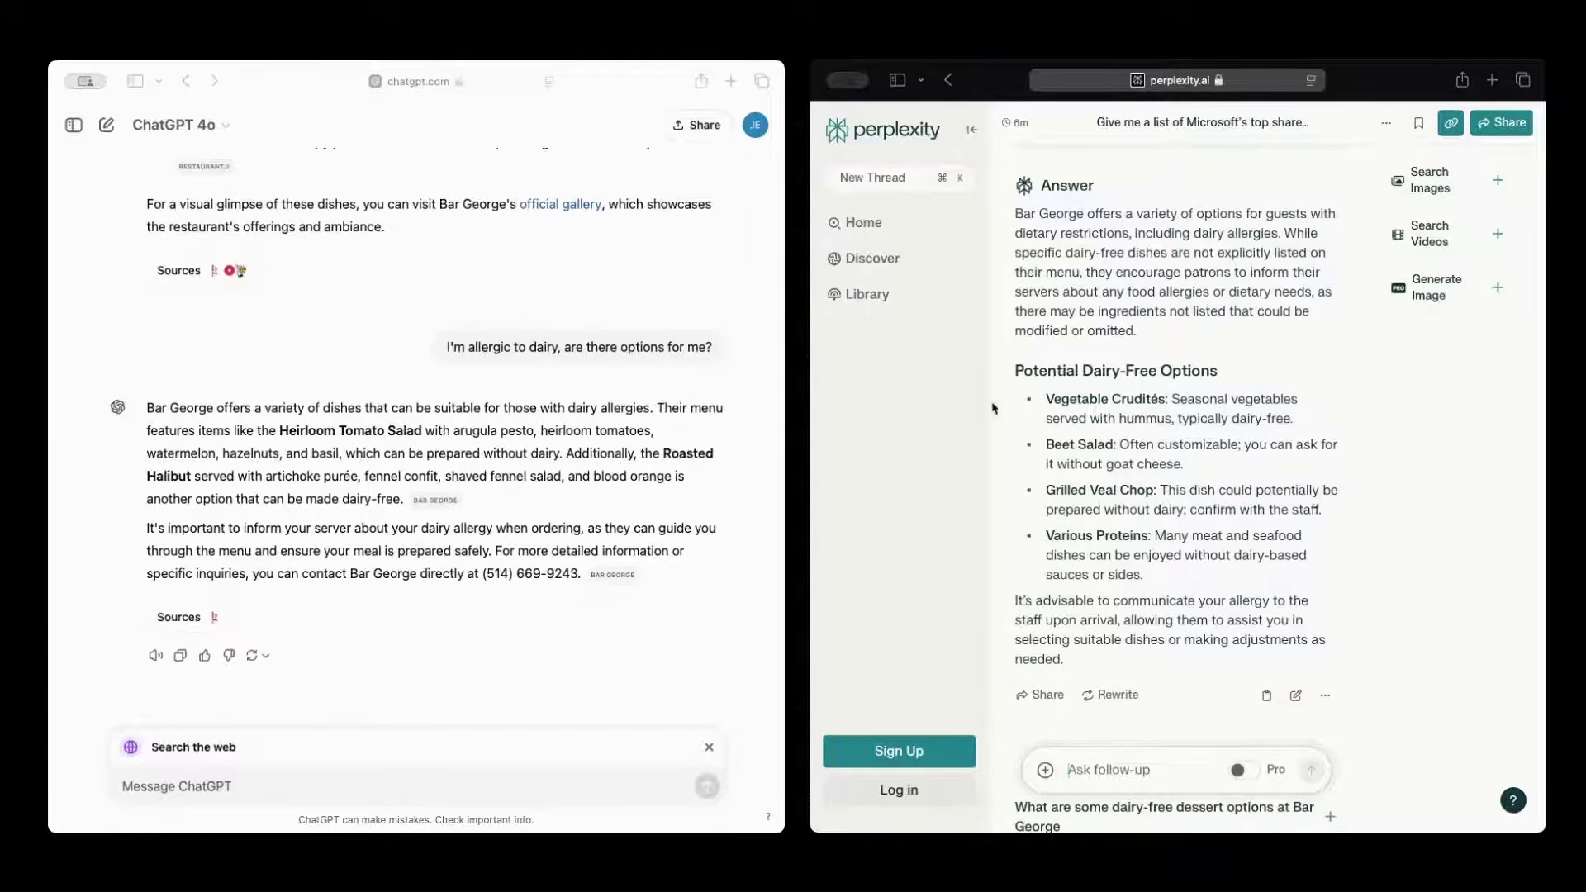
scroll(1247, 488, down, 5)
scroll(1247, 488, up, 3)
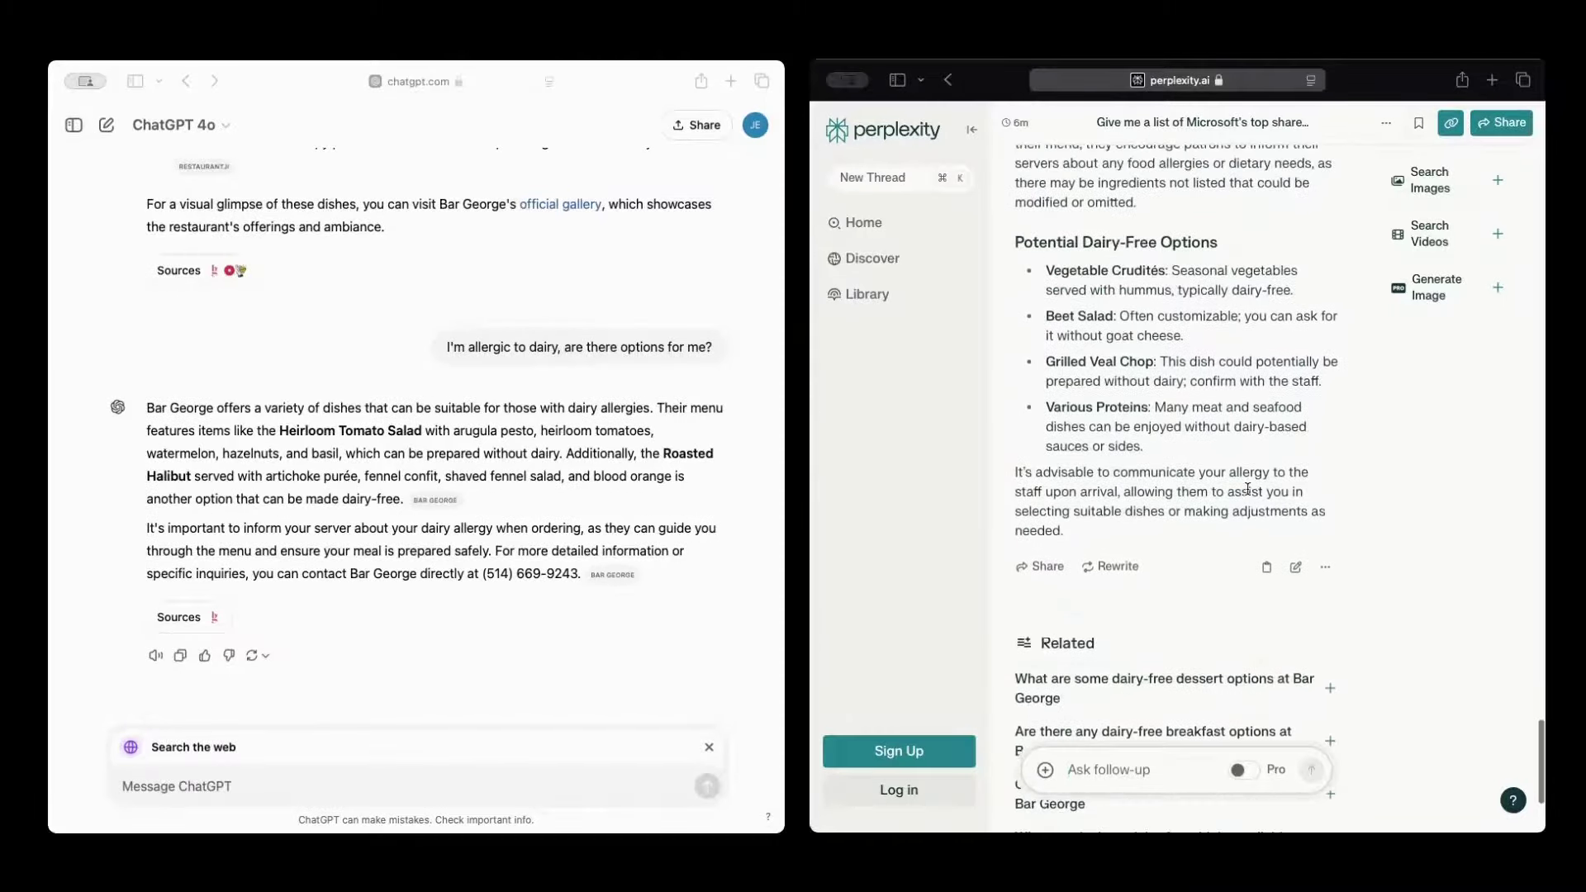
scroll(1248, 427, down, 5)
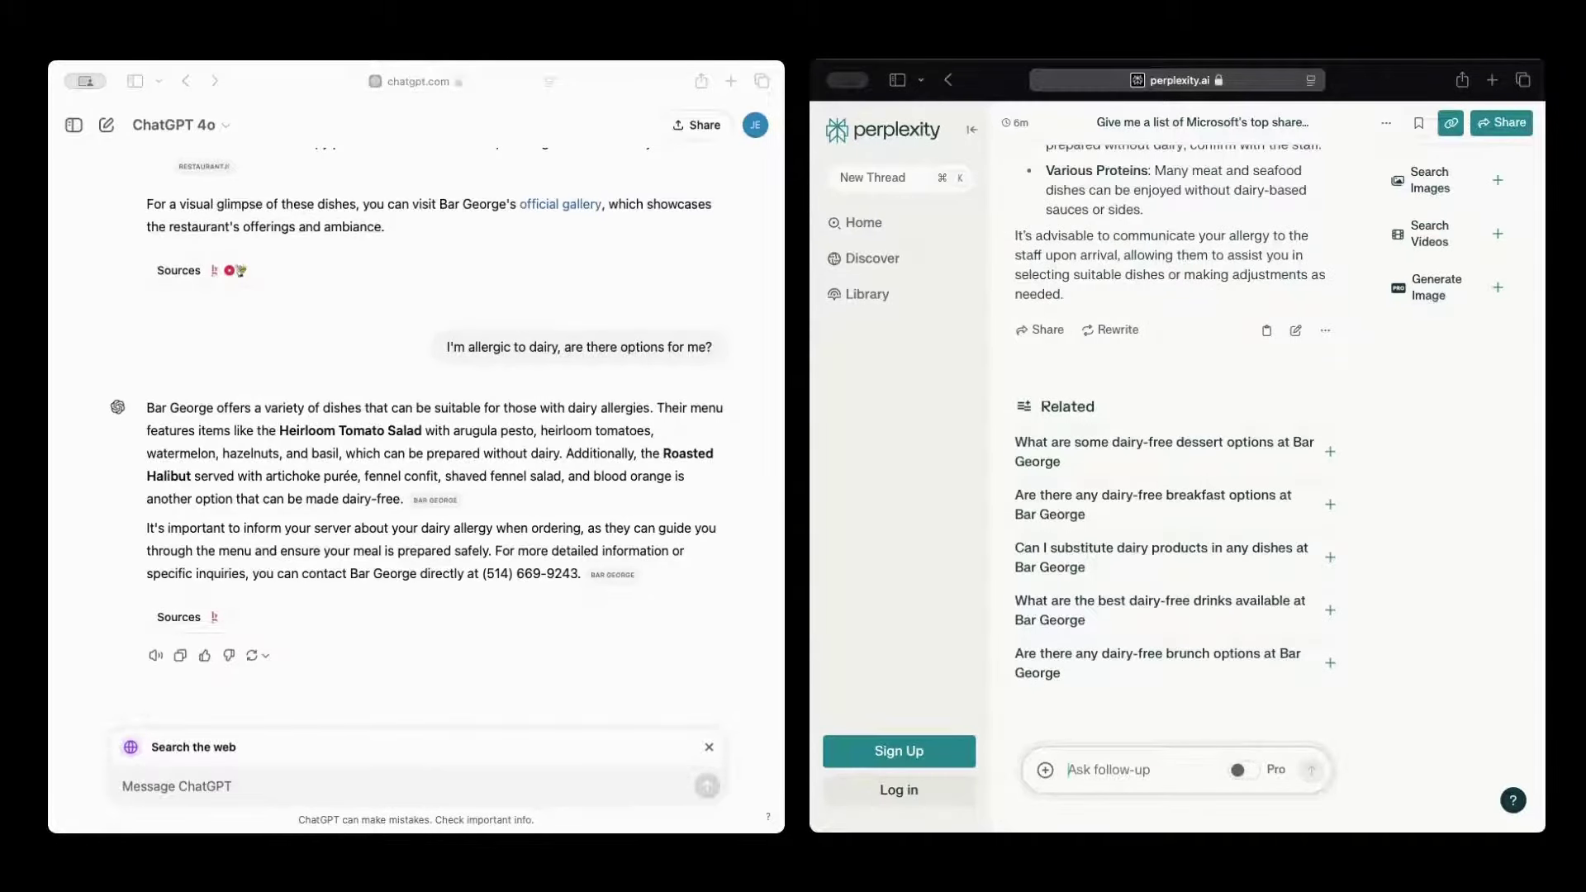
Write the prompt "What's the latest video about by Getting Started with Jeff on YouTube?" in the ChatGPT conversation and copy it
key(super+grave)
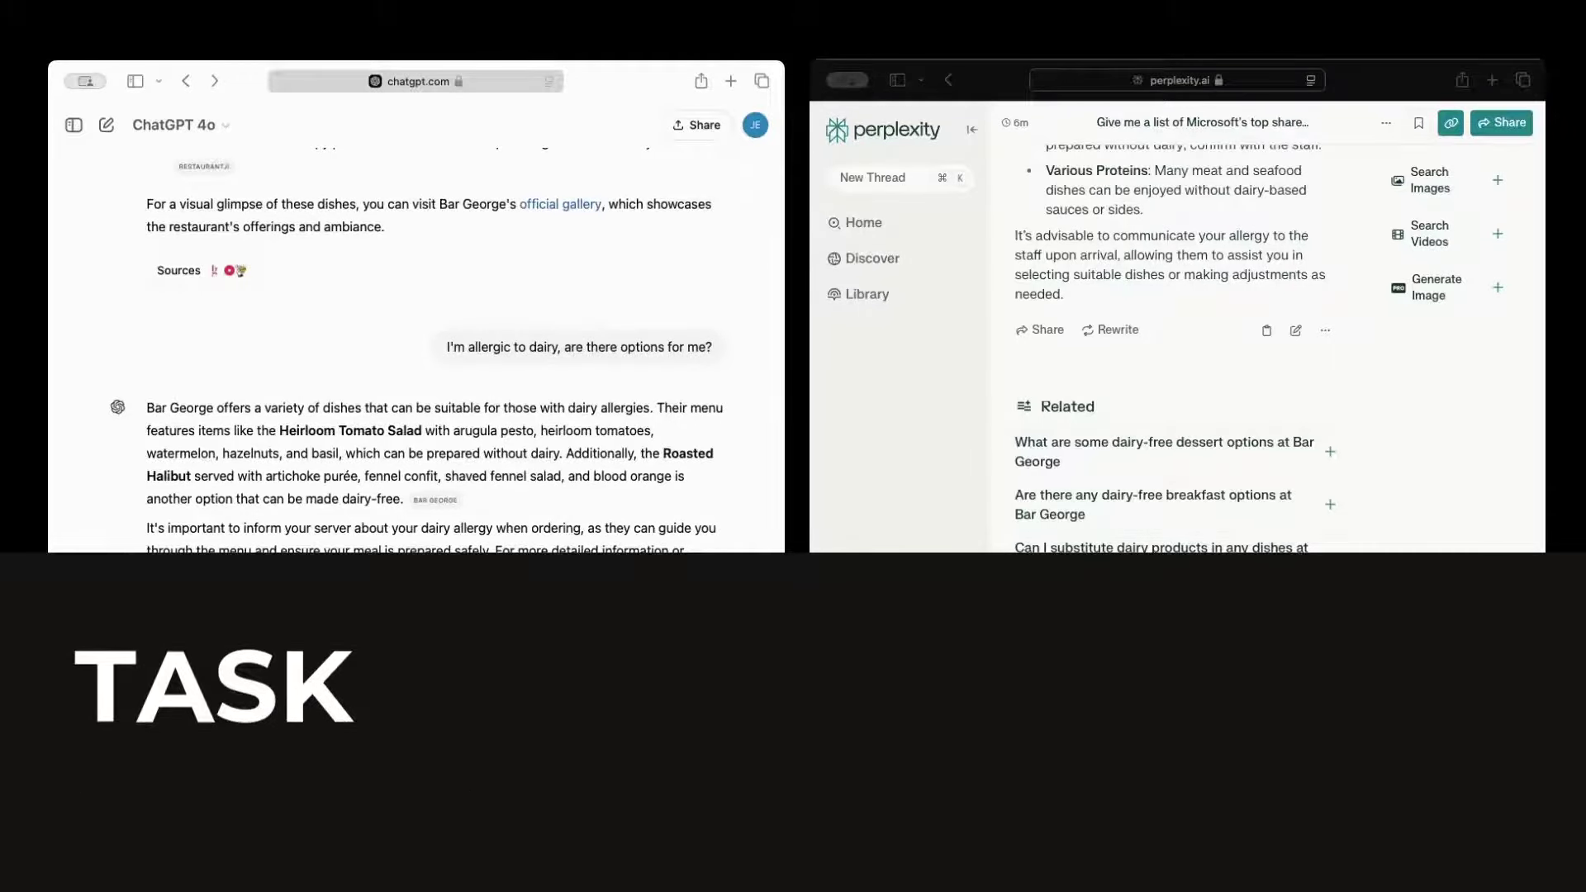
text(What's the latest v)
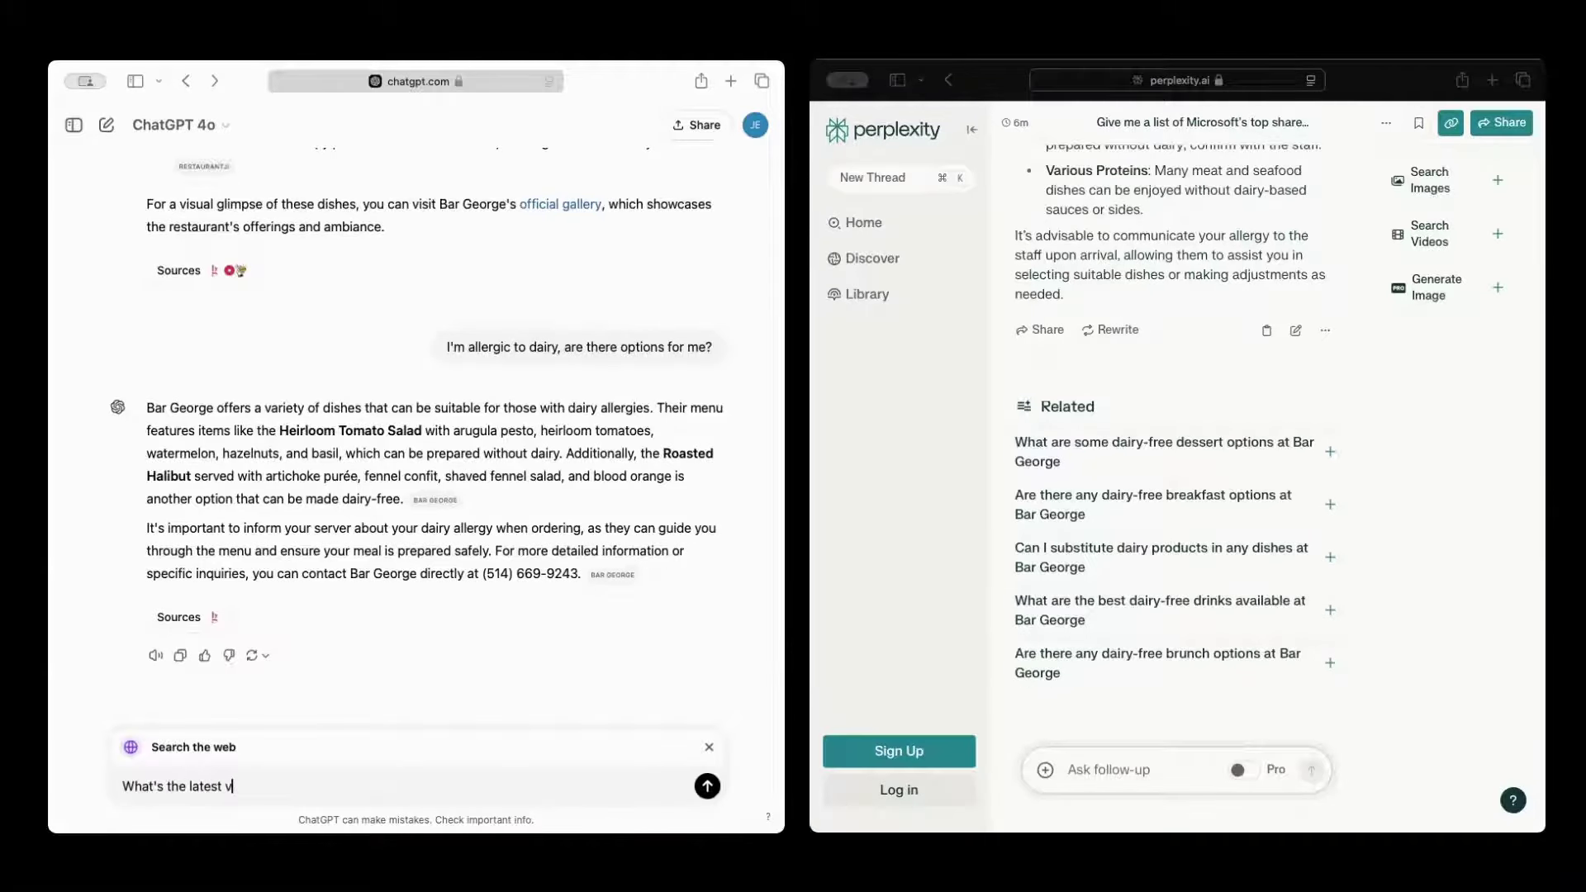
text(ideo by Getting Started with Jeff)
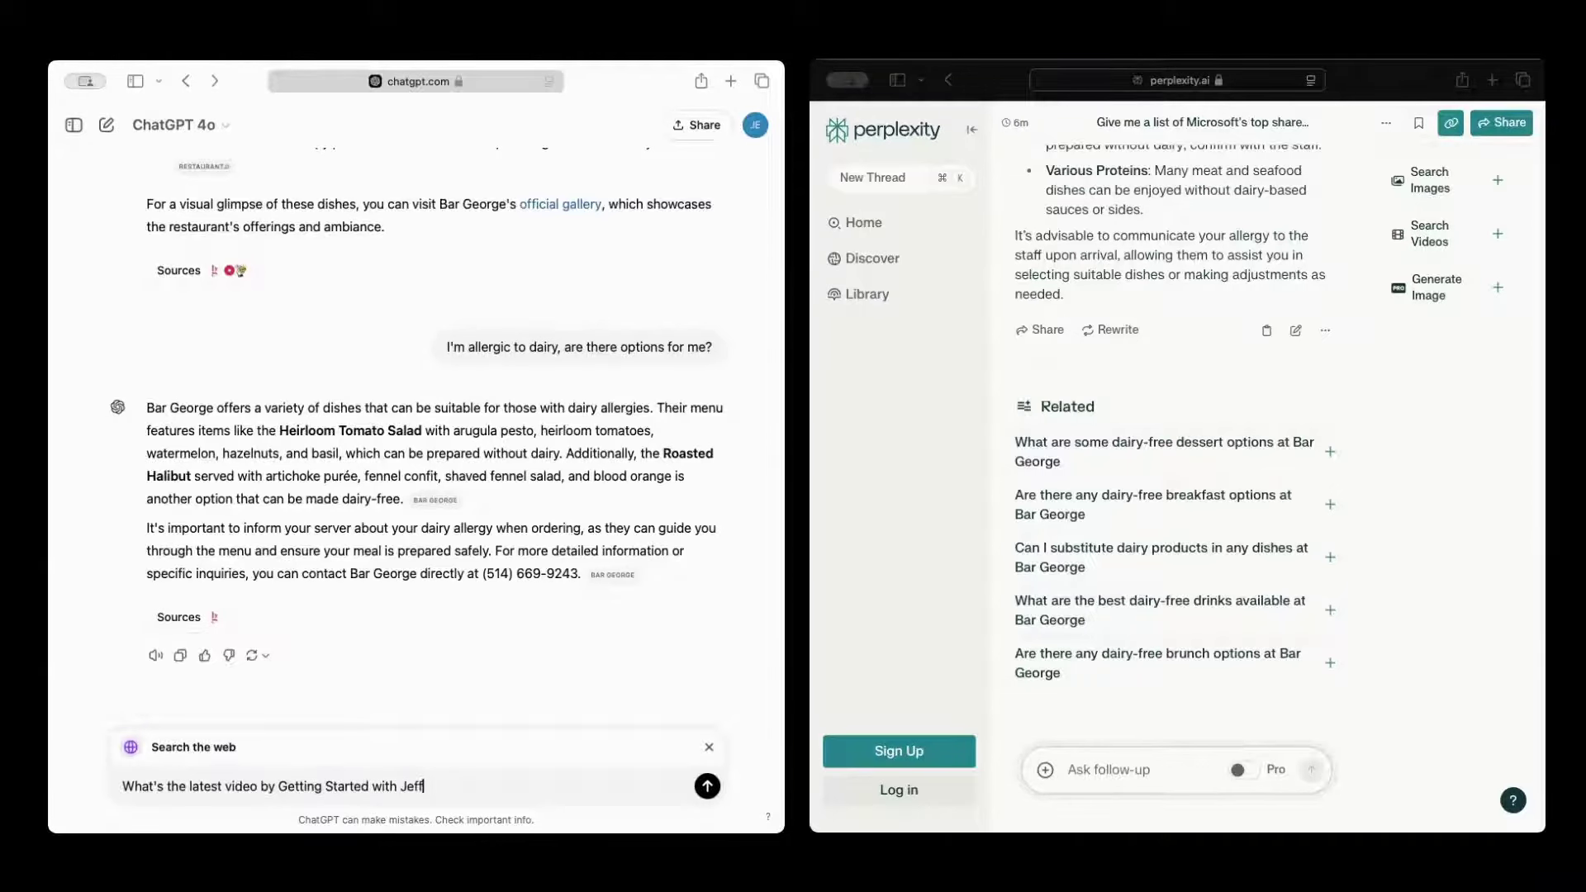
text( on YouTube)
text( abou)
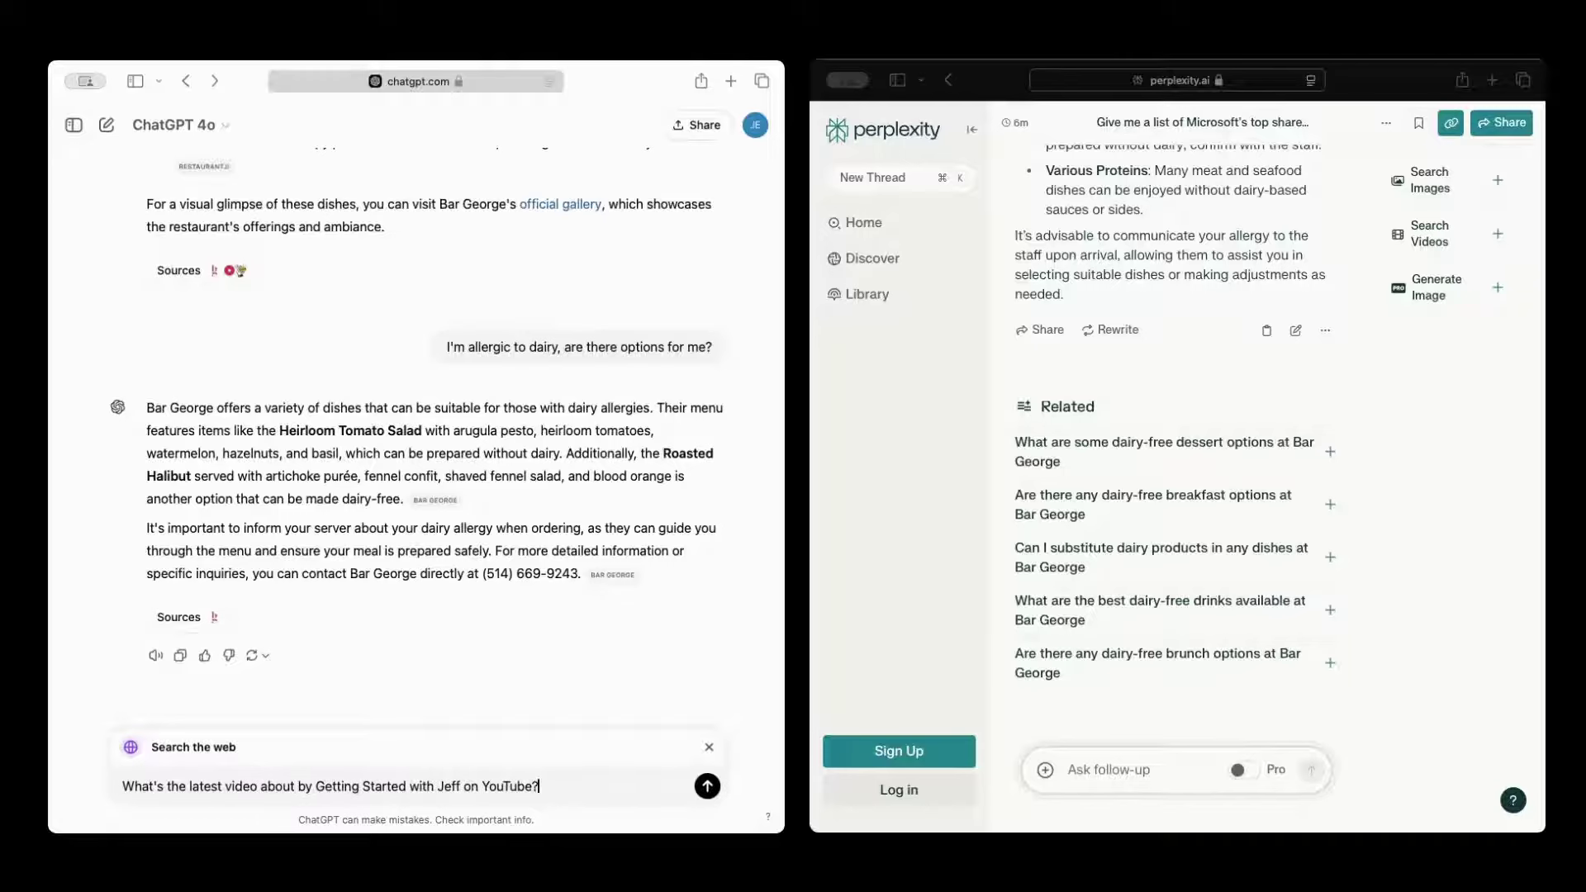
key(super+a)
key(super+c)
Submit the copied latest-video question as a Perplexity follow-up and send the same waiting prompt in ChatGPT
click(1087, 766)
key(super+v)
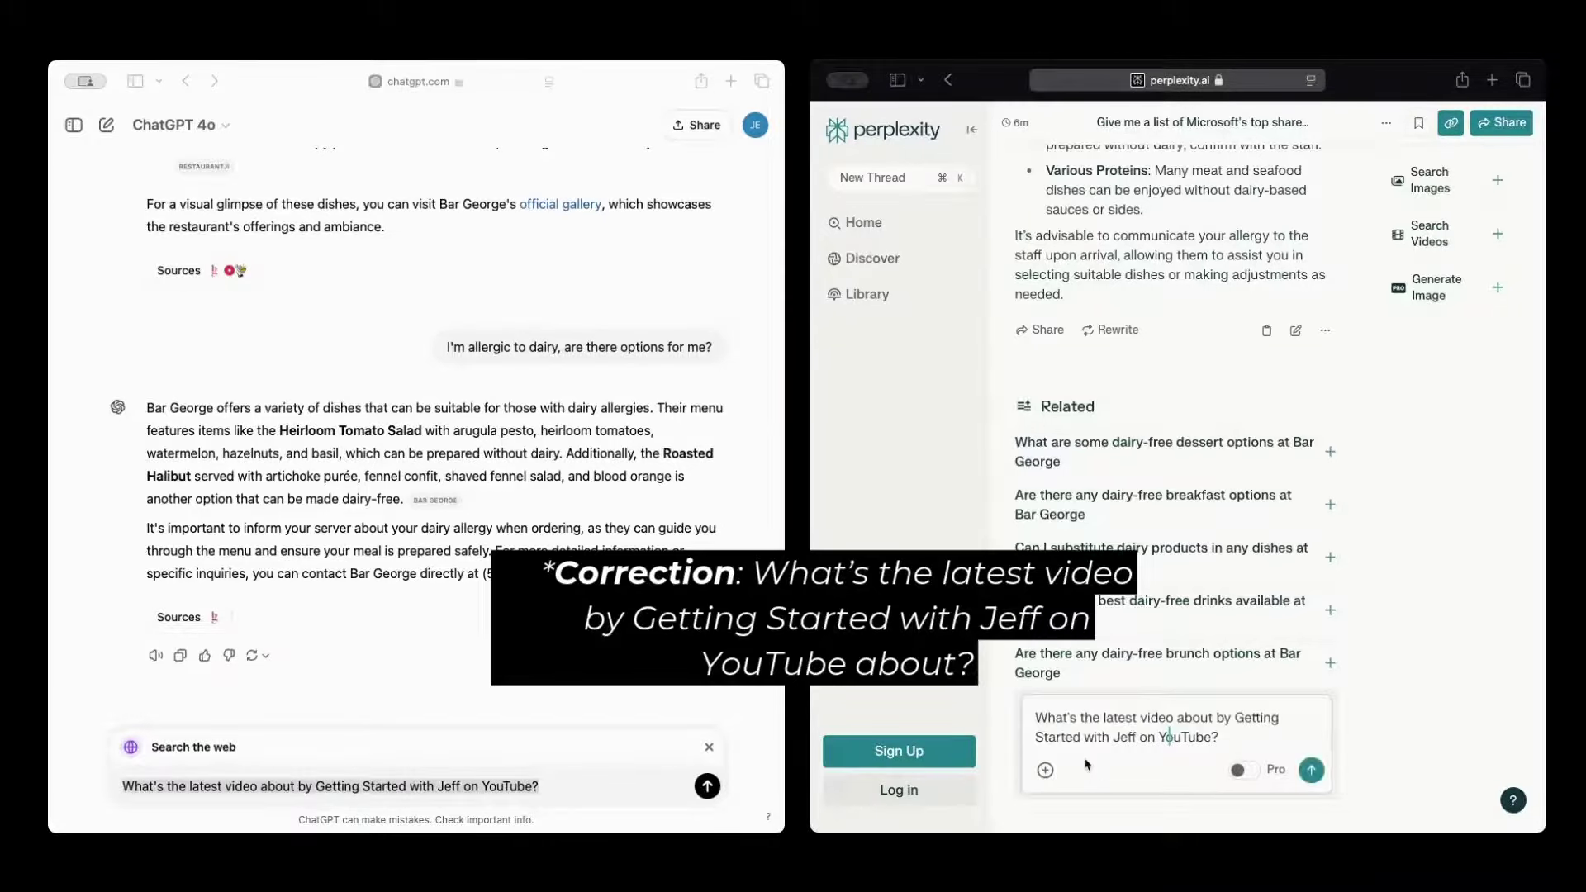
key(Return)
key(super+grave)
key(Return)
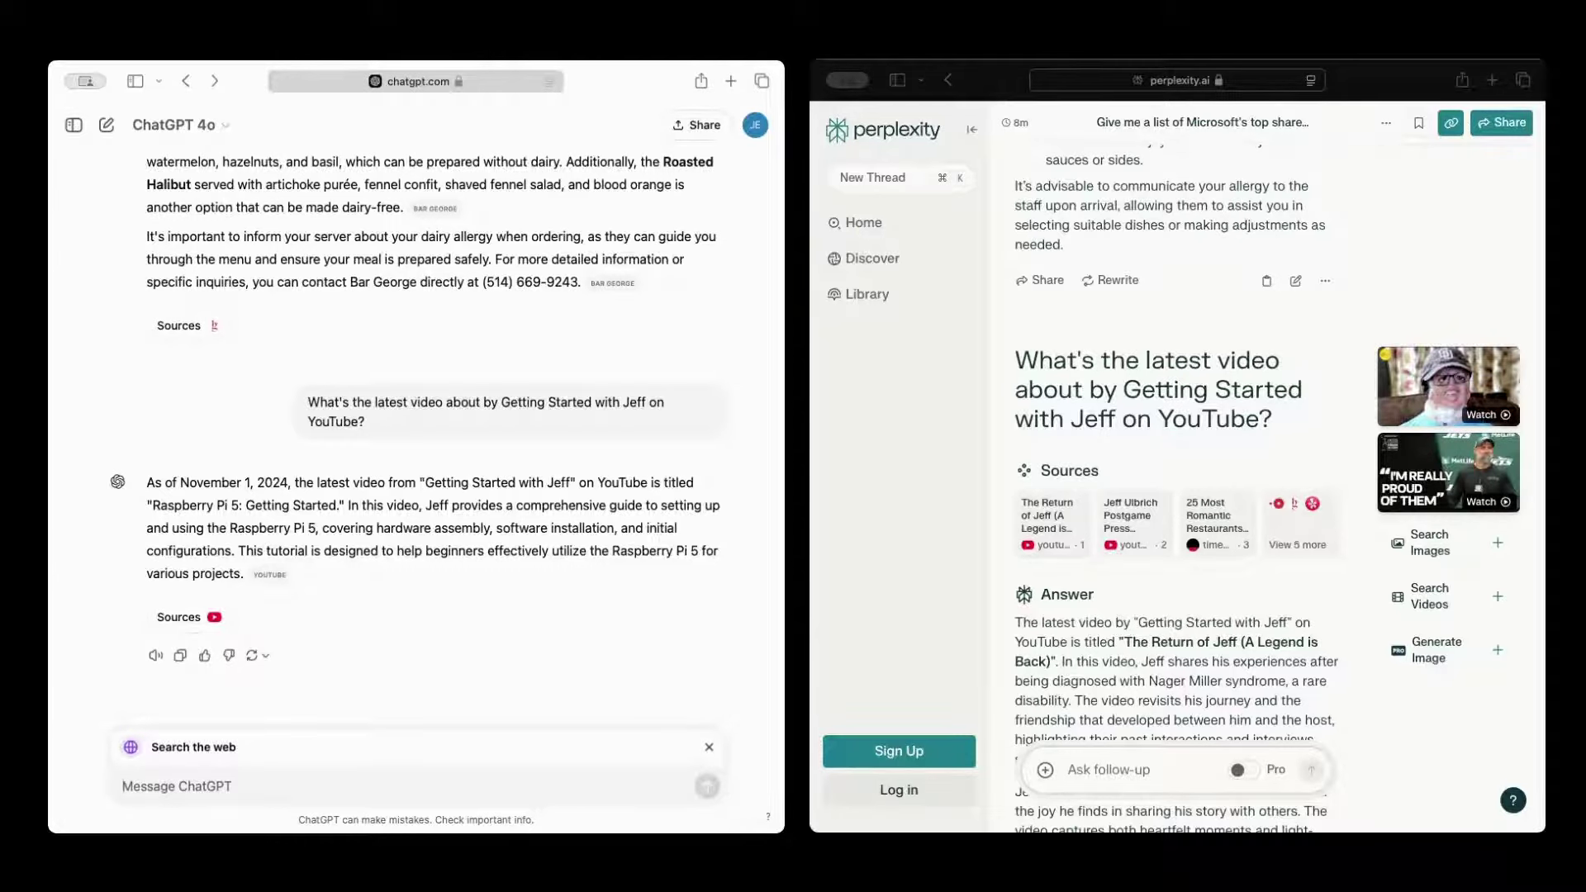
Compare the video titles given by ChatGPT and Perplexity, highlighting each, and review the rest of Perplexity's answer and related questions
drag(337, 505, 154, 505)
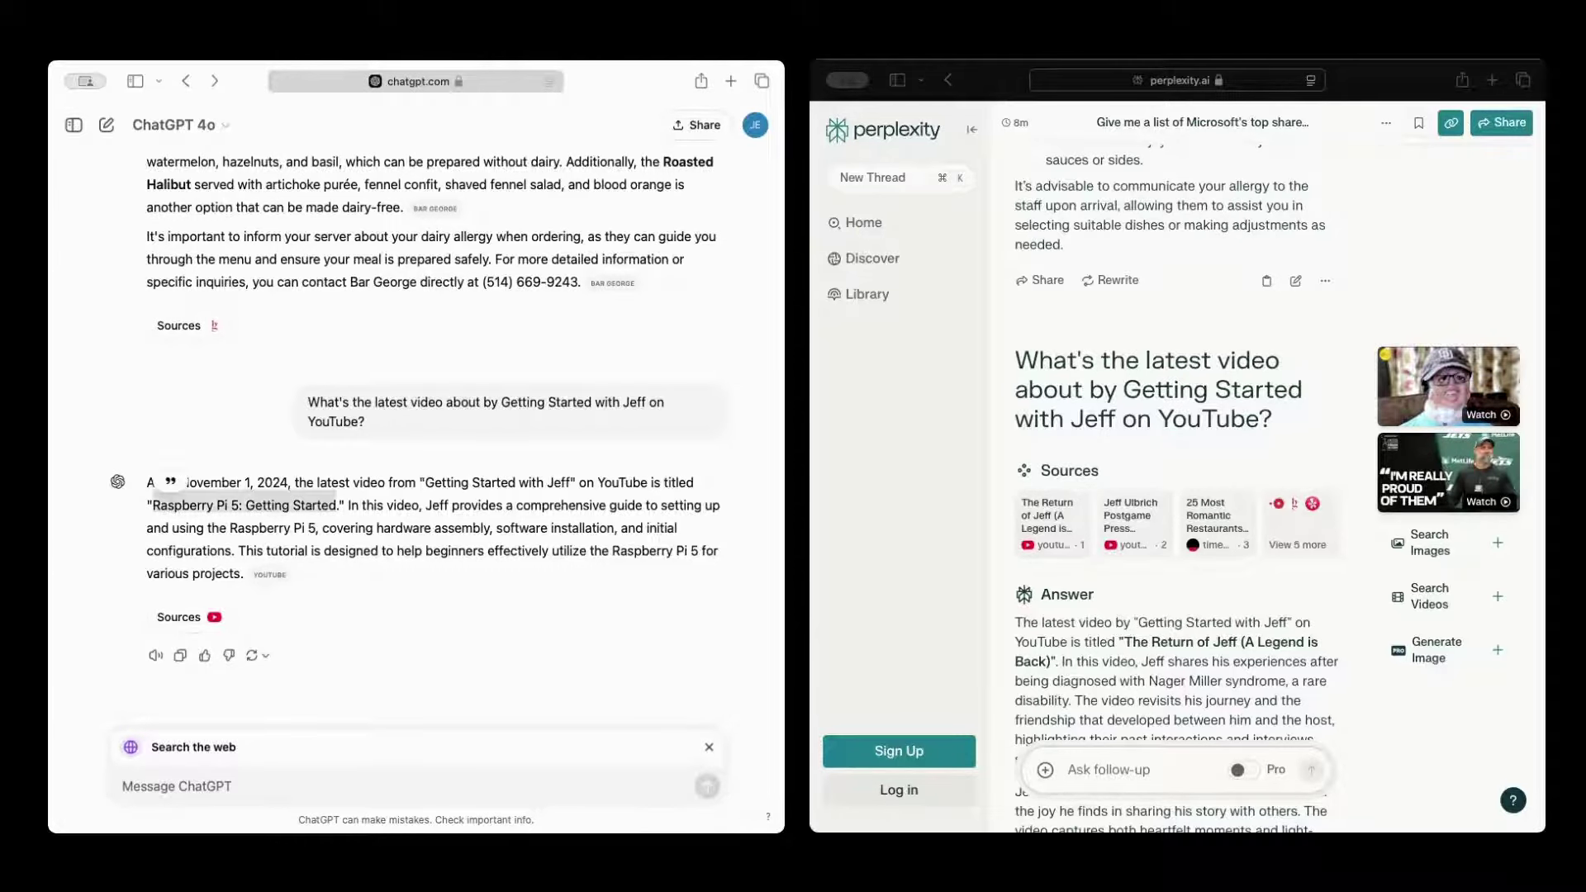
scroll(1123, 601, down, 1)
drag(1123, 600, 1303, 596)
scroll(1282, 593, down, 2)
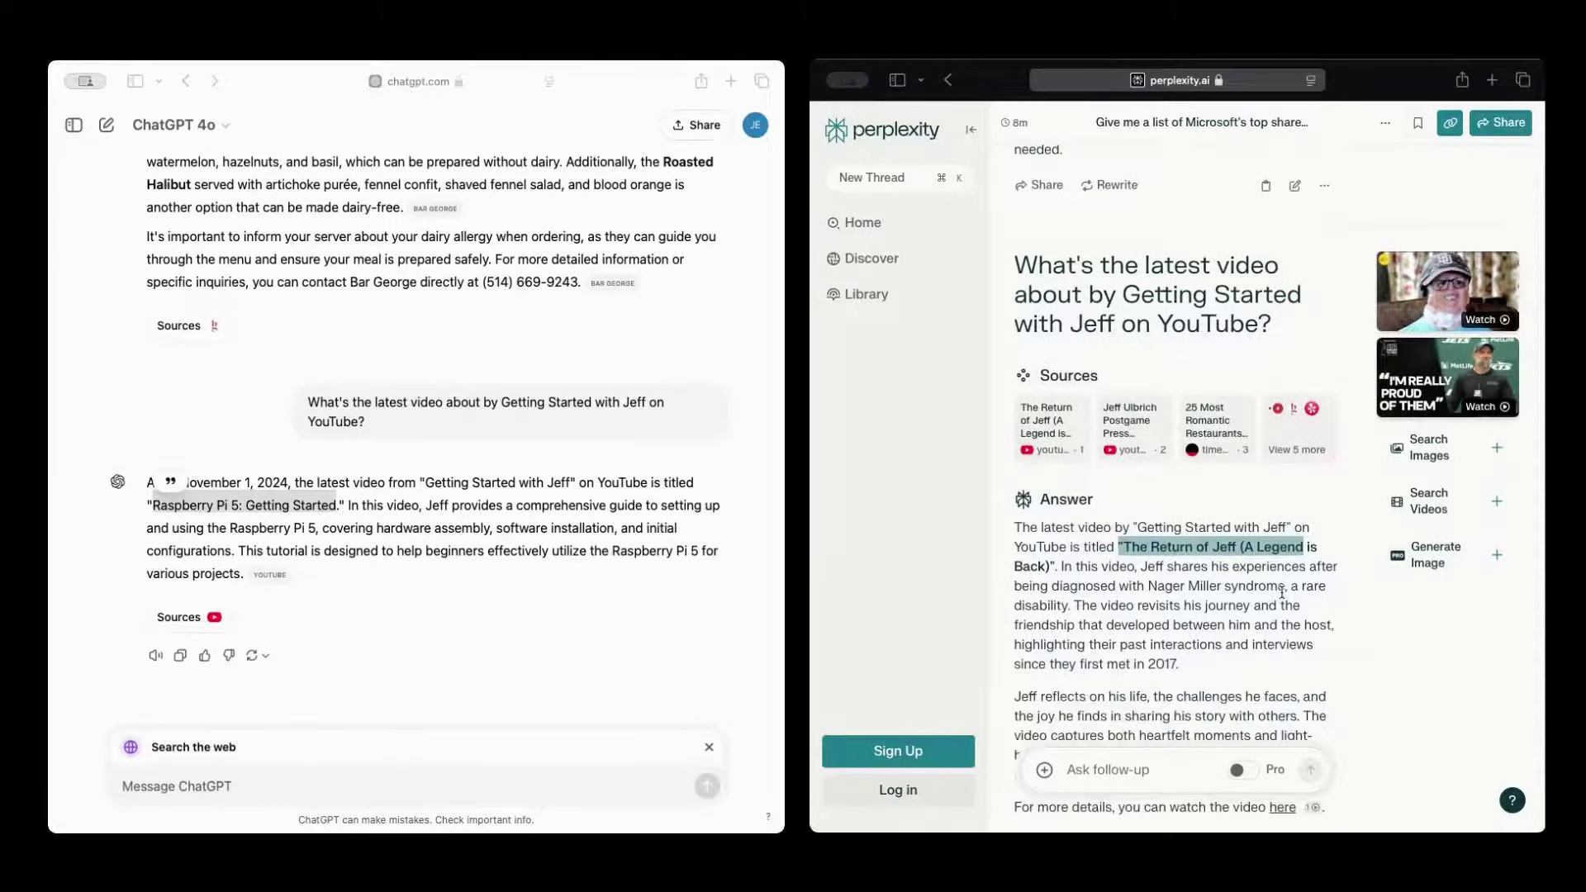
scroll(1282, 592, down, 8)
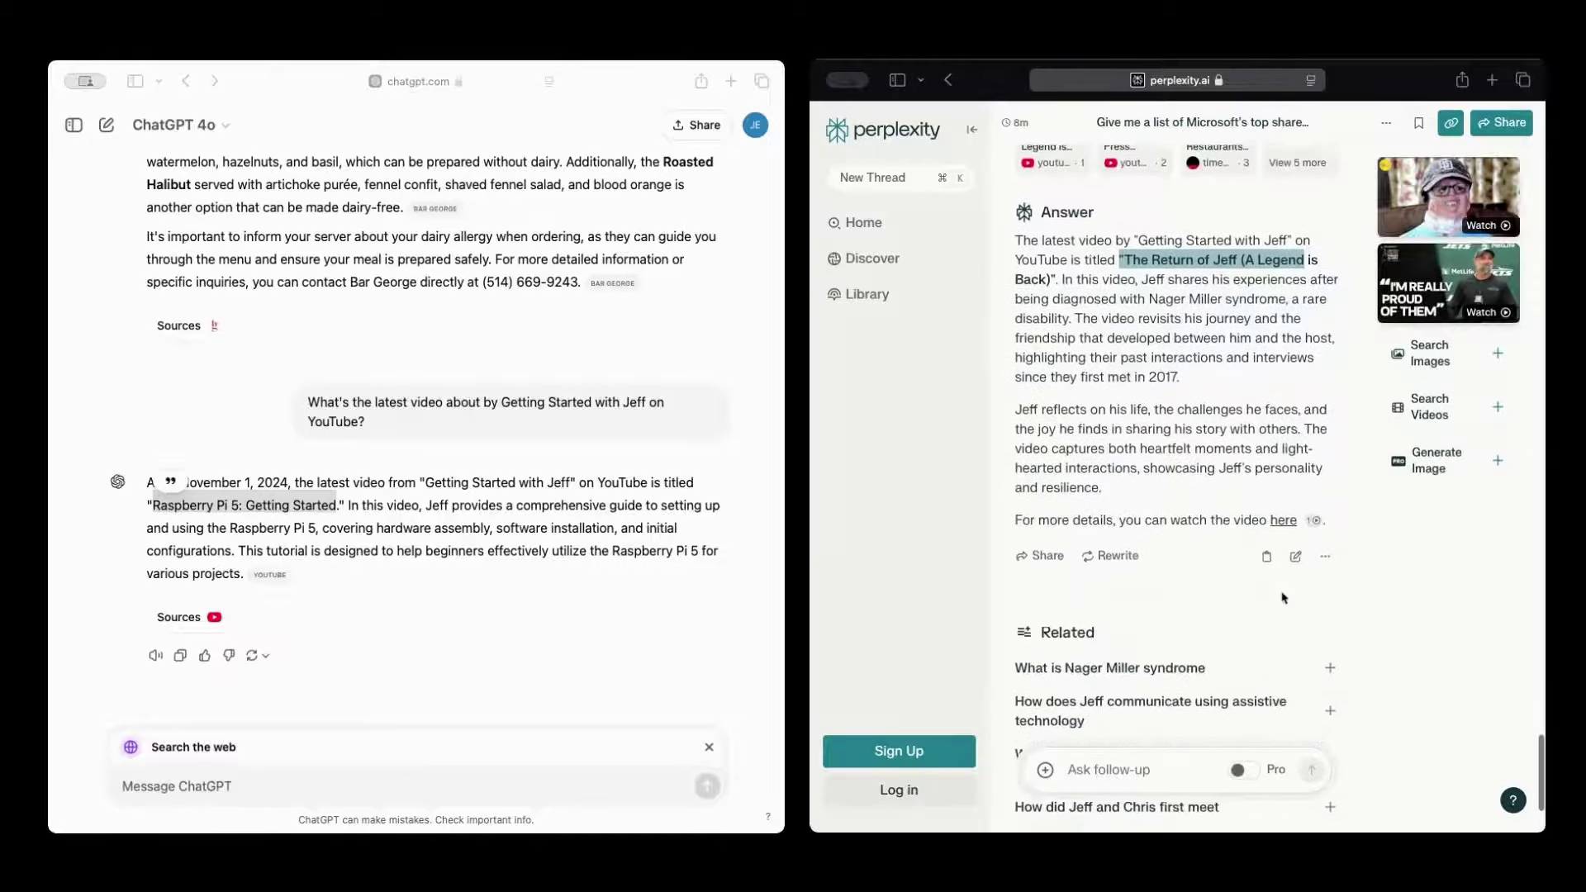
scroll(1282, 597, down, 2)
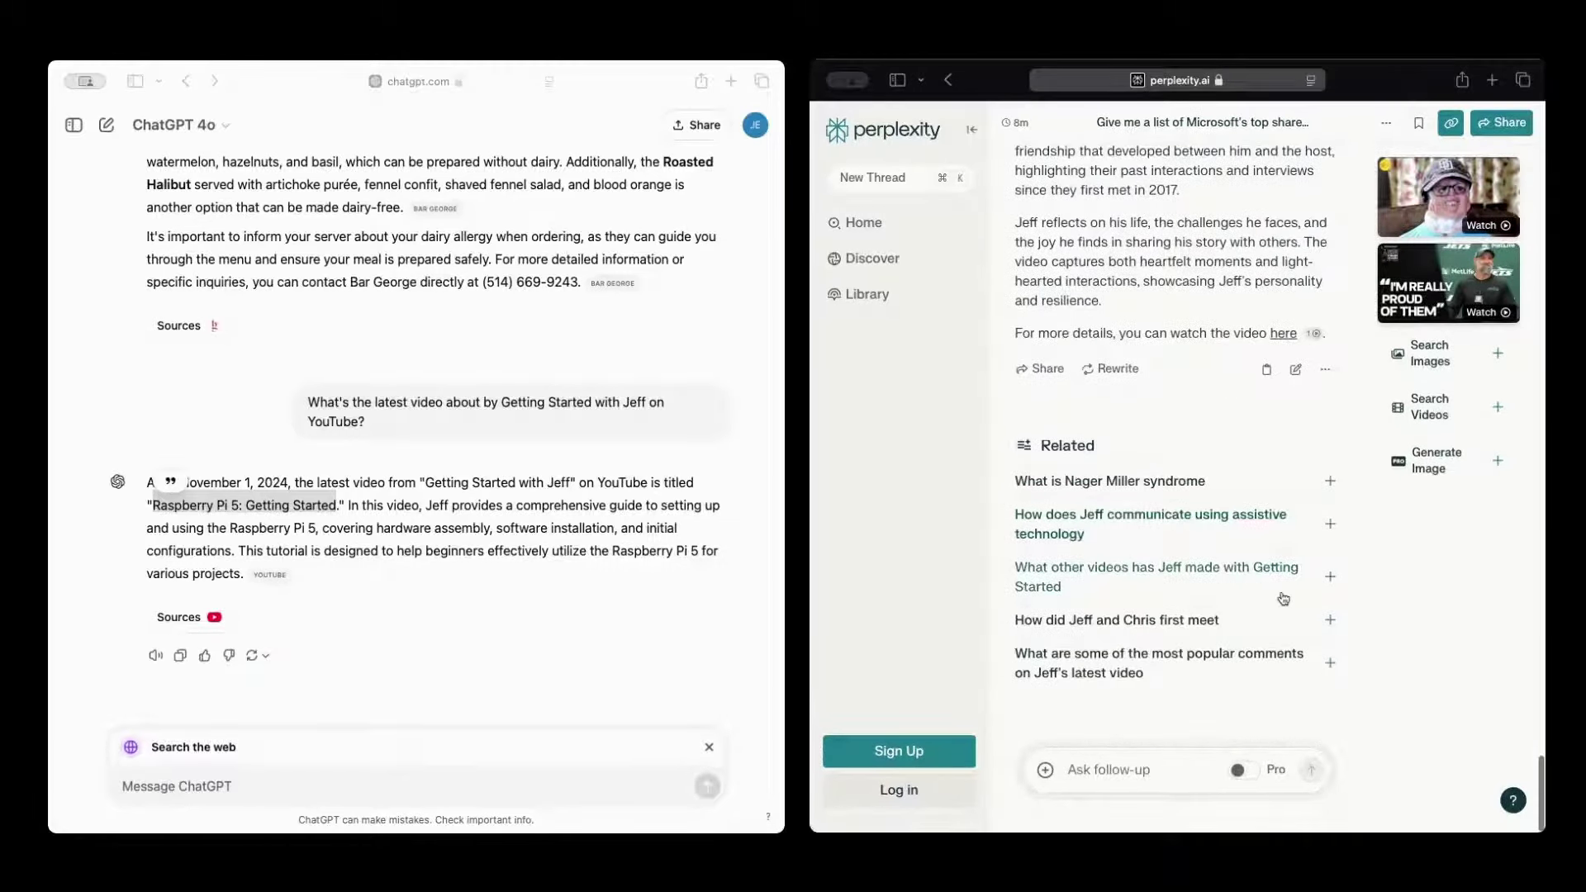
scroll(1283, 597, up, 1)
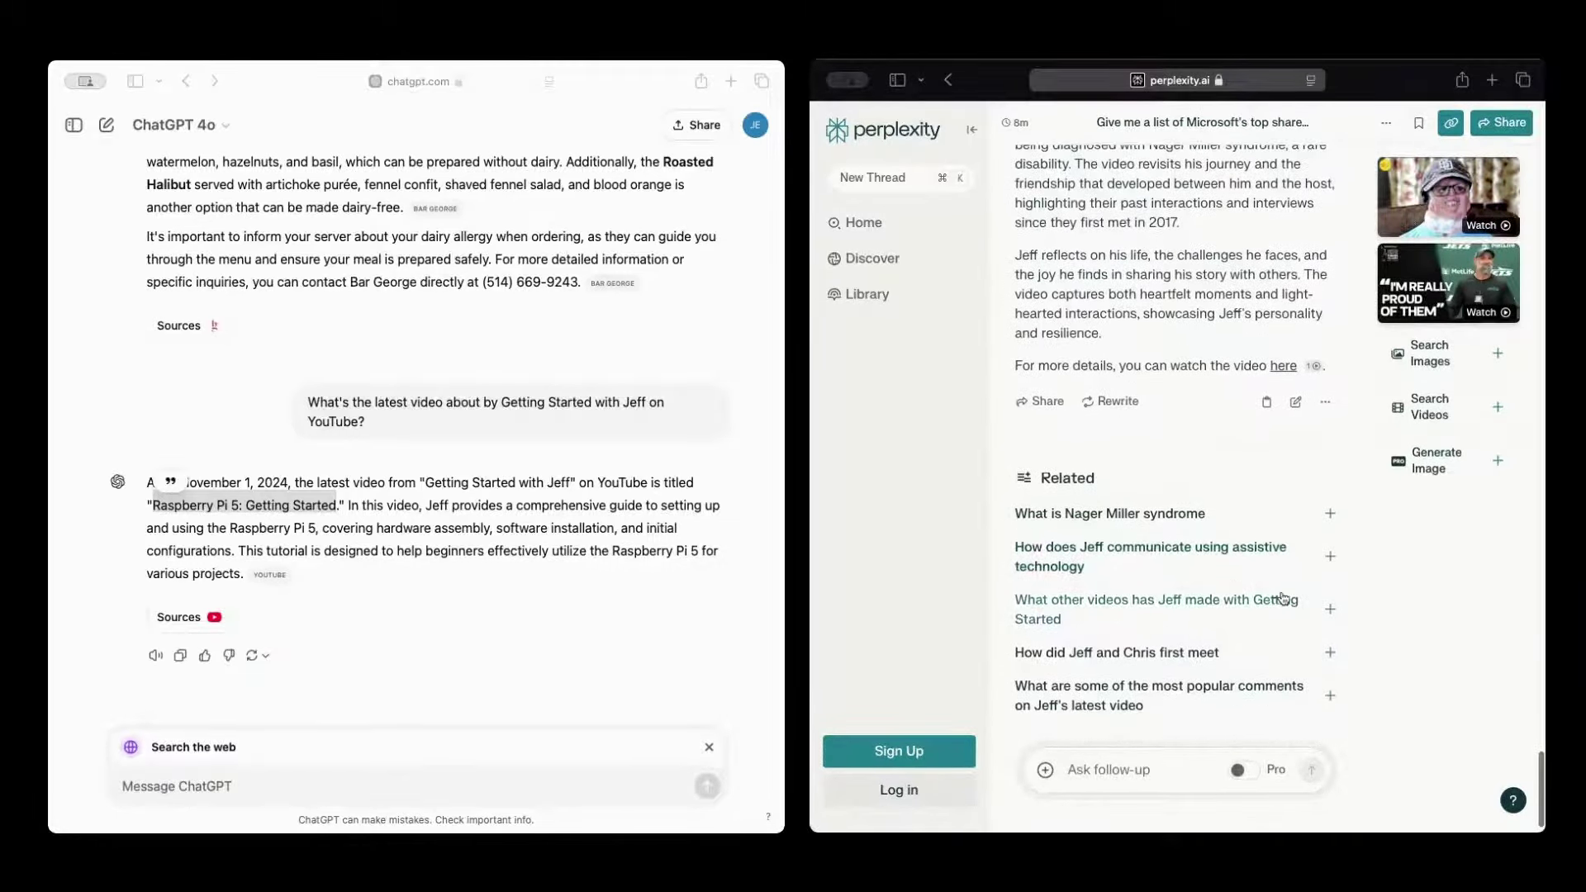
scroll(1282, 597, down, 2)
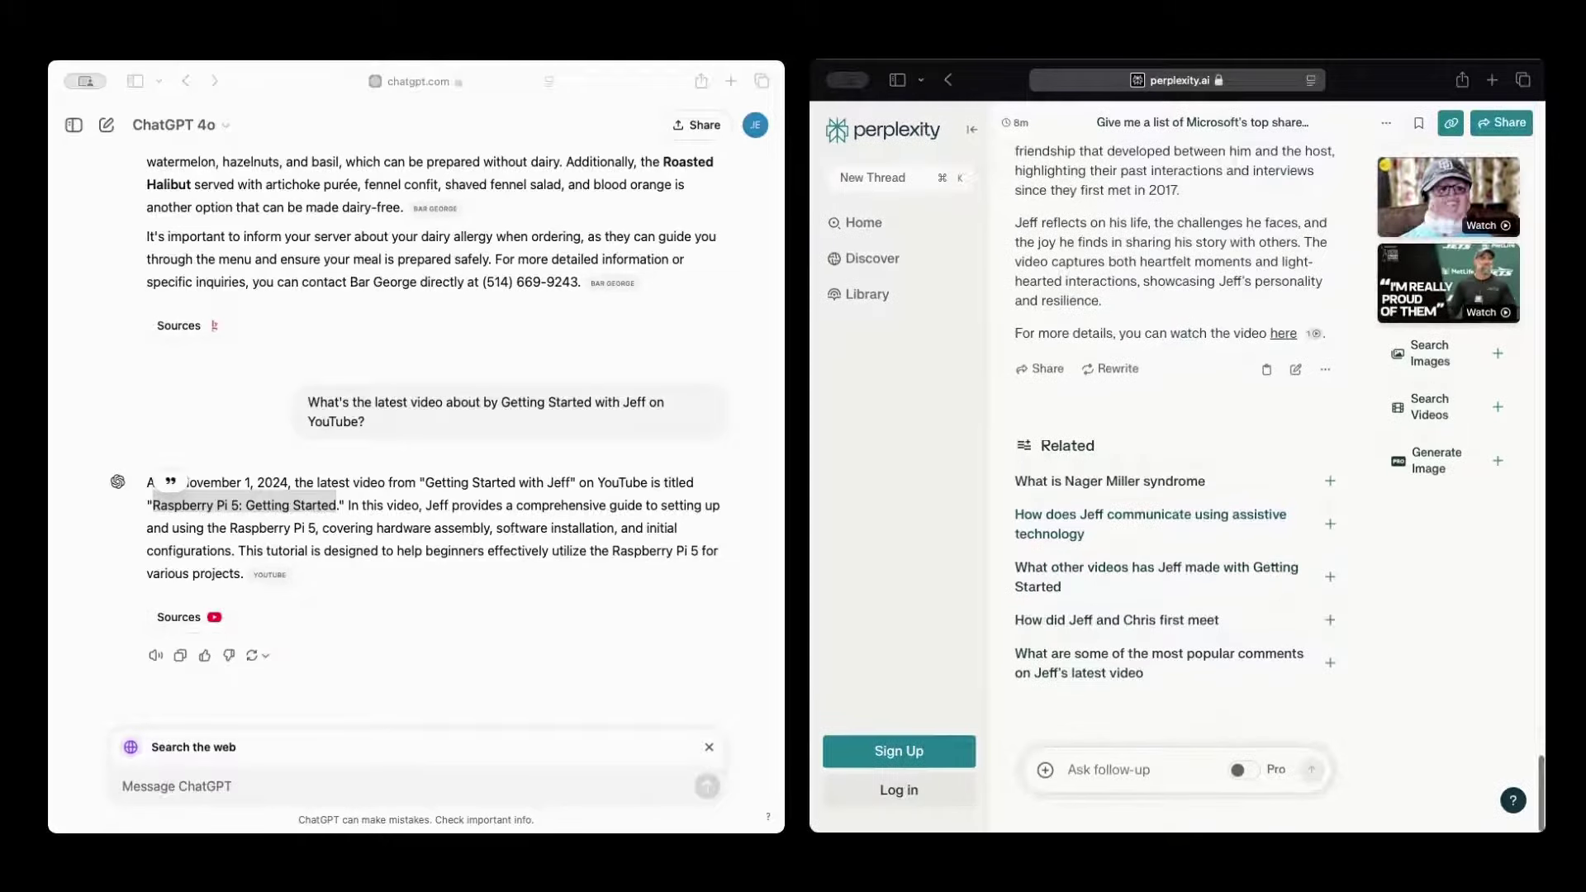
click(124, 785)
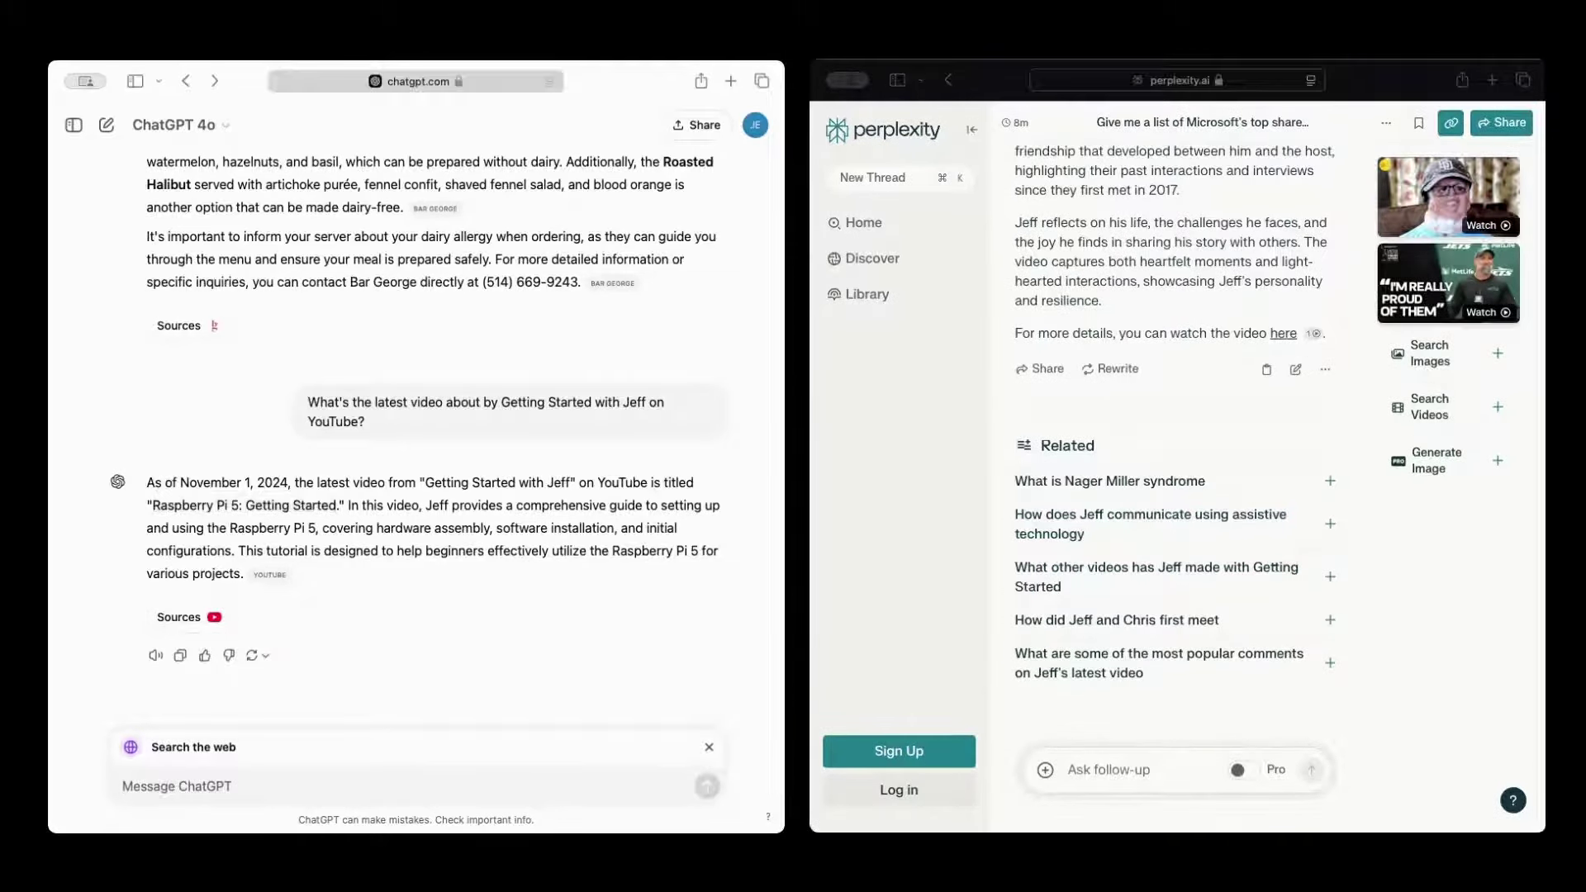
text(What is the latest v)
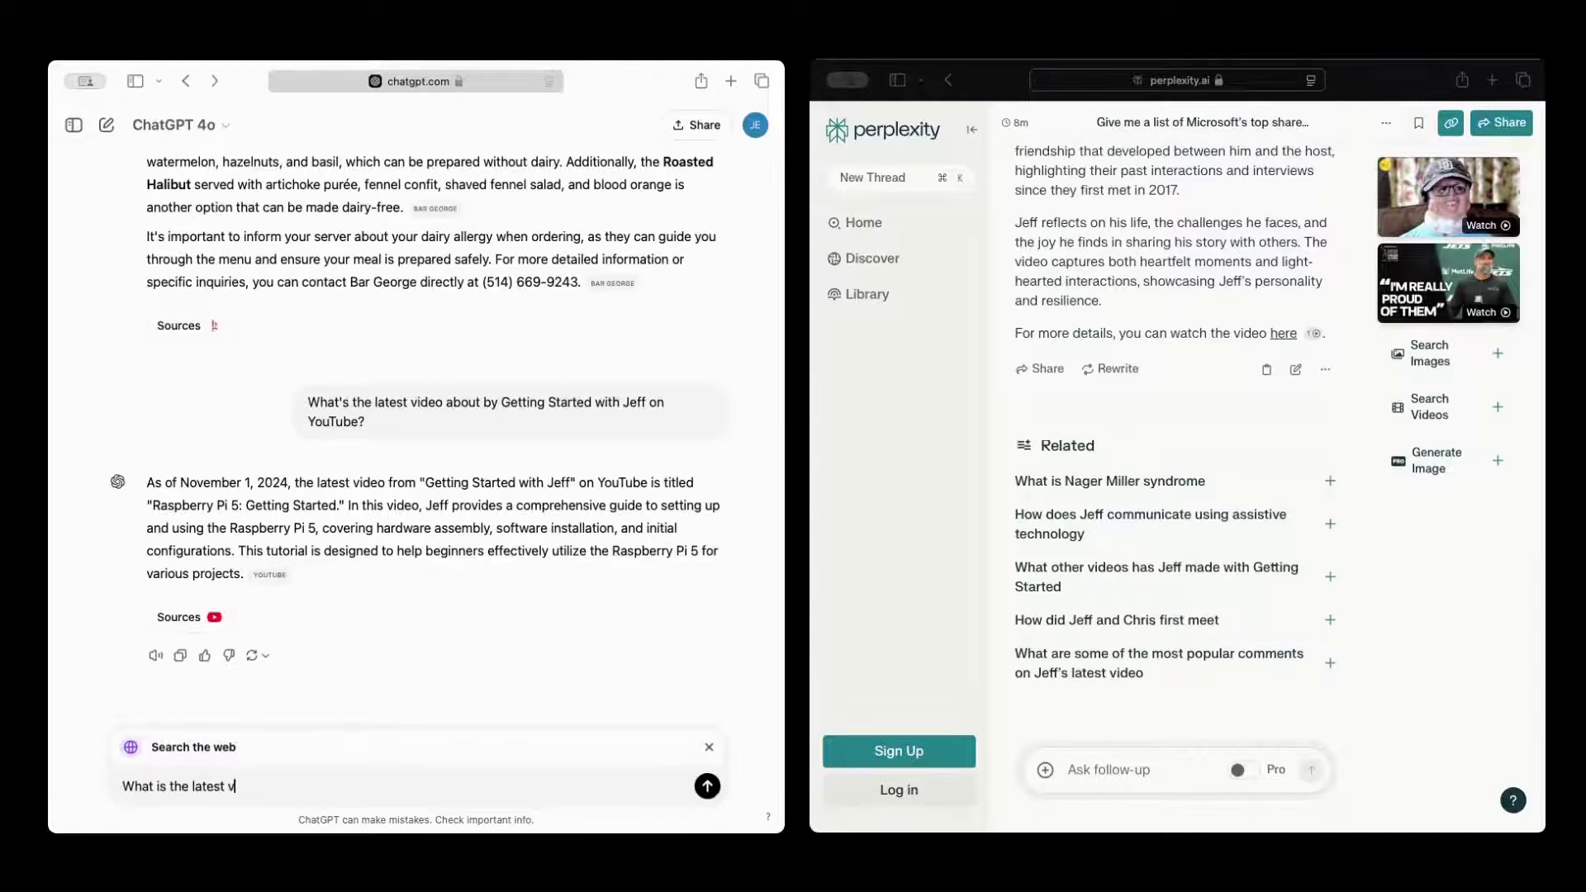
text(ideo by Getting Started with Jeff )
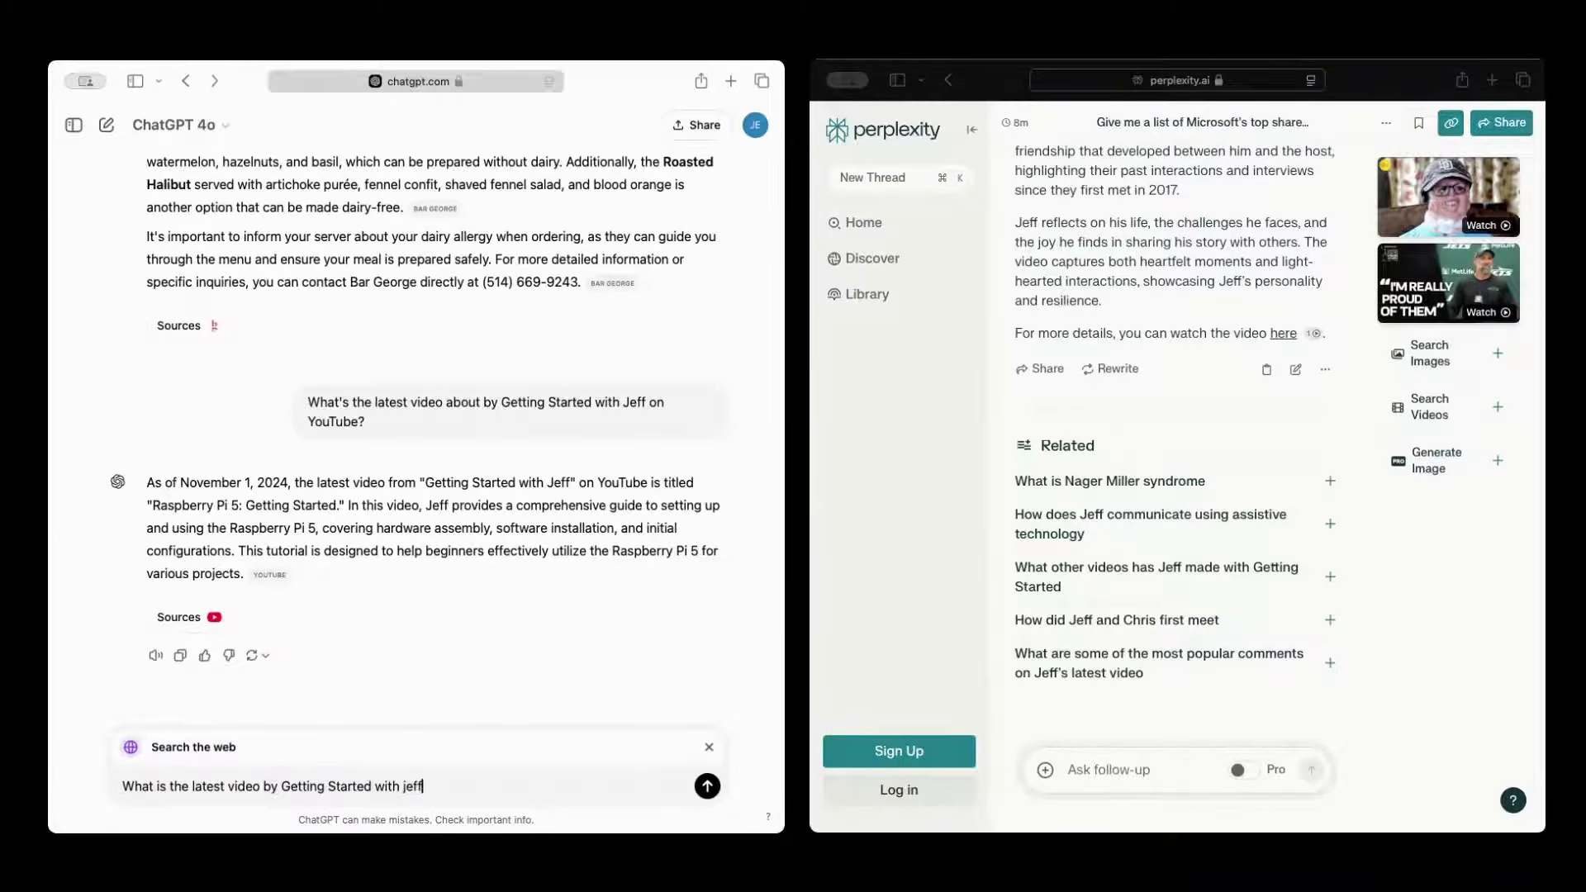
text((https://www.youtube.com/@gswitha)
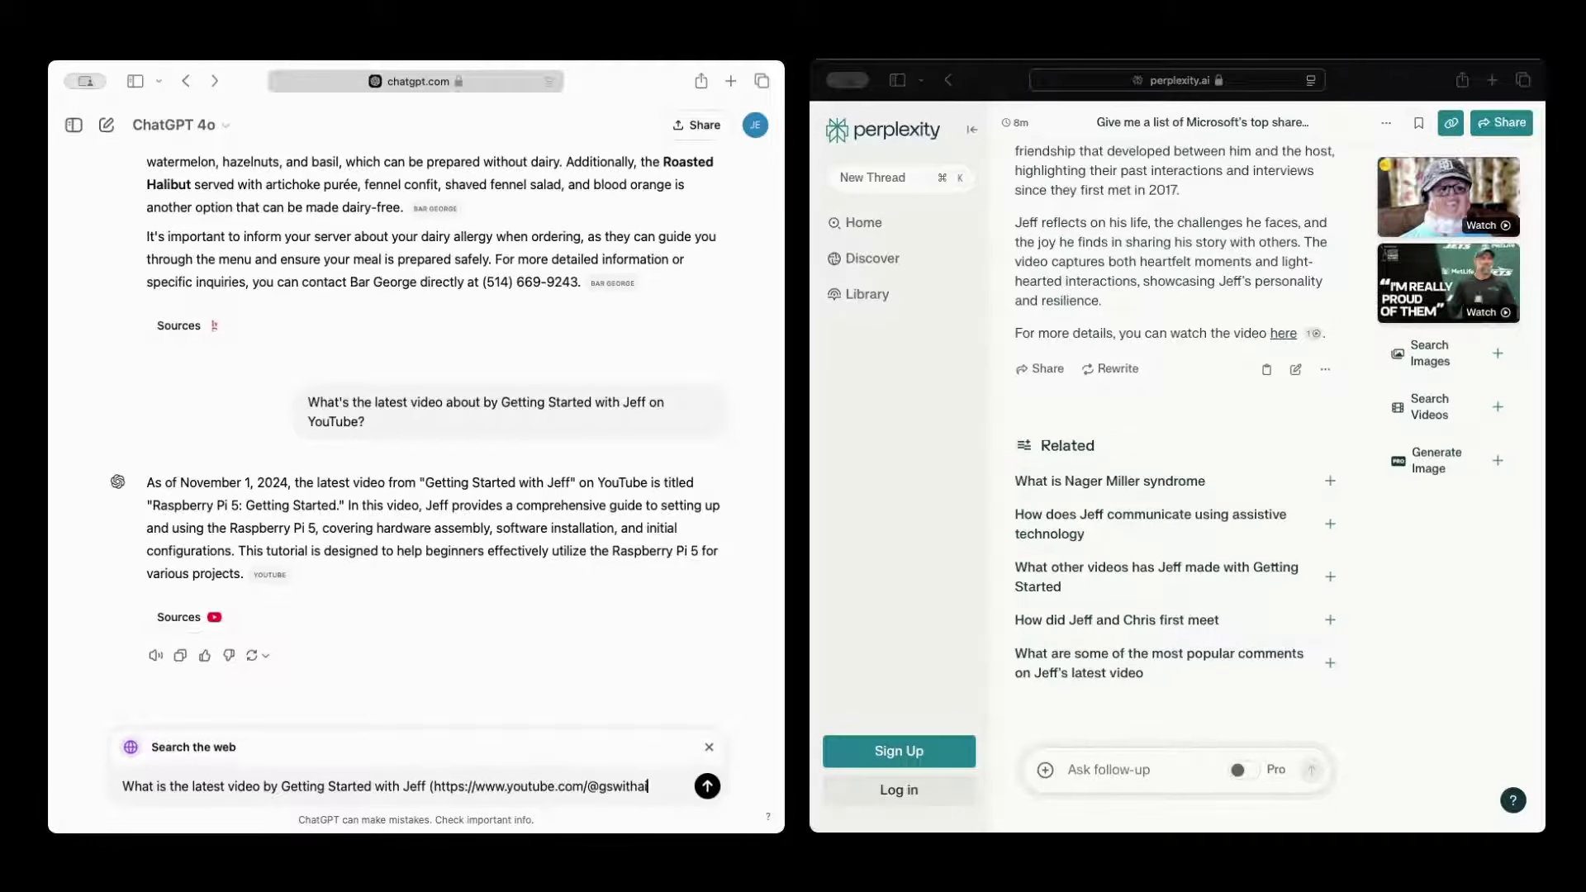
text(i))
key(super+a)
key(super+c)
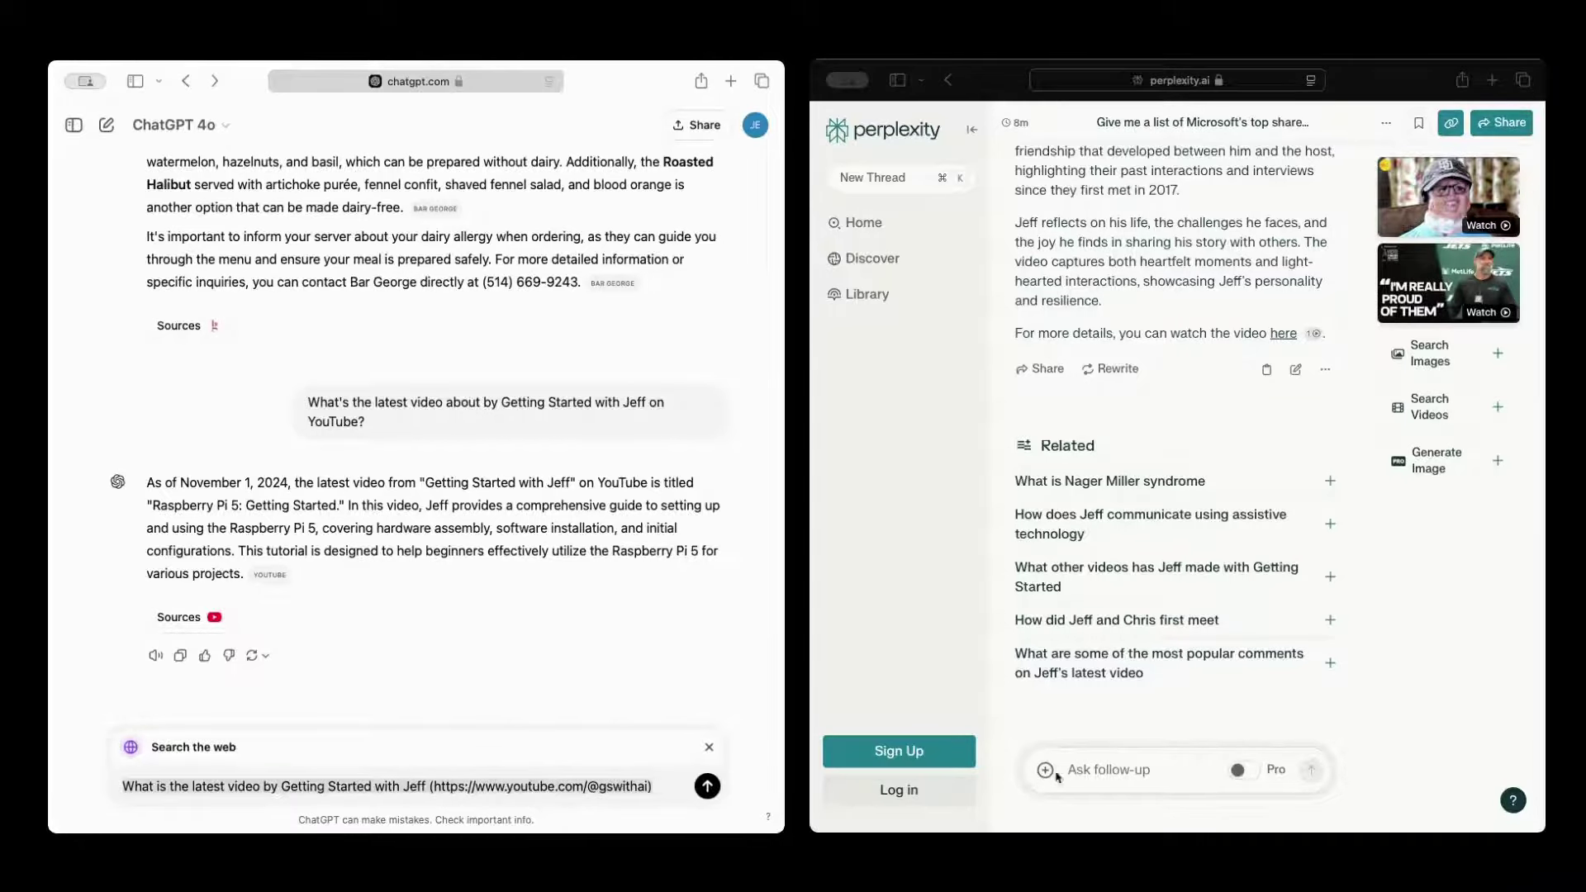
Submit the copied question with the channel link as a Perplexity follow-up and send it in ChatGPT too
click(1061, 779)
key(super+v)
key(Return)
click(707, 786)
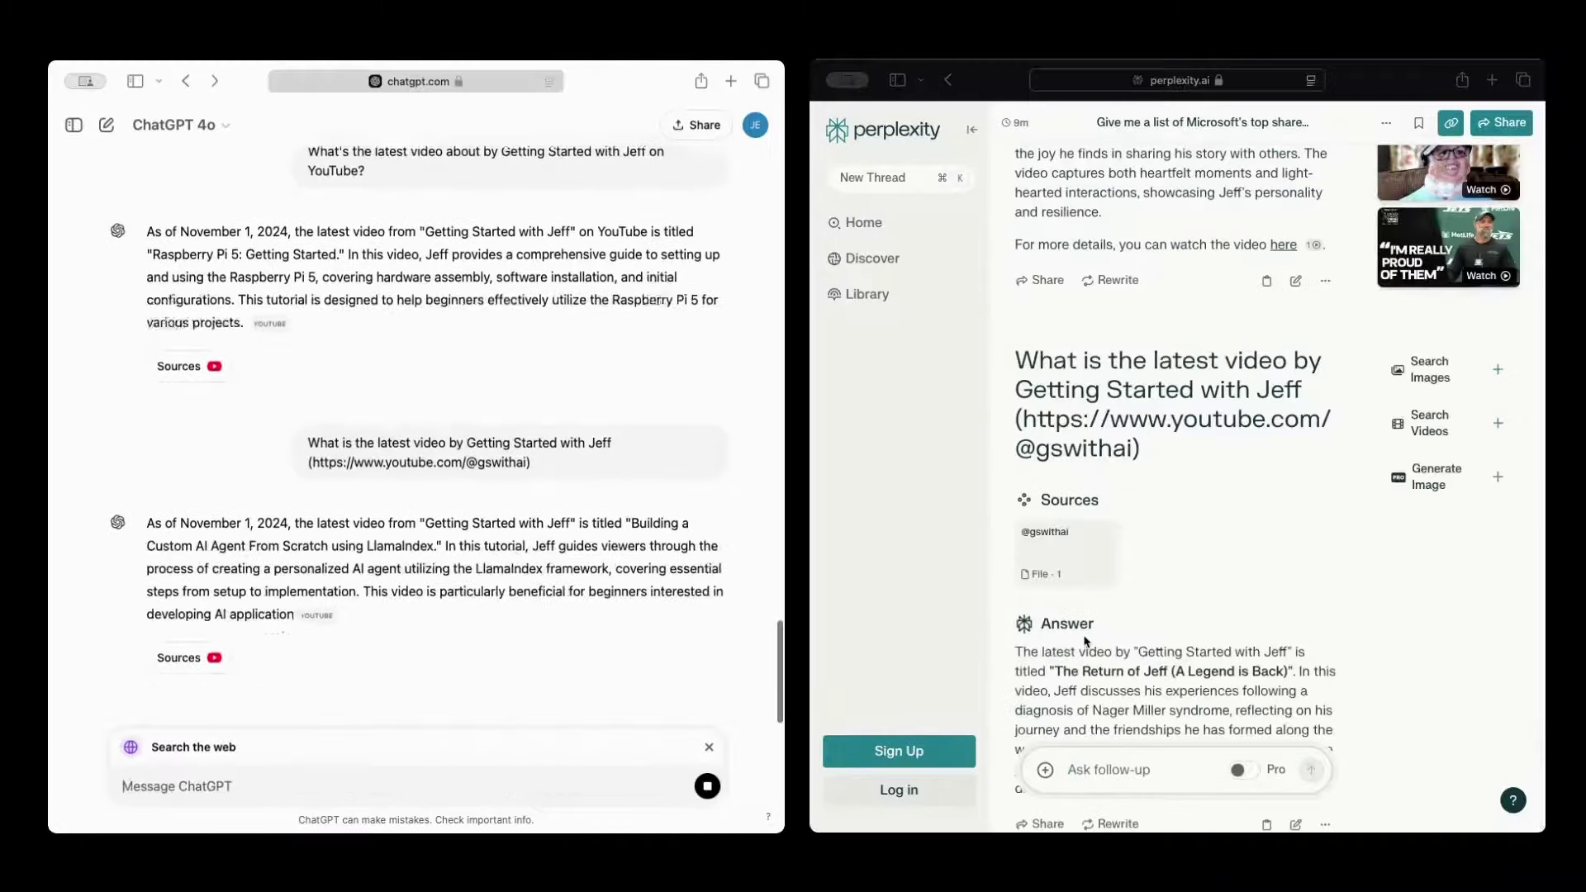
Check Perplexity's source for the channel-link question and highlight the video title in each assistant's new answer for comparison
drag(1285, 557, 1066, 554)
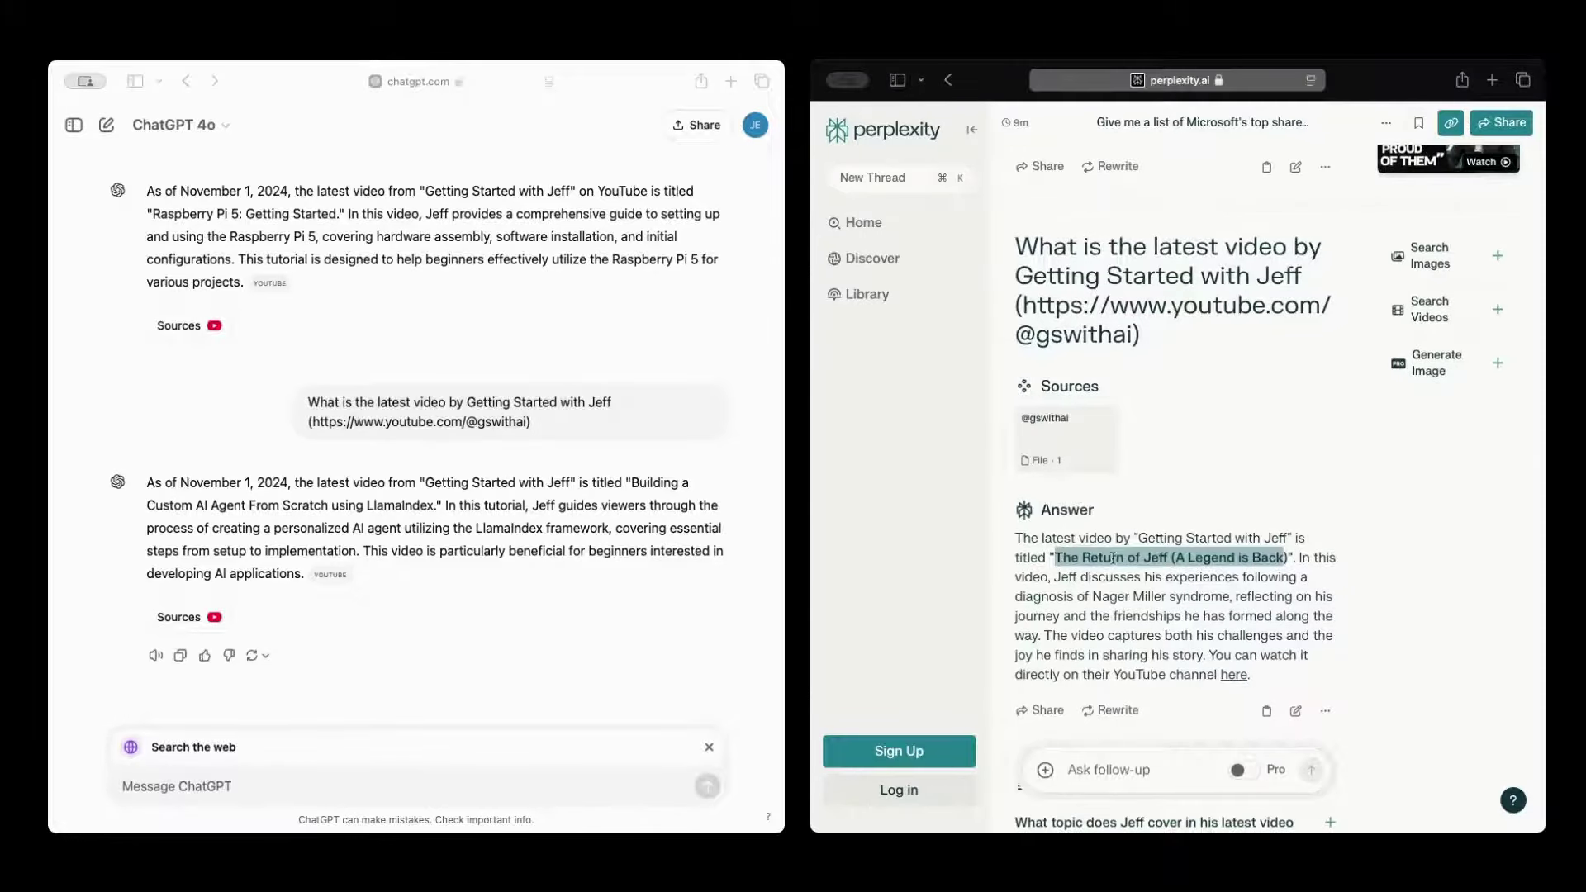
scroll(1041, 537, up, 2)
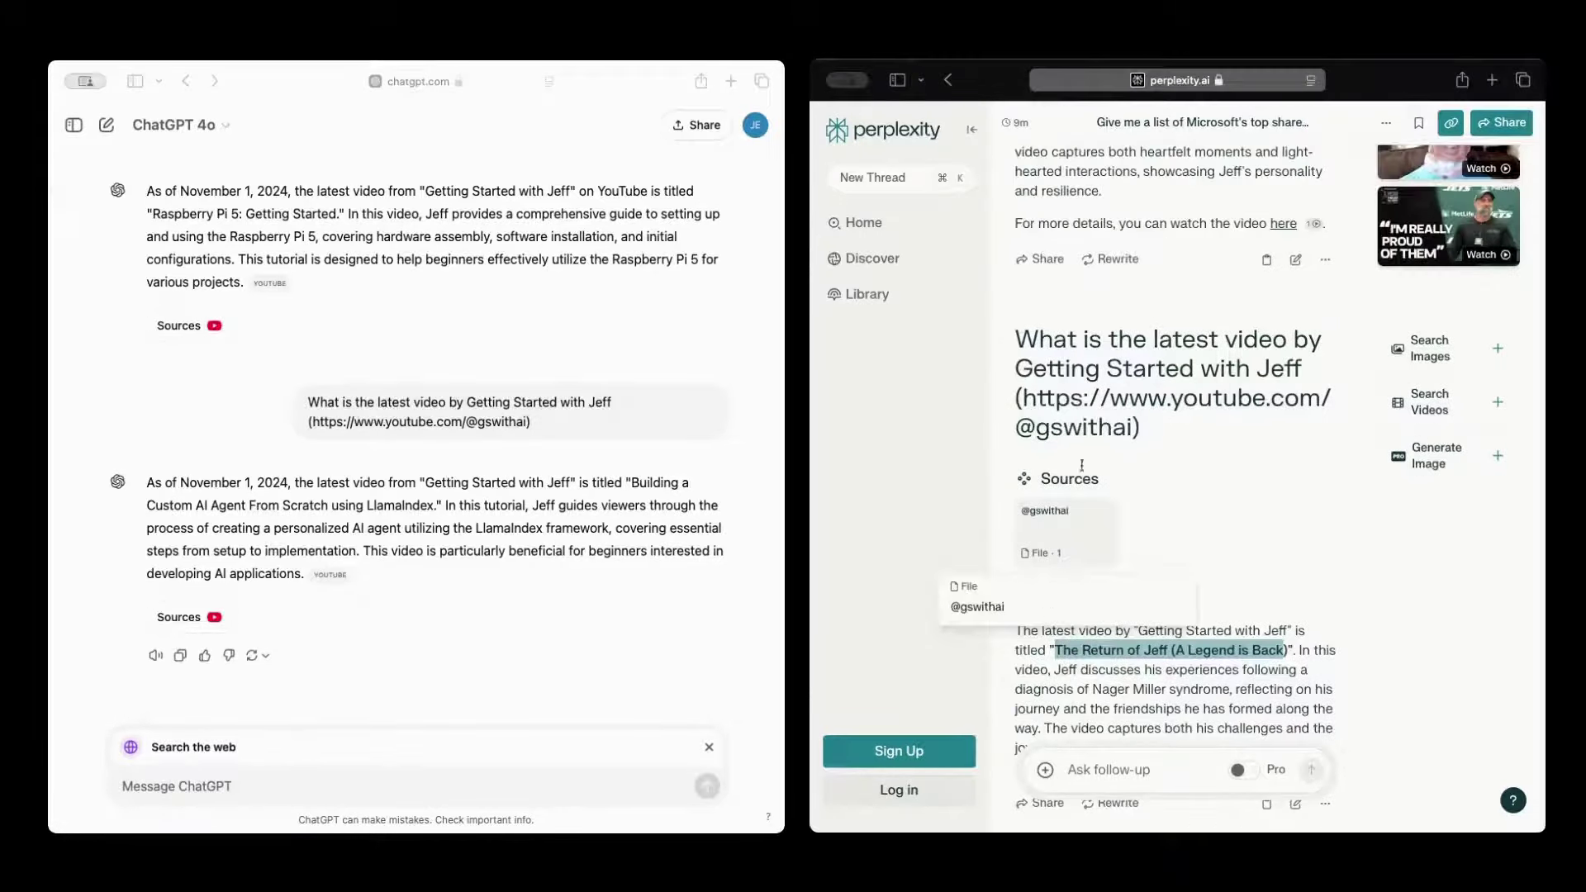
scroll(1219, 624, down, 2)
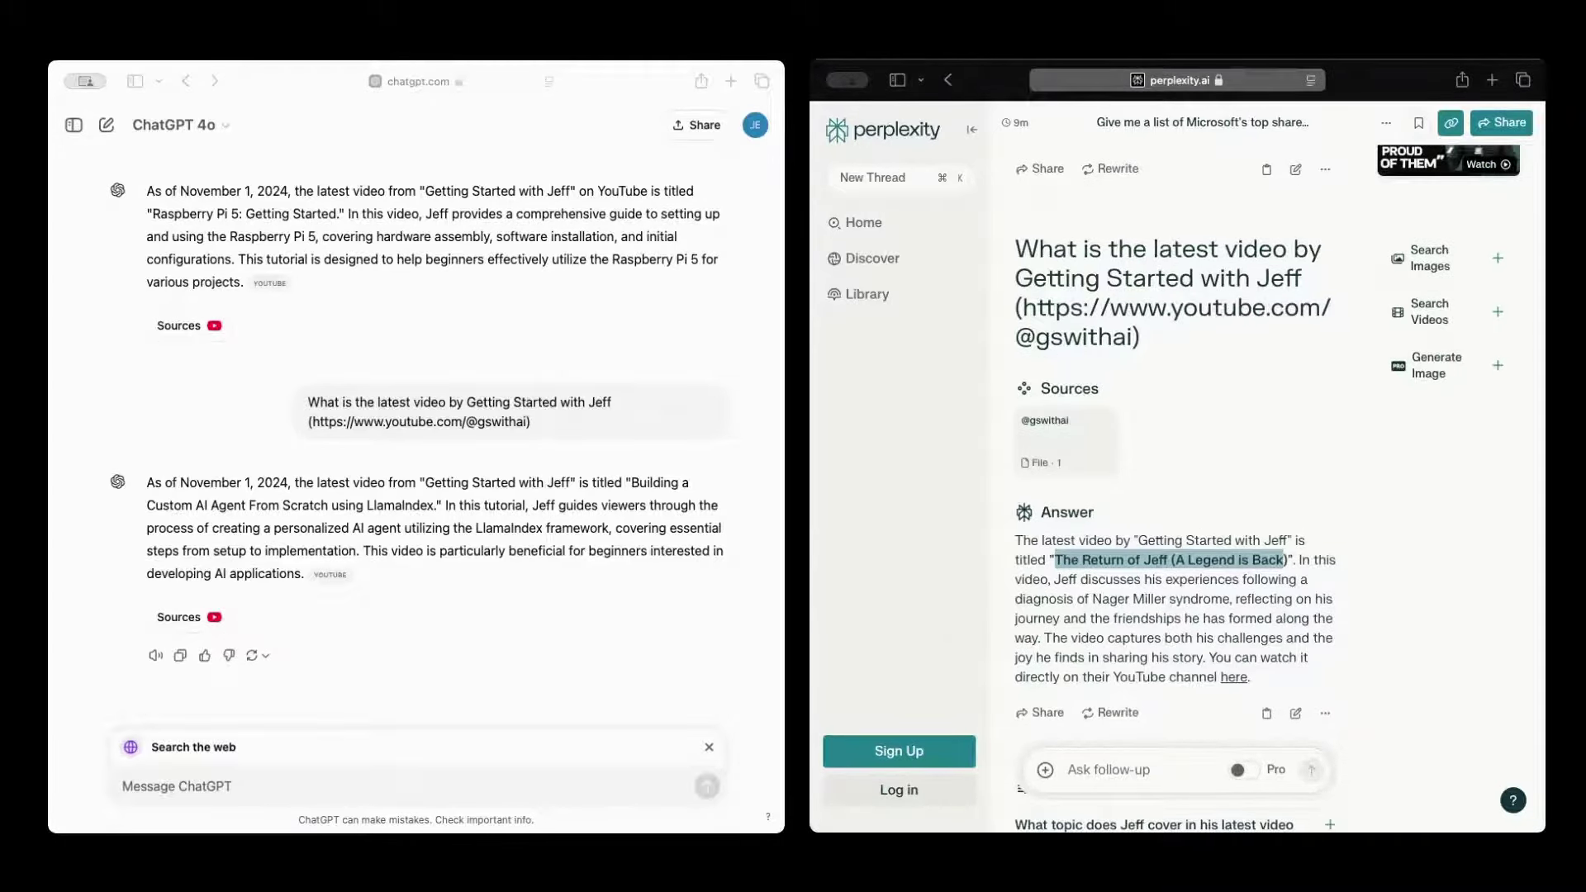
drag(632, 482, 434, 505)
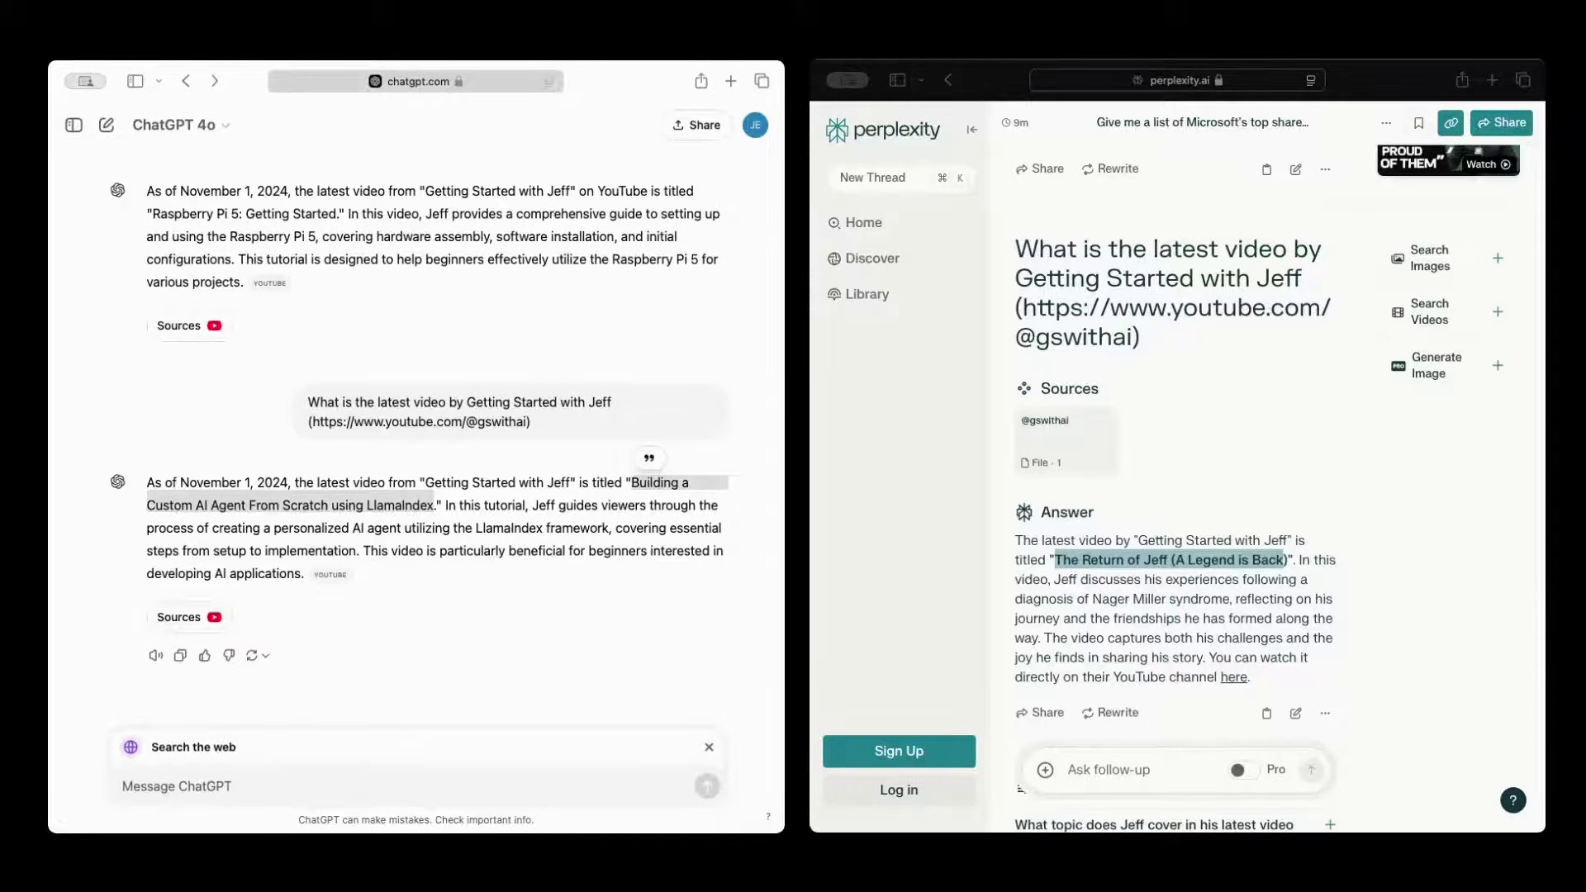
Review the citations and search results behind ChatGPT's answer to the channel-link question, then close the list
click(189, 617)
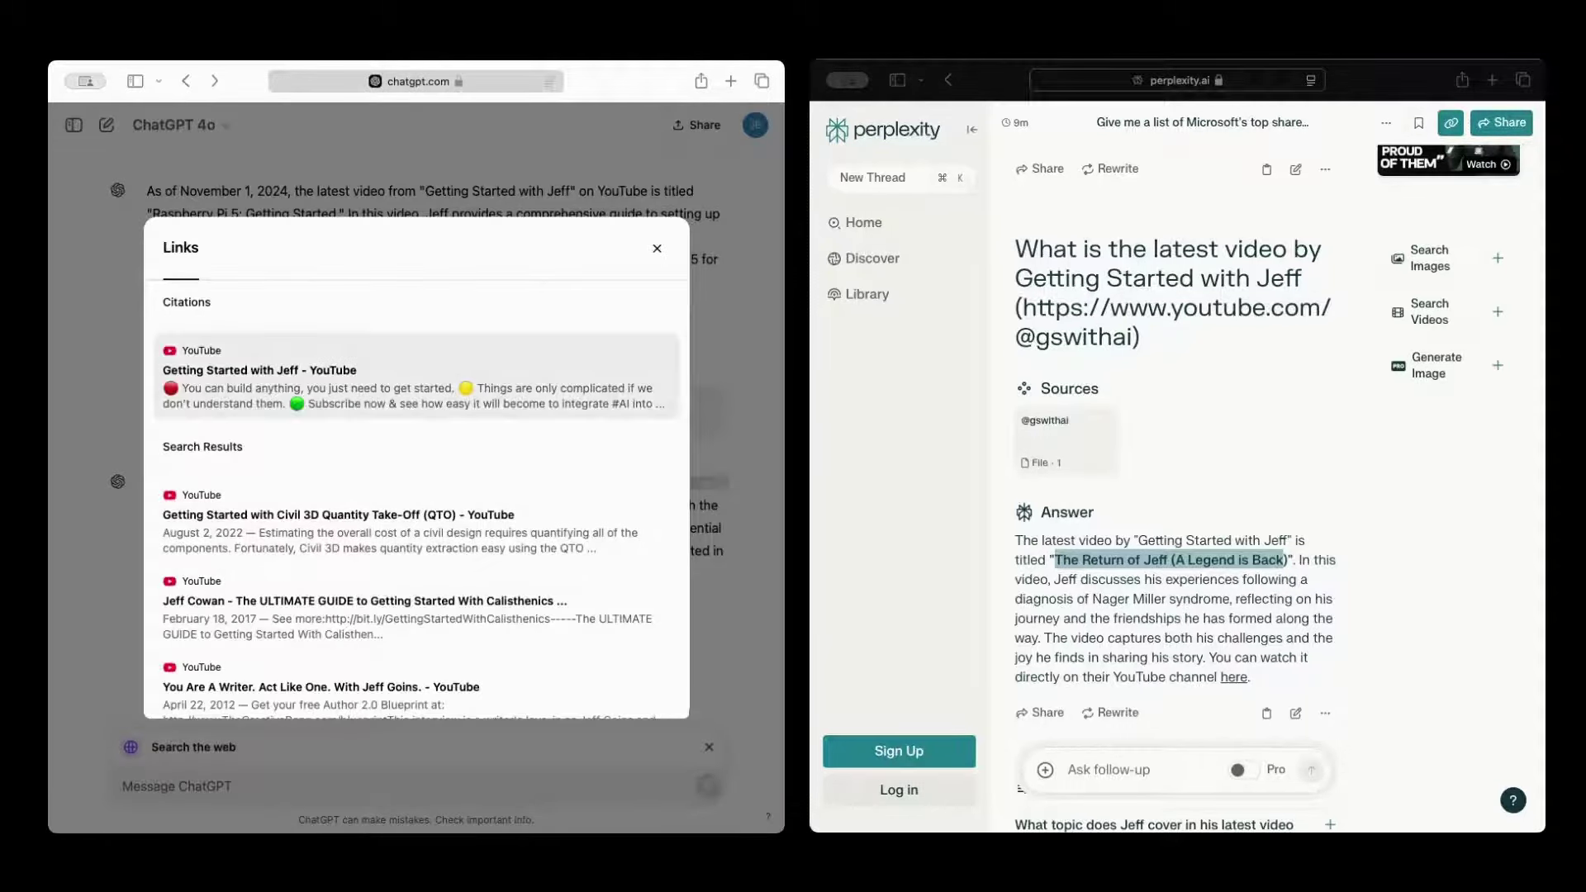
scroll(417, 495, down, 3)
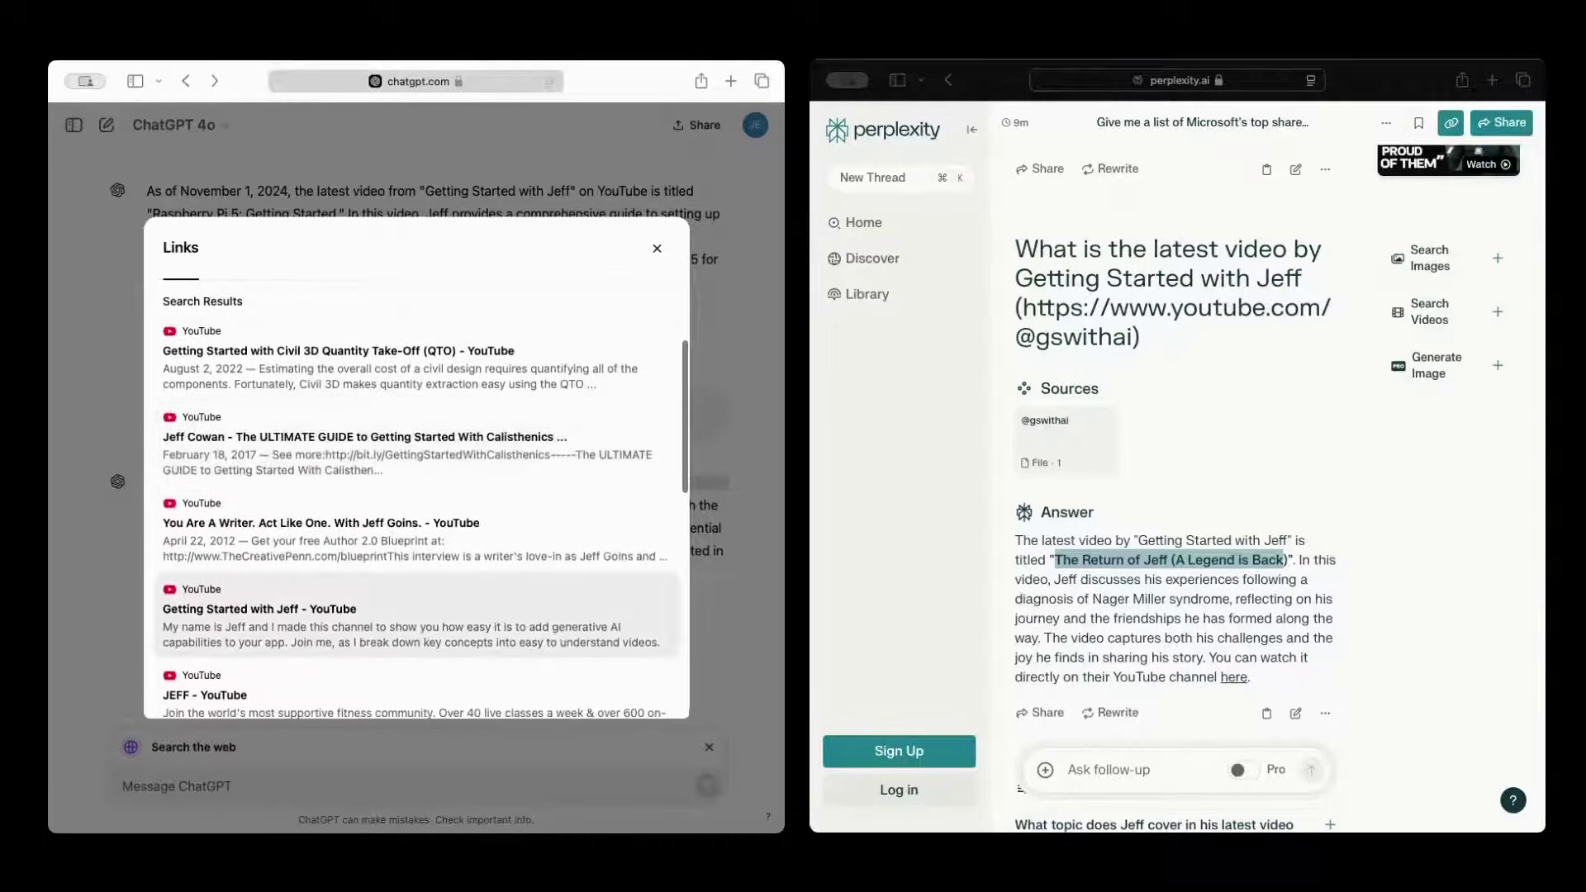
scroll(418, 508, down, 3)
scroll(417, 508, up, 5)
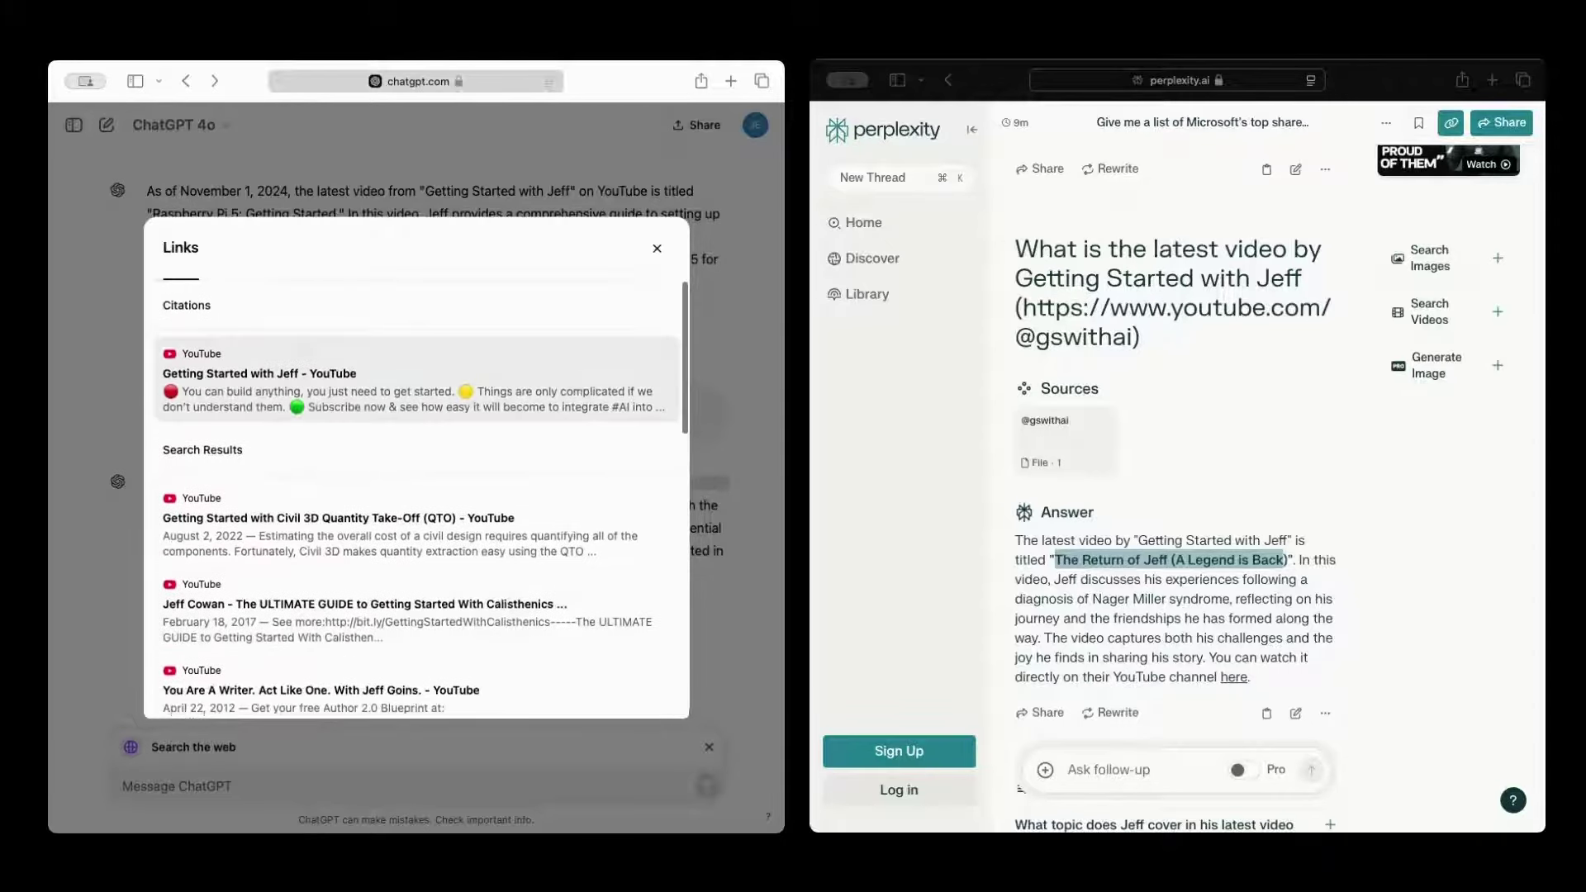
click(657, 249)
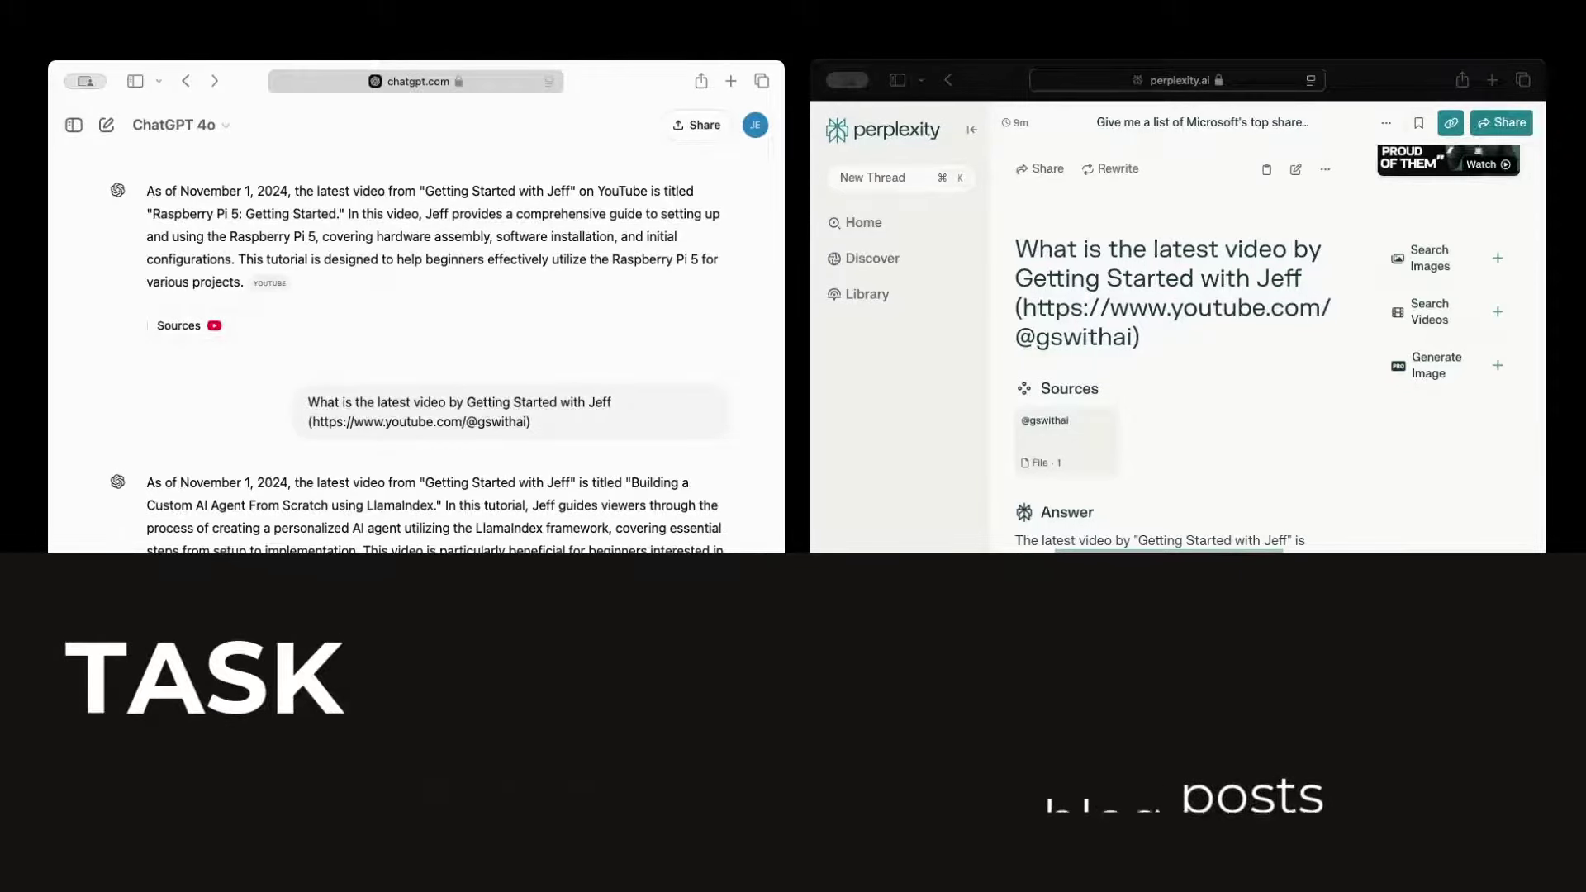
Ask ChatGPT "Can you find a press release or a blog post from the official source about this topic?" and check its sources
text(m the officia)
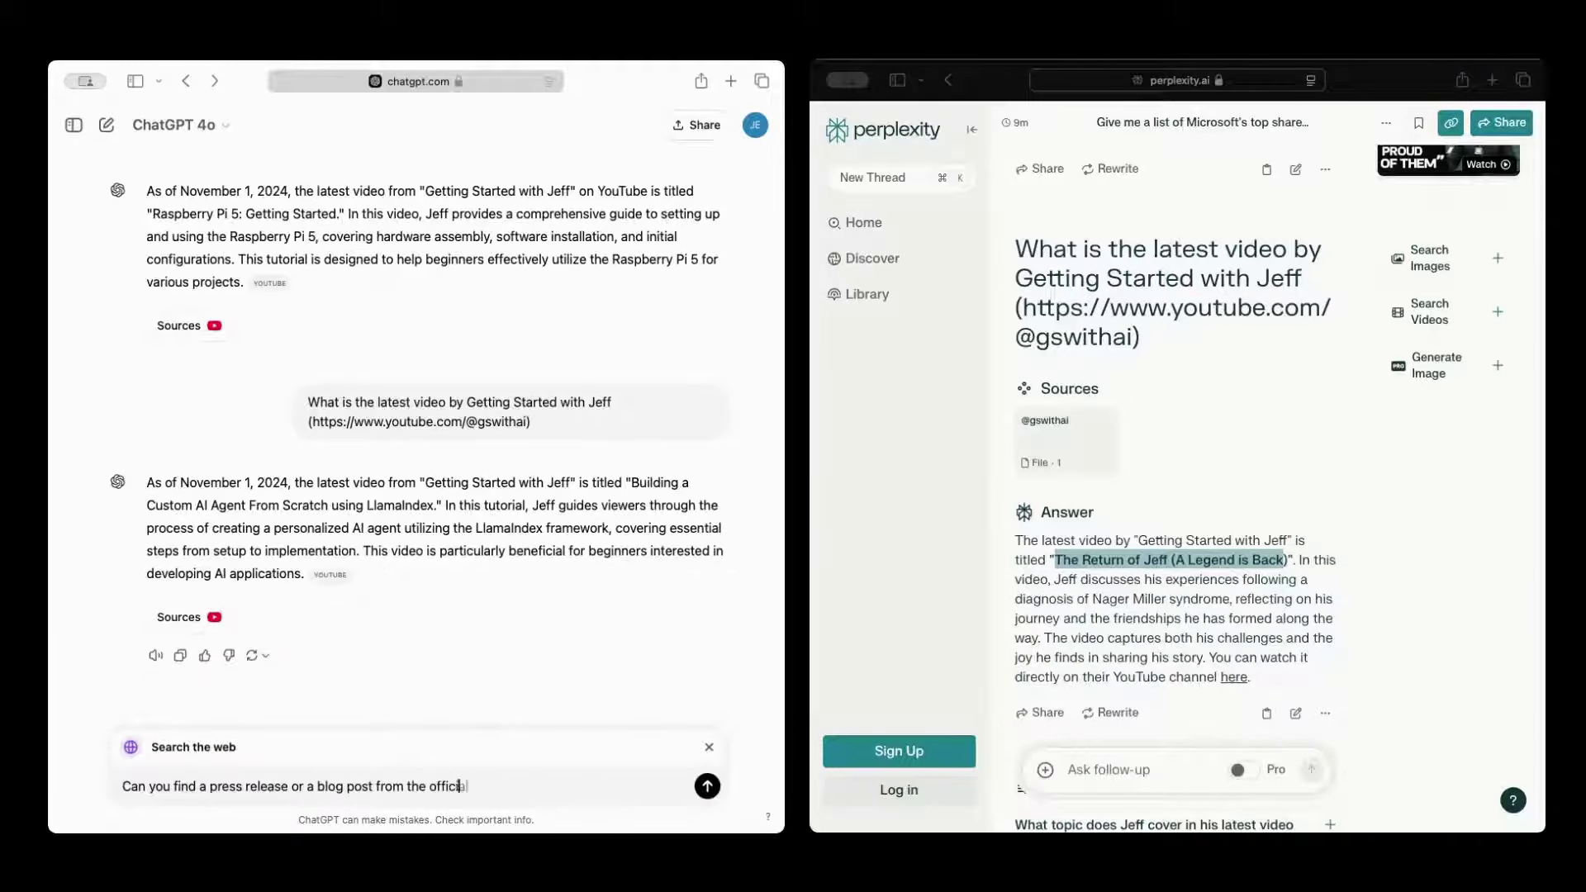
text(l source about this topic?)
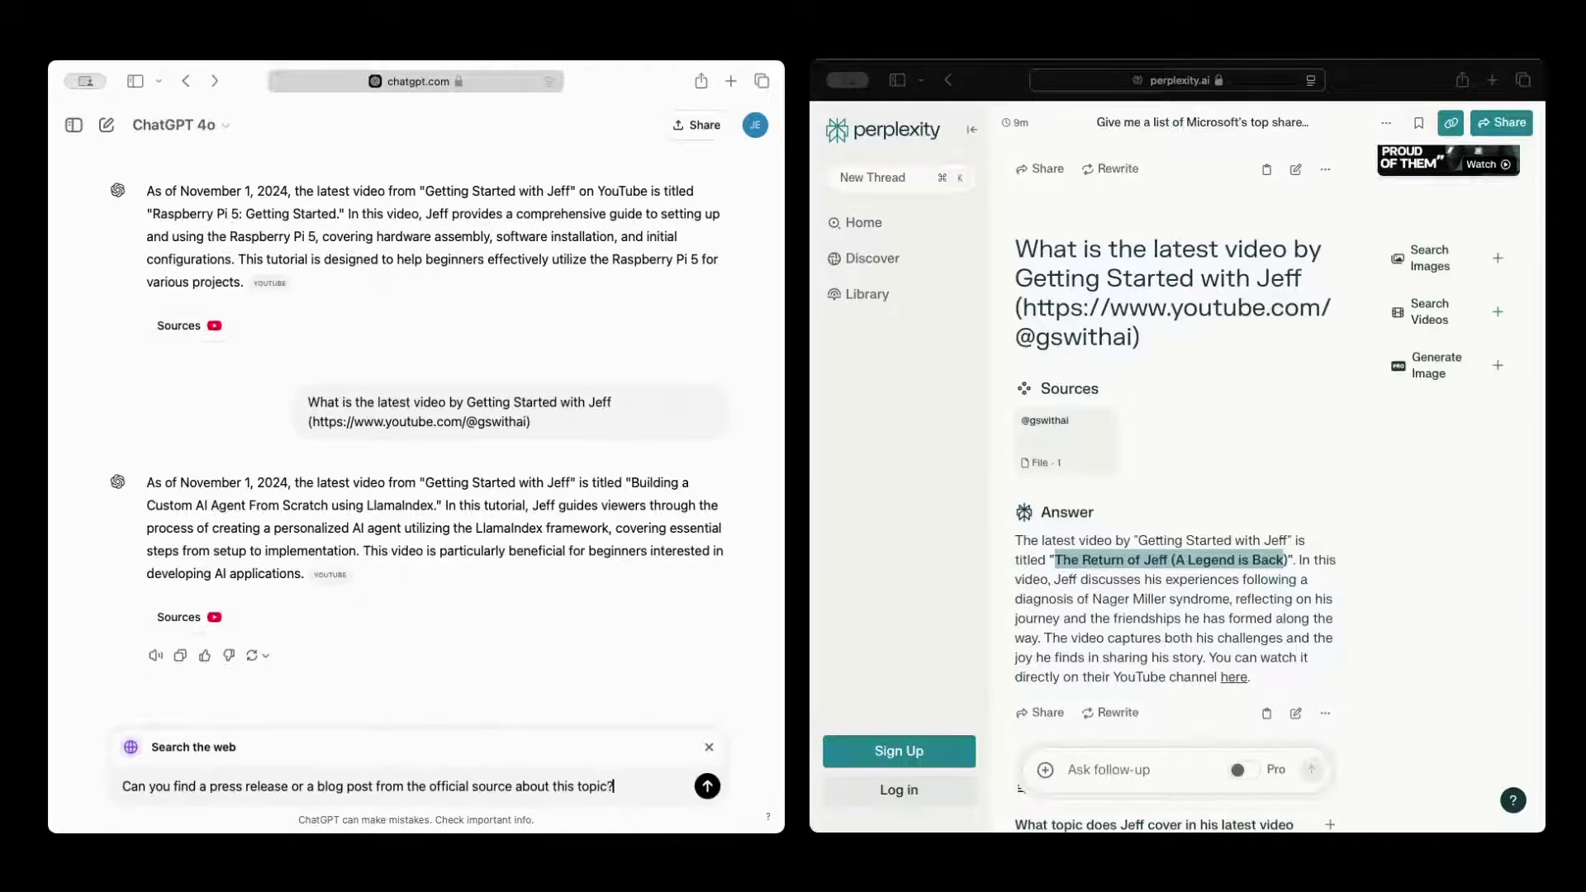
key(Return)
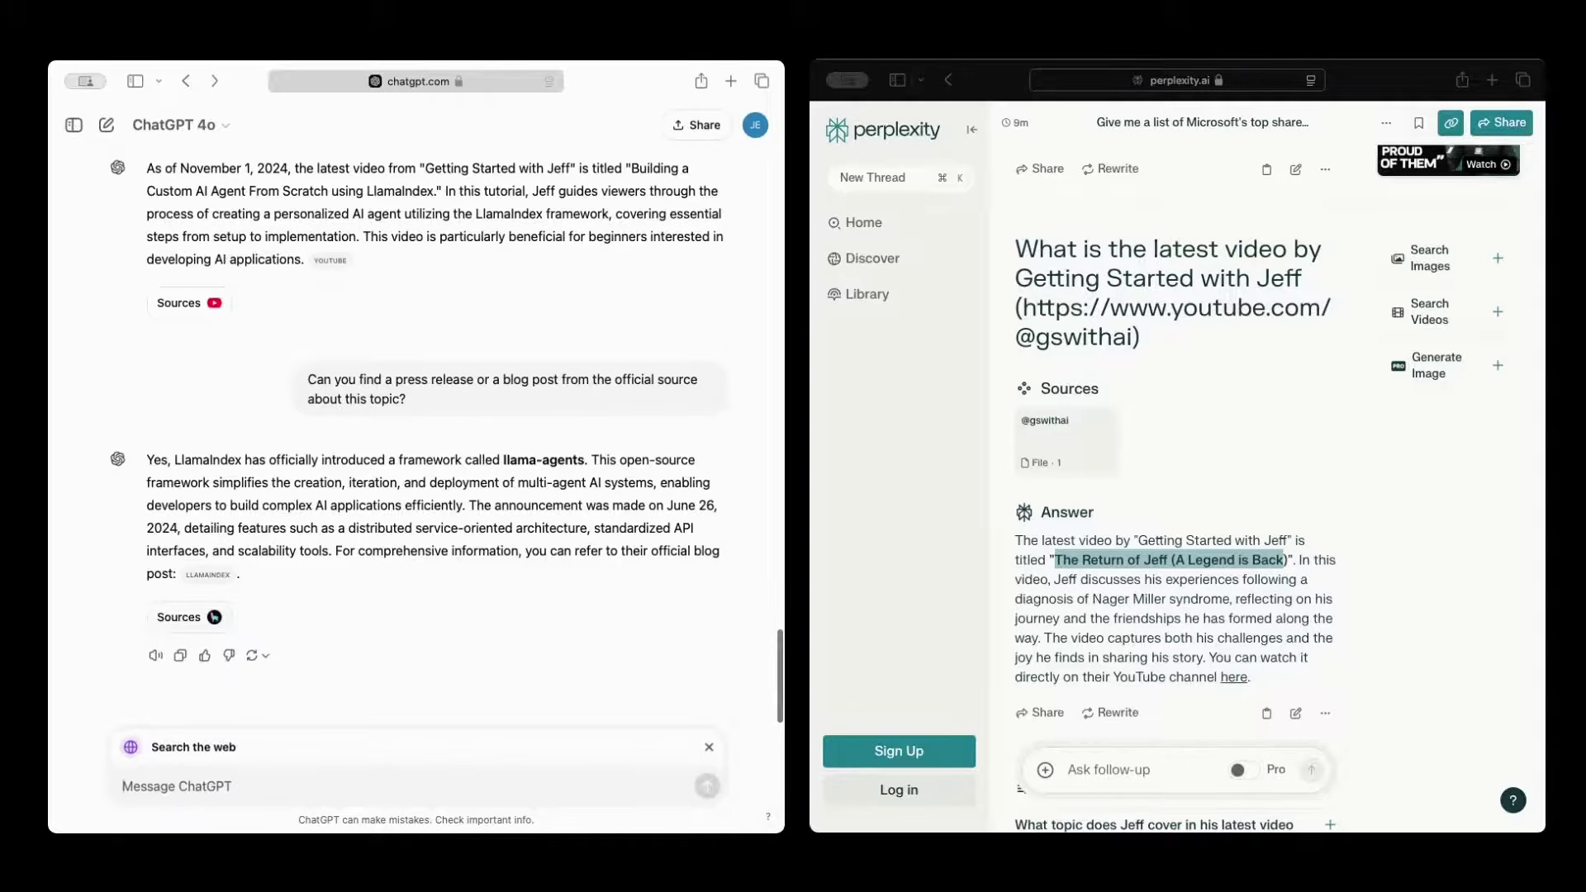
click(189, 616)
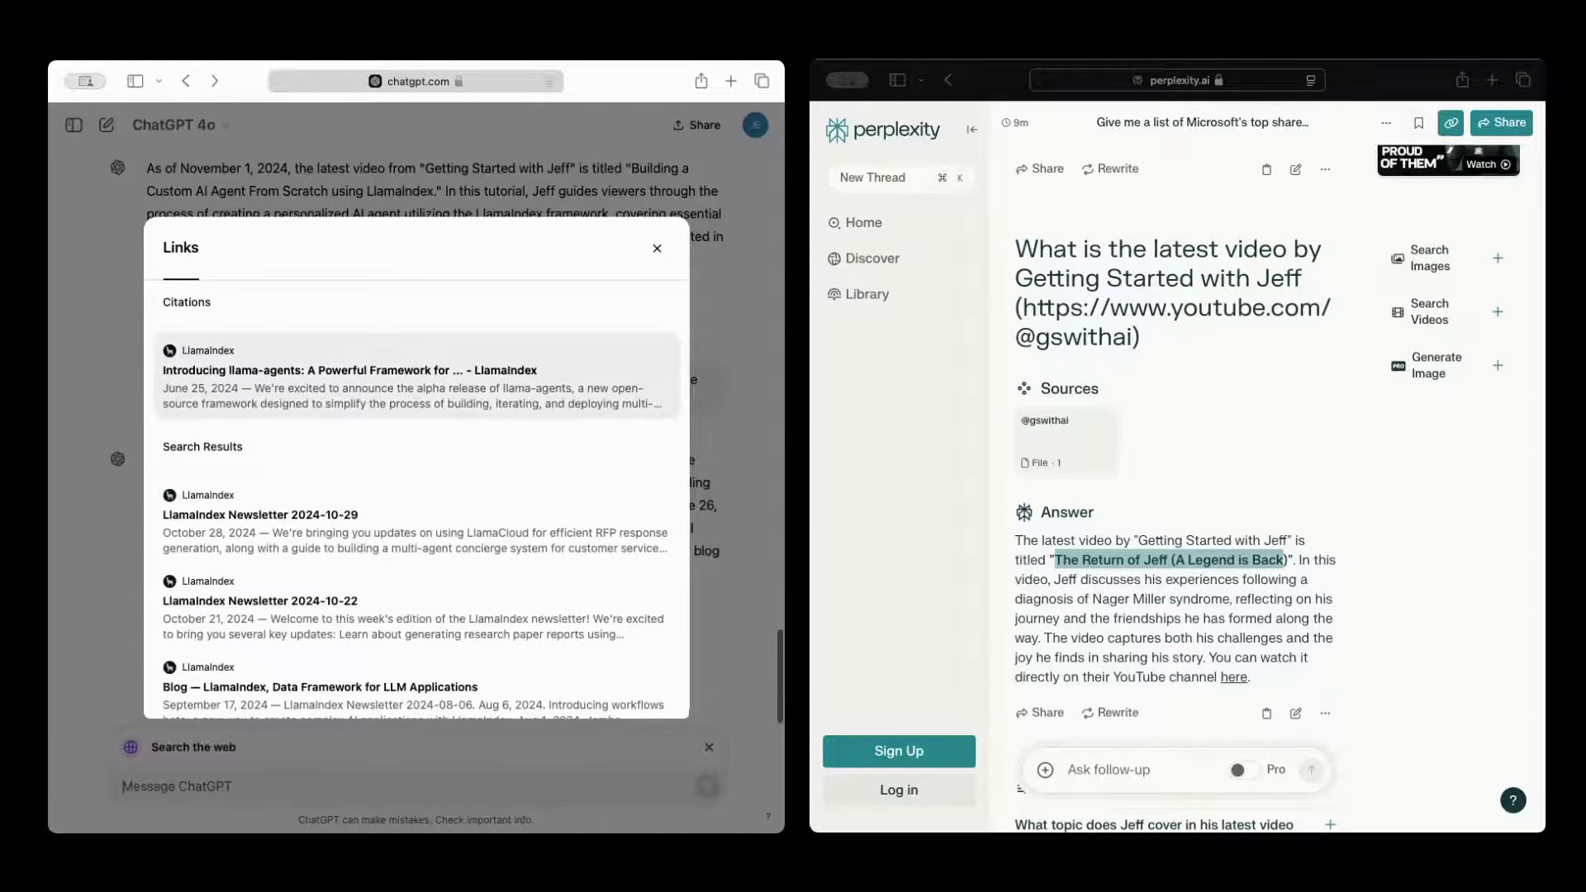
key(Escape)
Review Perplexity's latest-video answer against the question, highlighting the channel URL, and look through the related questions below it
scroll(1173, 495, down, 3)
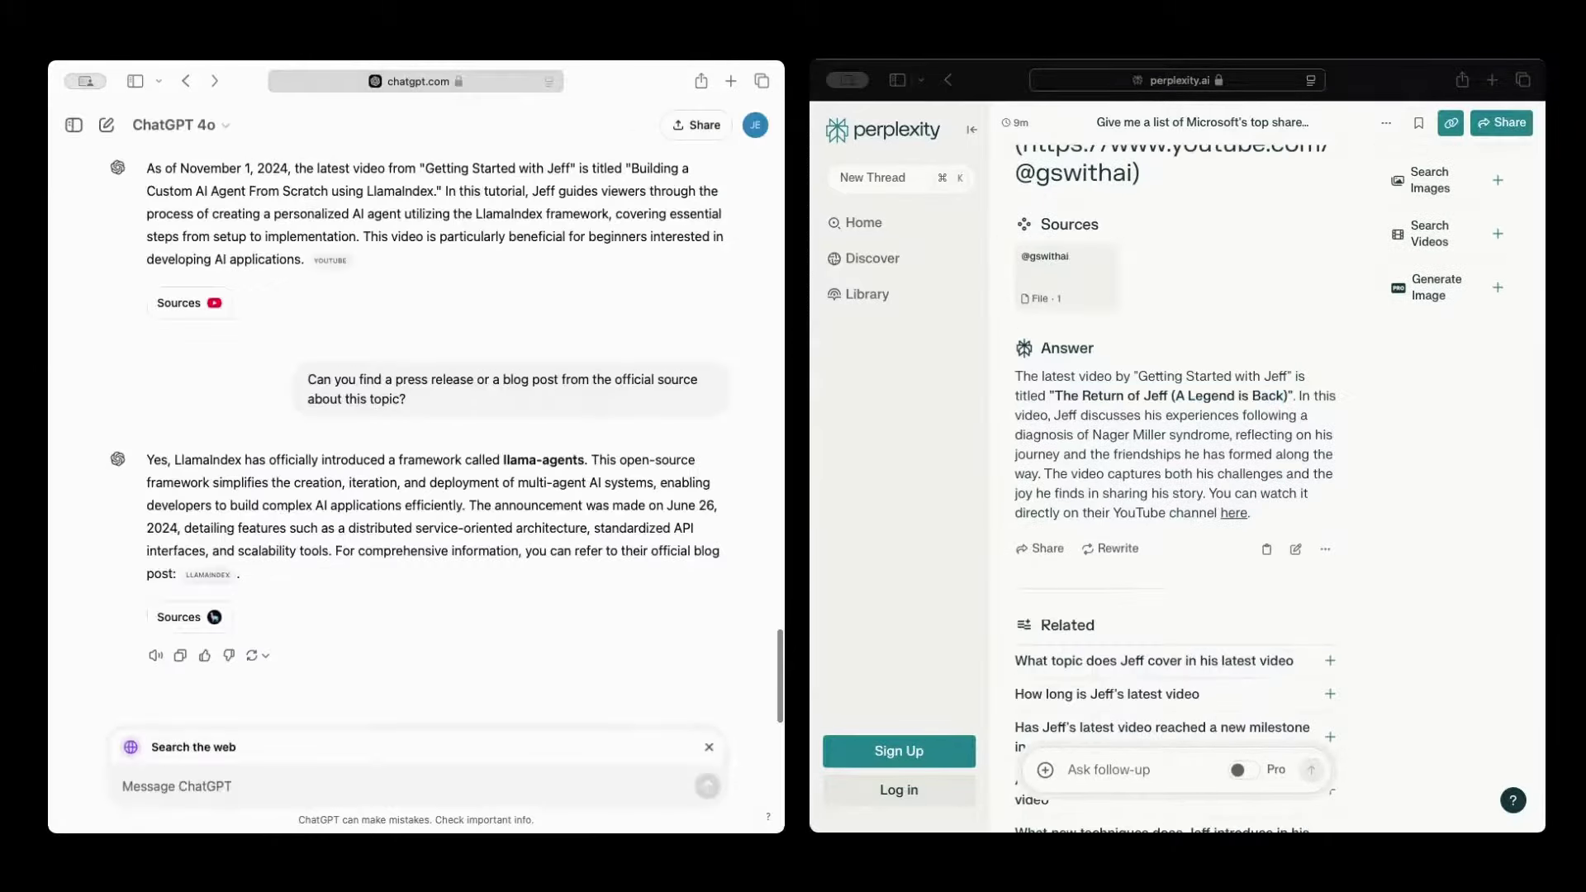
click(1160, 423)
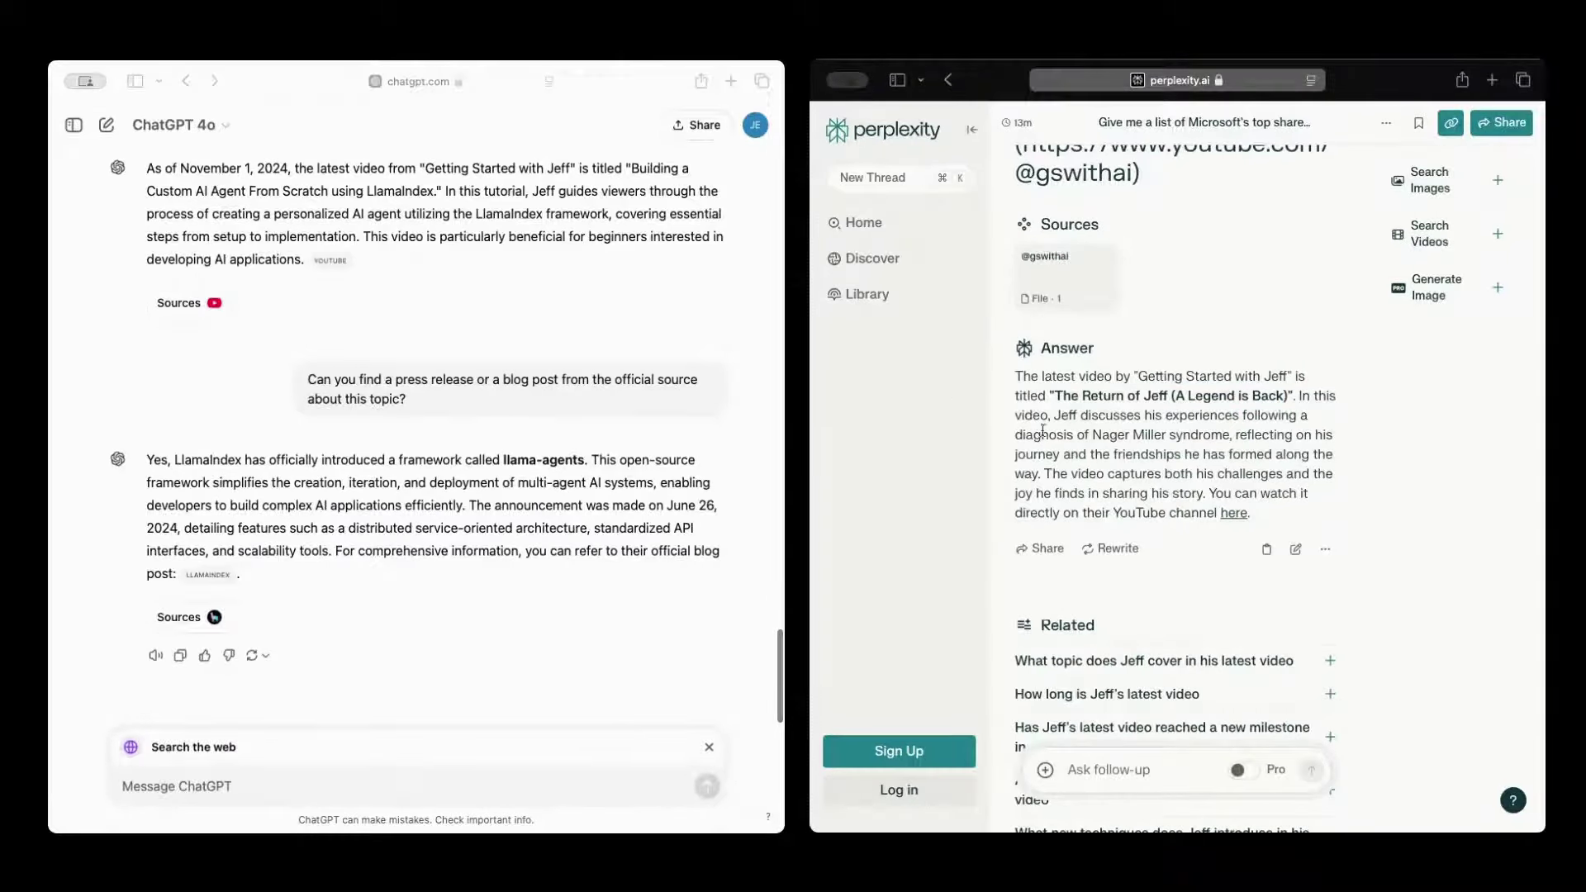
scroll(1214, 355, up, 2)
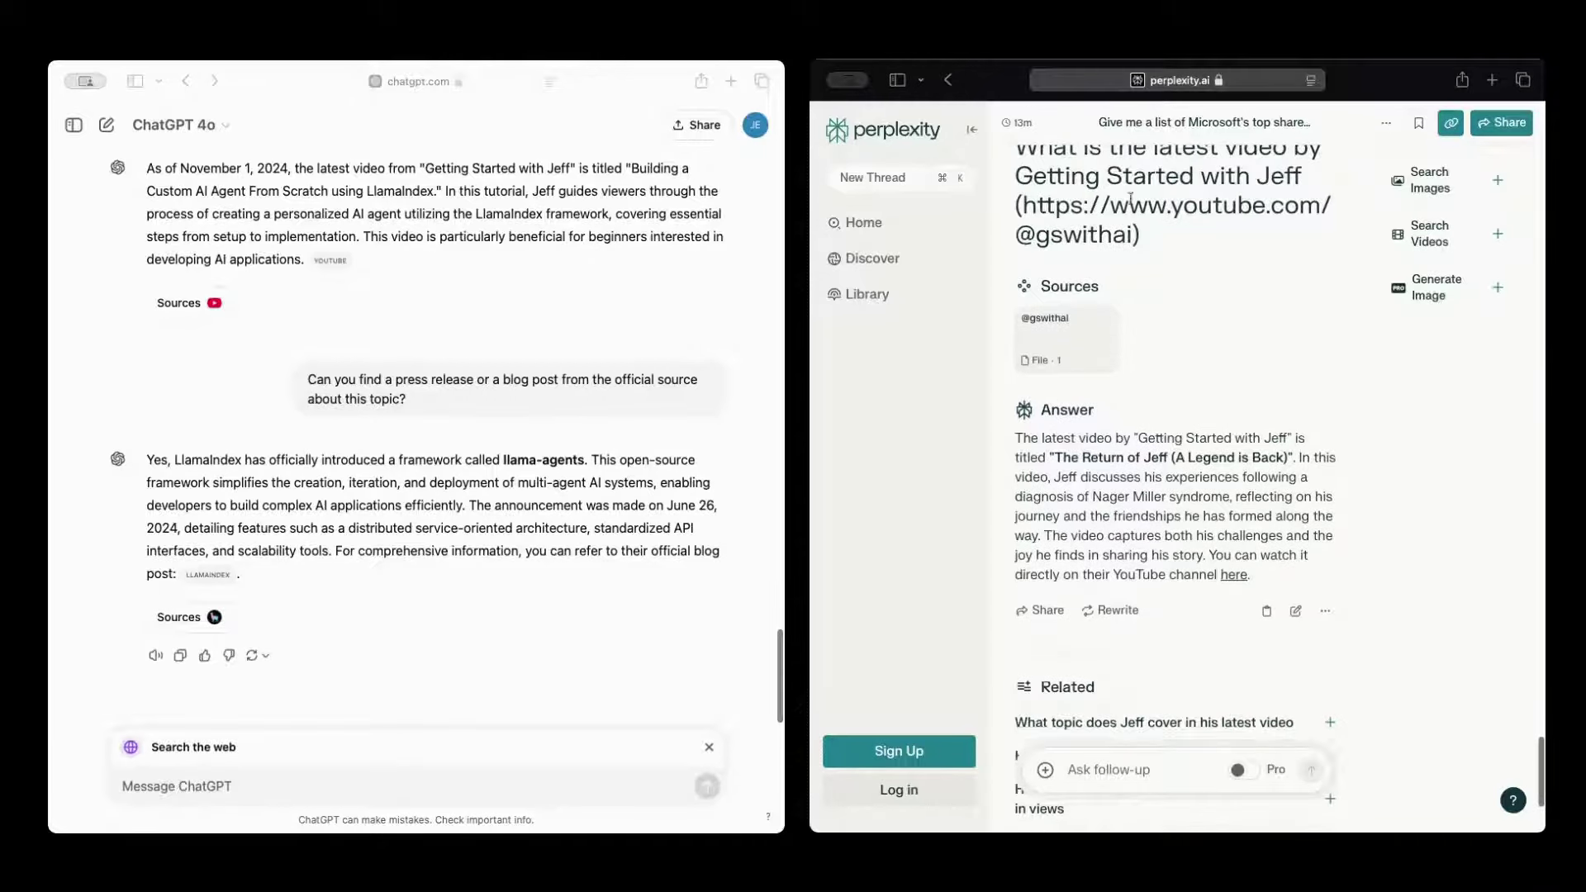
drag(1024, 207, 1132, 236)
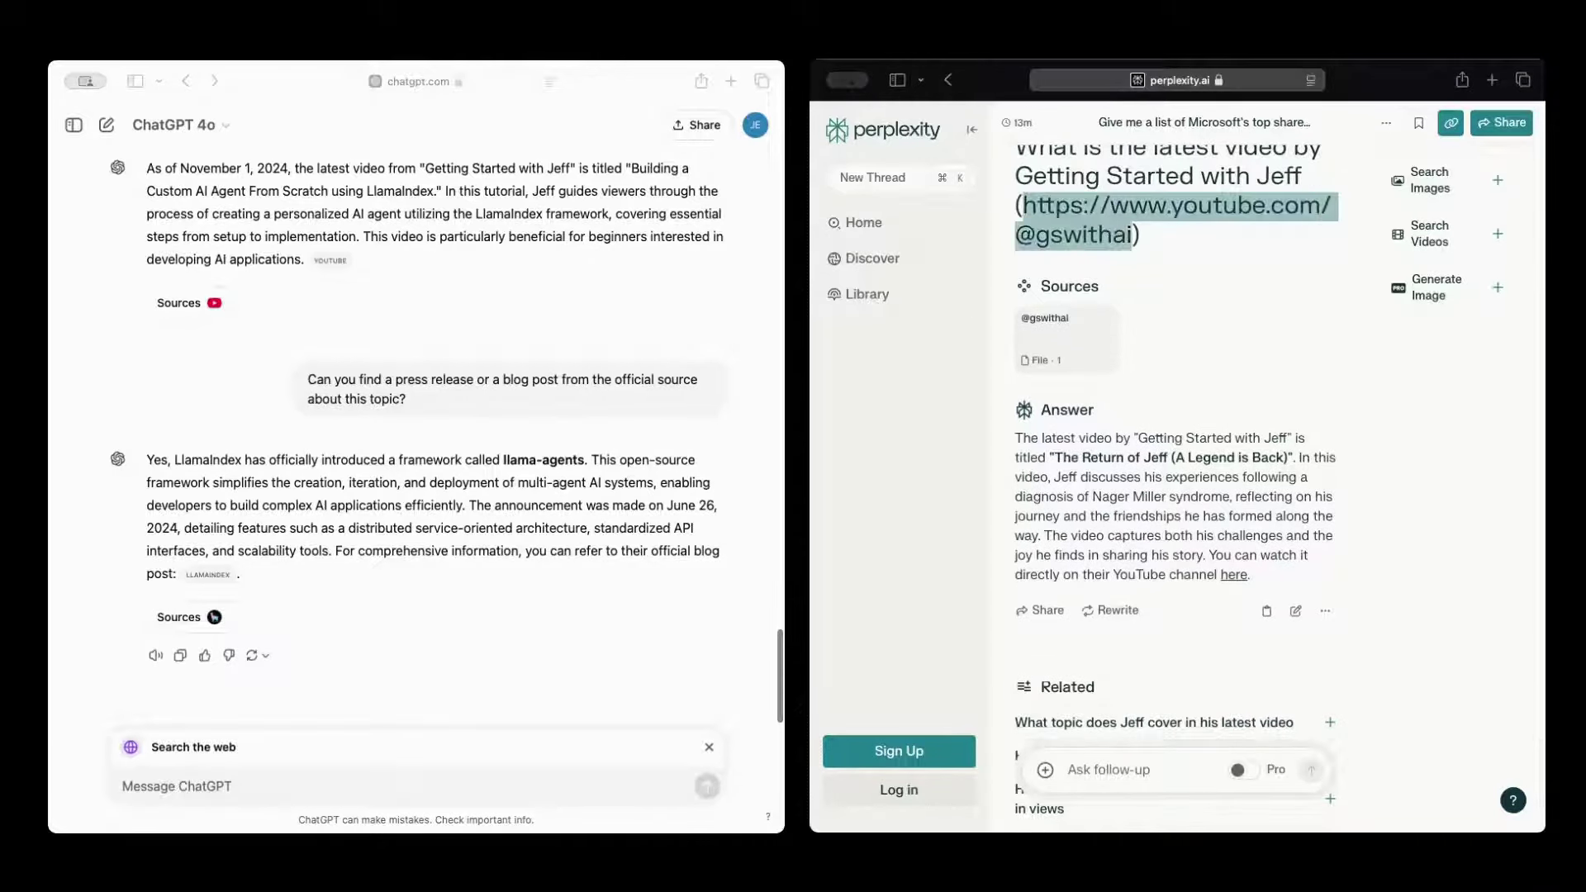
click(1090, 494)
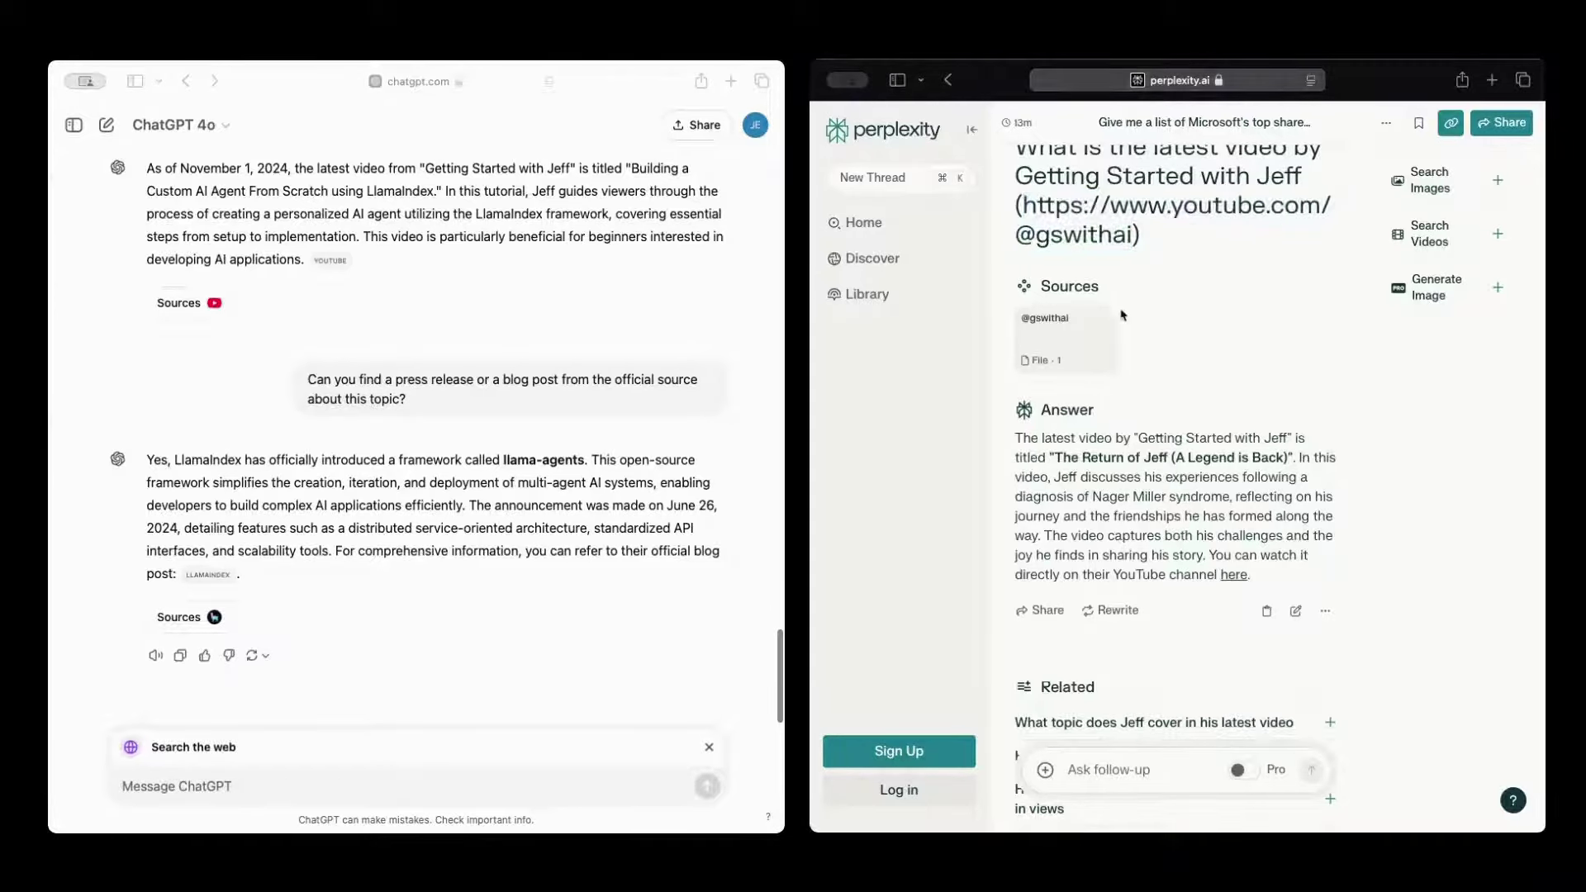
drag(1057, 357, 1085, 480)
scroll(1087, 485, down, 5)
key(super+grave)
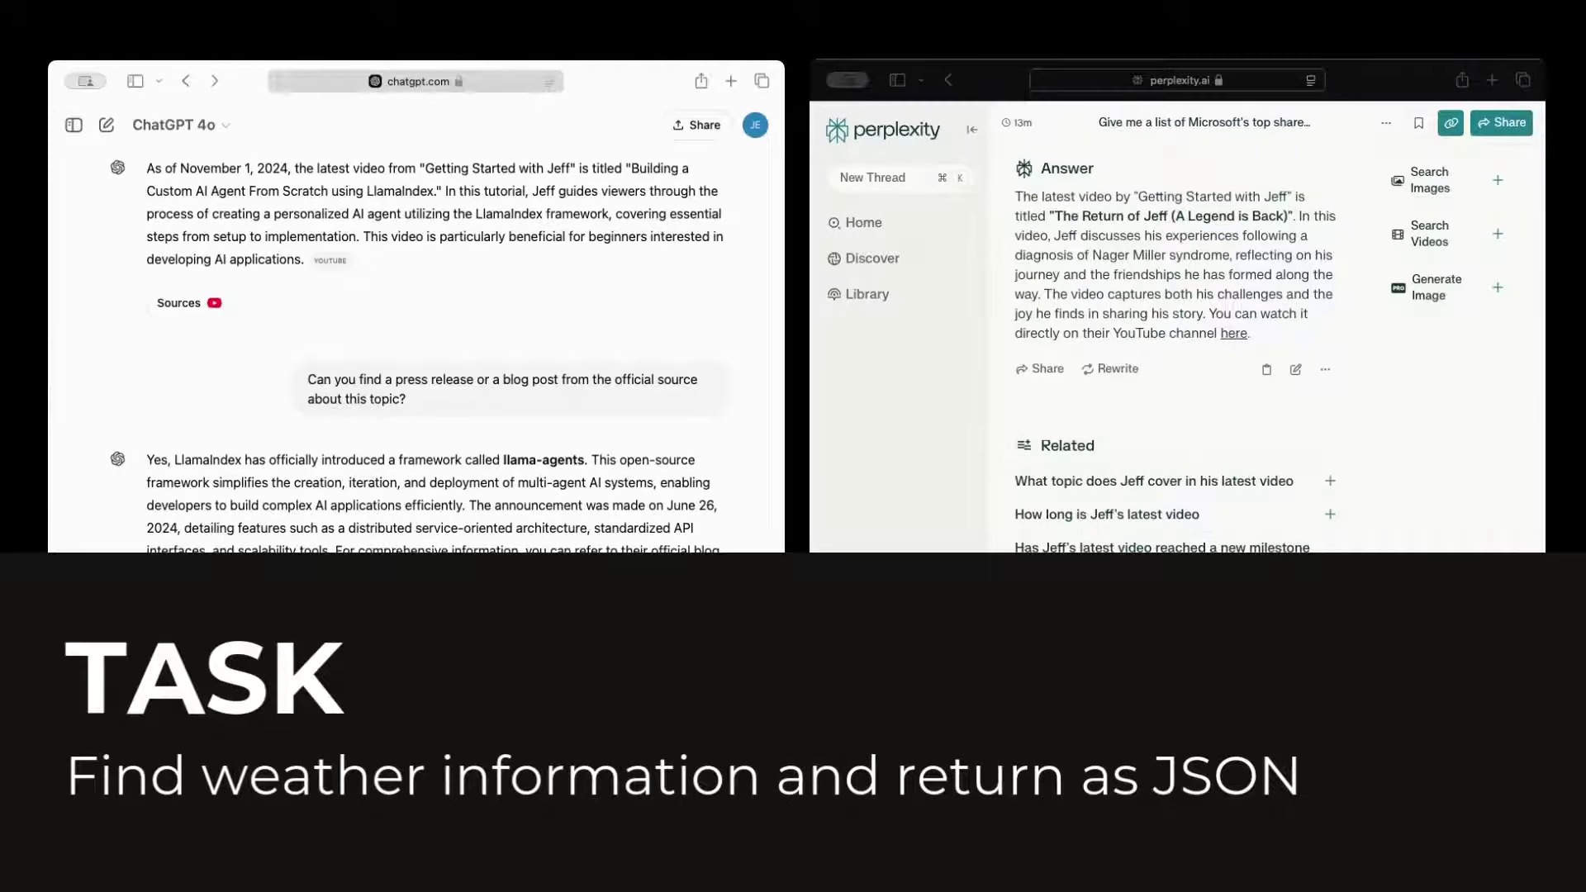
Write "What's the weather like in Montreal for next week? Can you put everything in a nice JSON file for me because I'm a lazy guy." in ChatGPT
text(What's the weath)
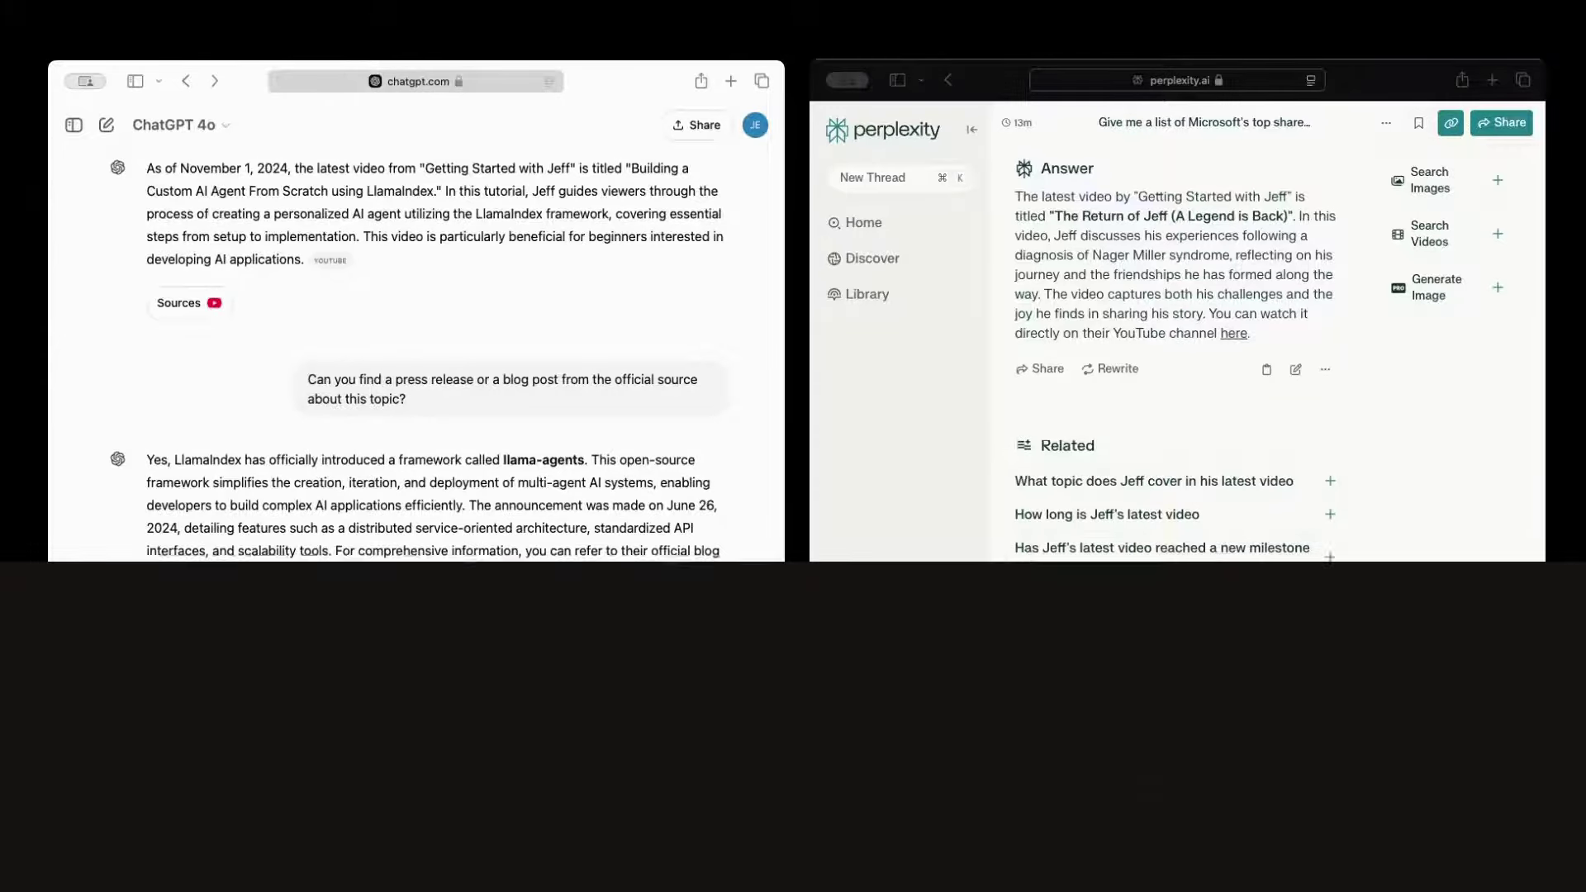
text(er like in )
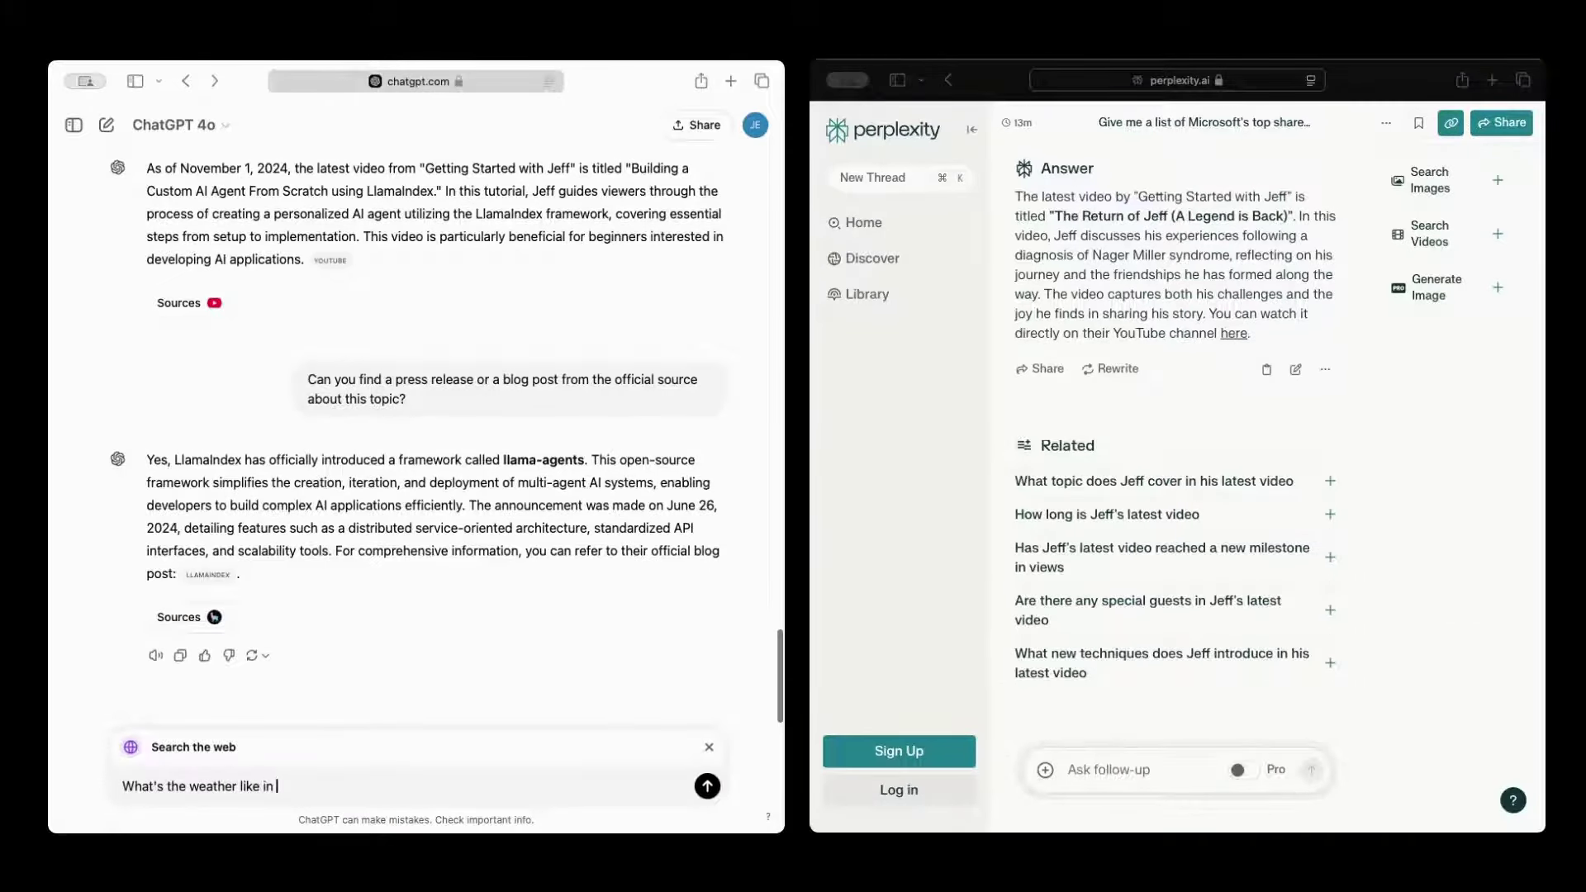
text(Montreal for next wek)
key(BackSpace)
text(ek? )
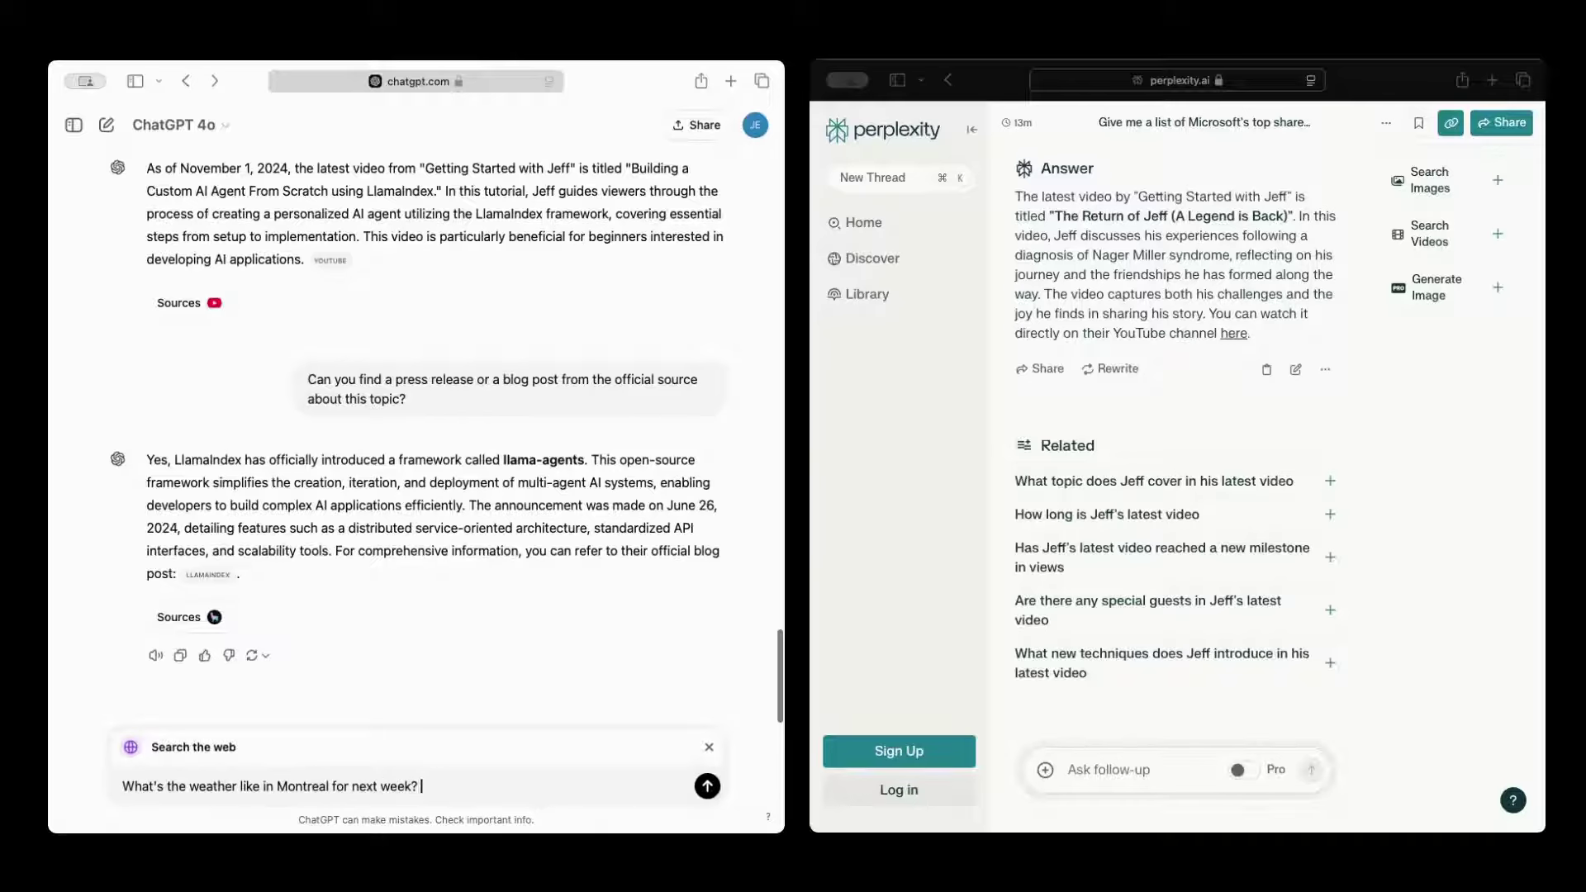
text(Can you put everything in a nice JSON fi)
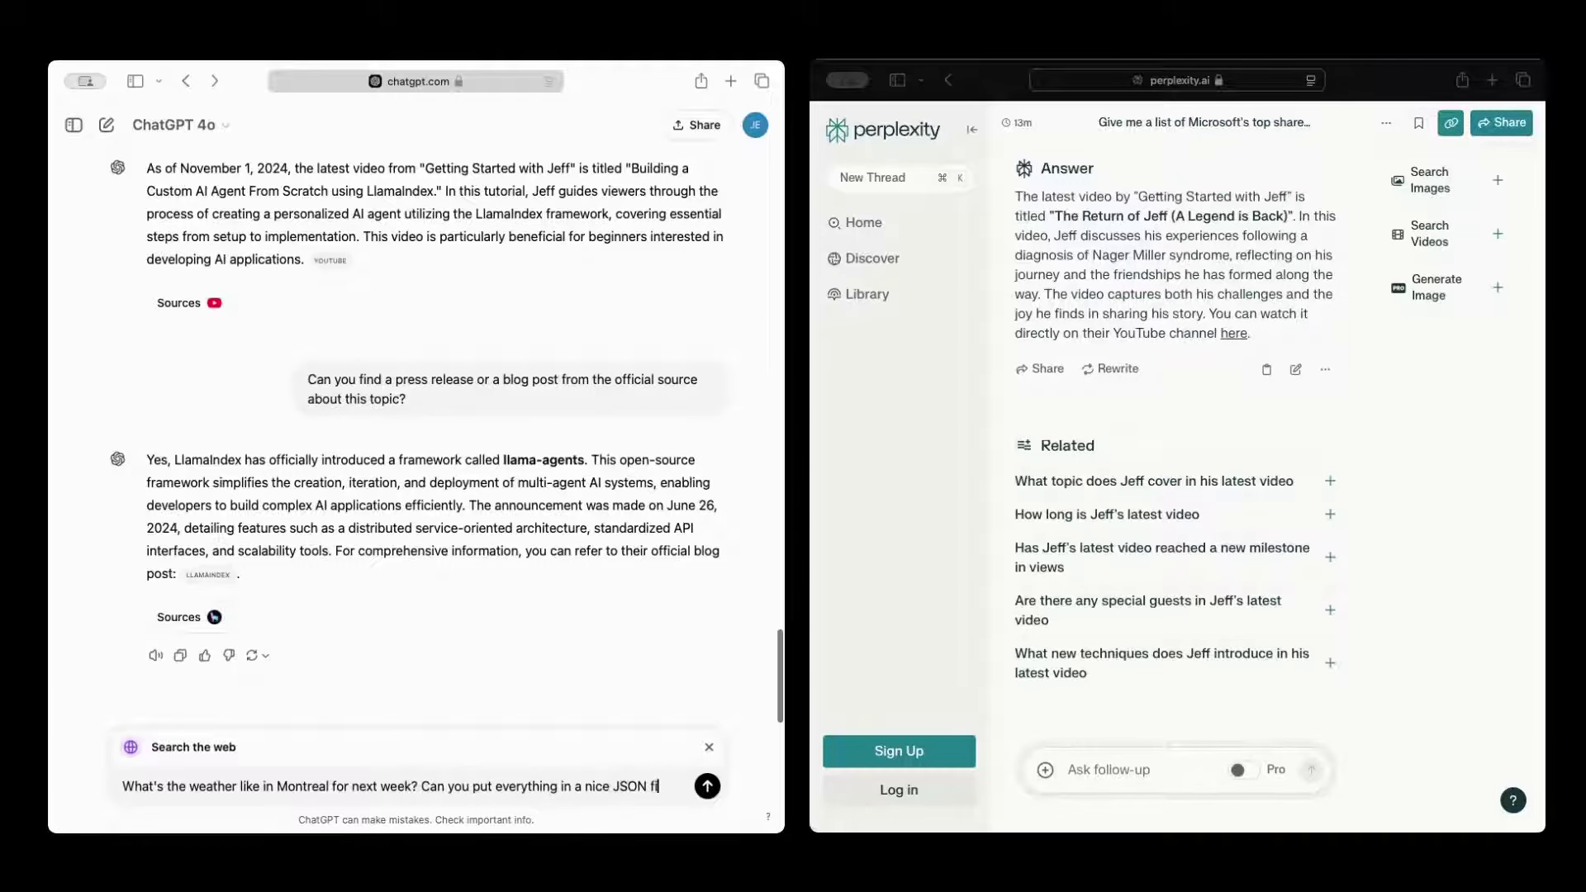
text(le for me b)
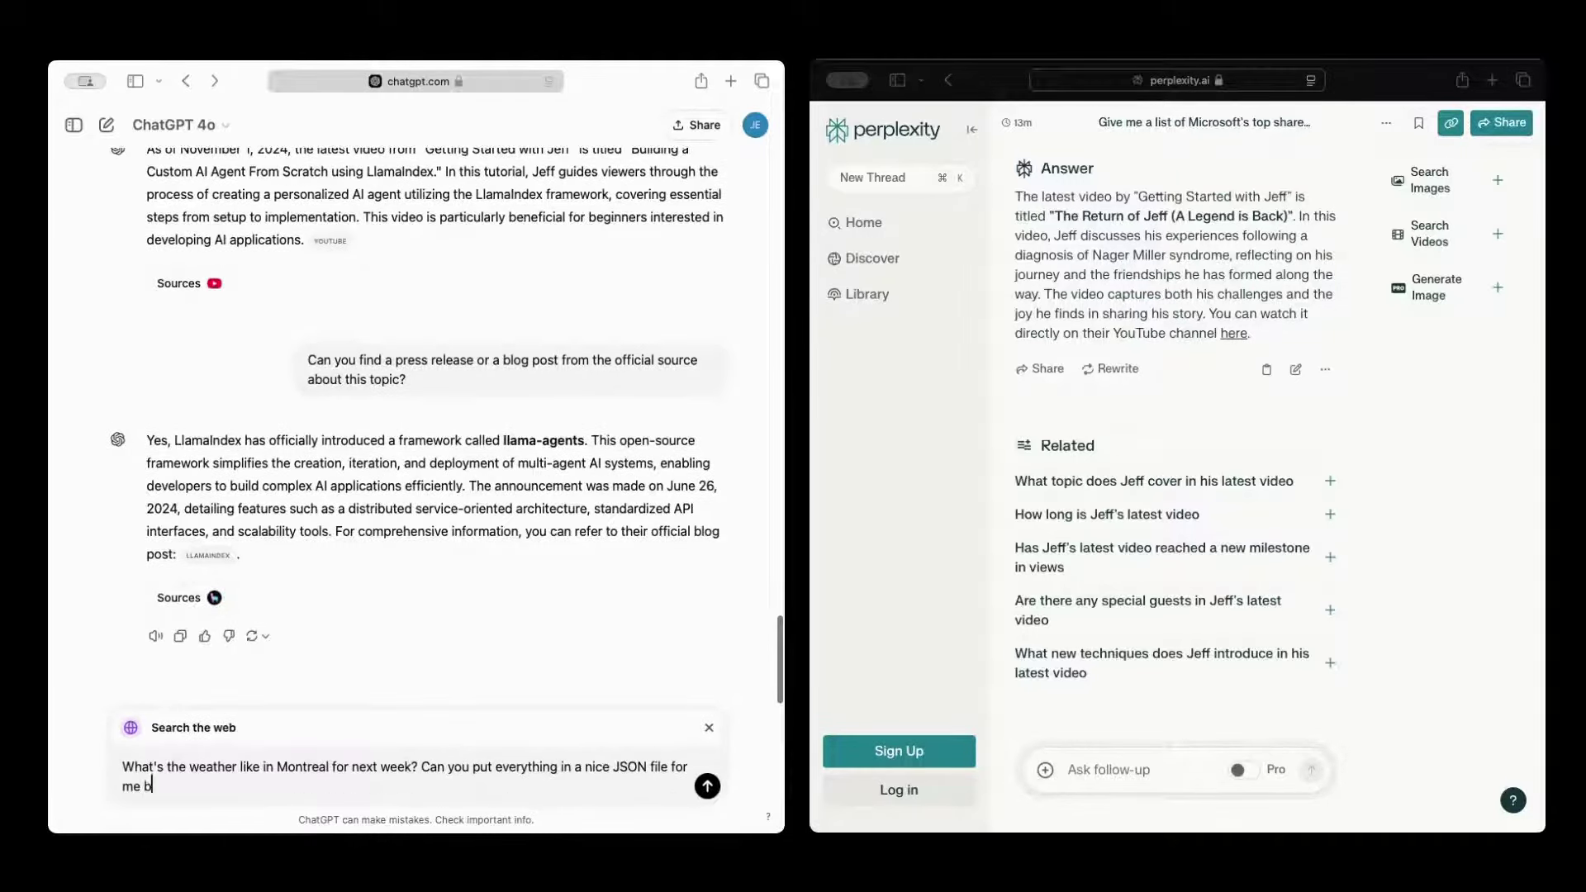
text(ecause I'm a lazy guy.)
Copy the weather question, send it in ChatGPT, and submit the same text as a Perplexity follow-up
key(super+a)
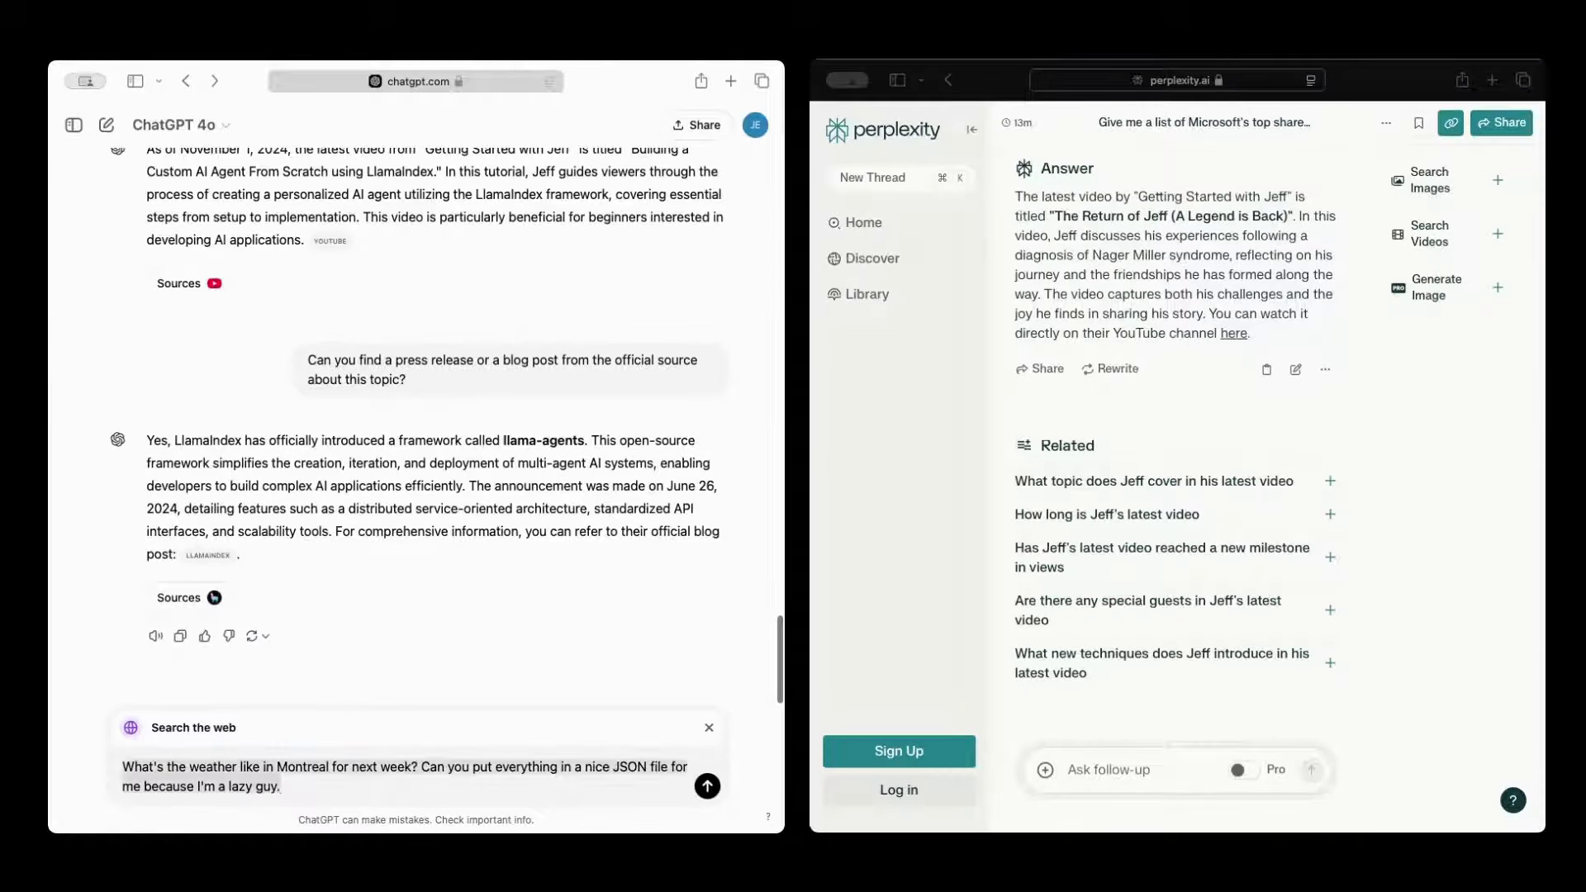
key(super+c)
key(Return)
click(1127, 786)
key(super+v)
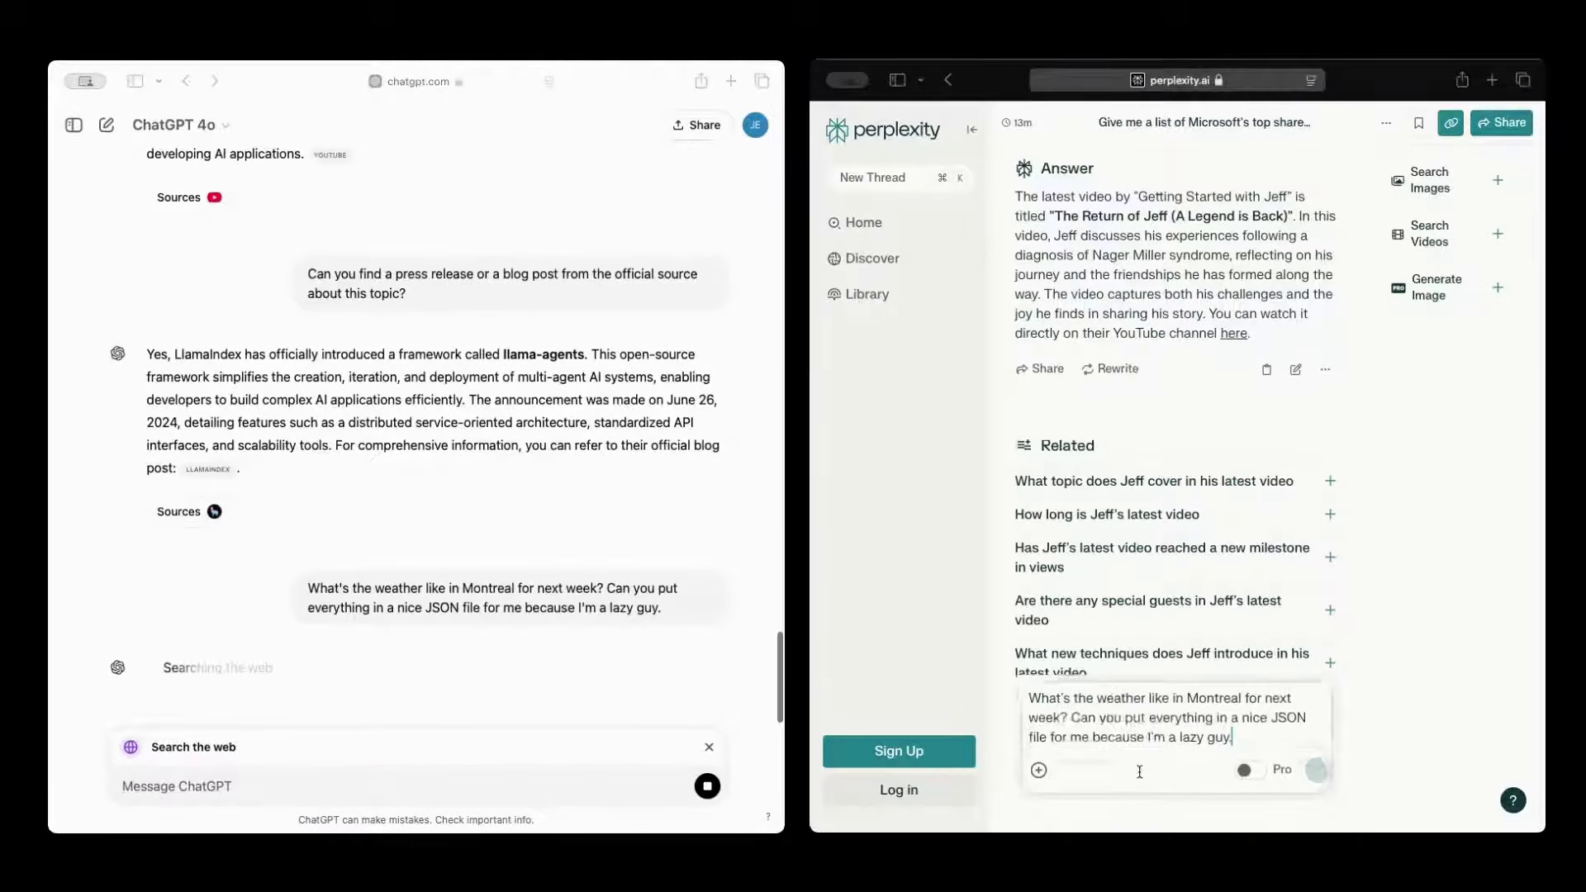
key(Return)
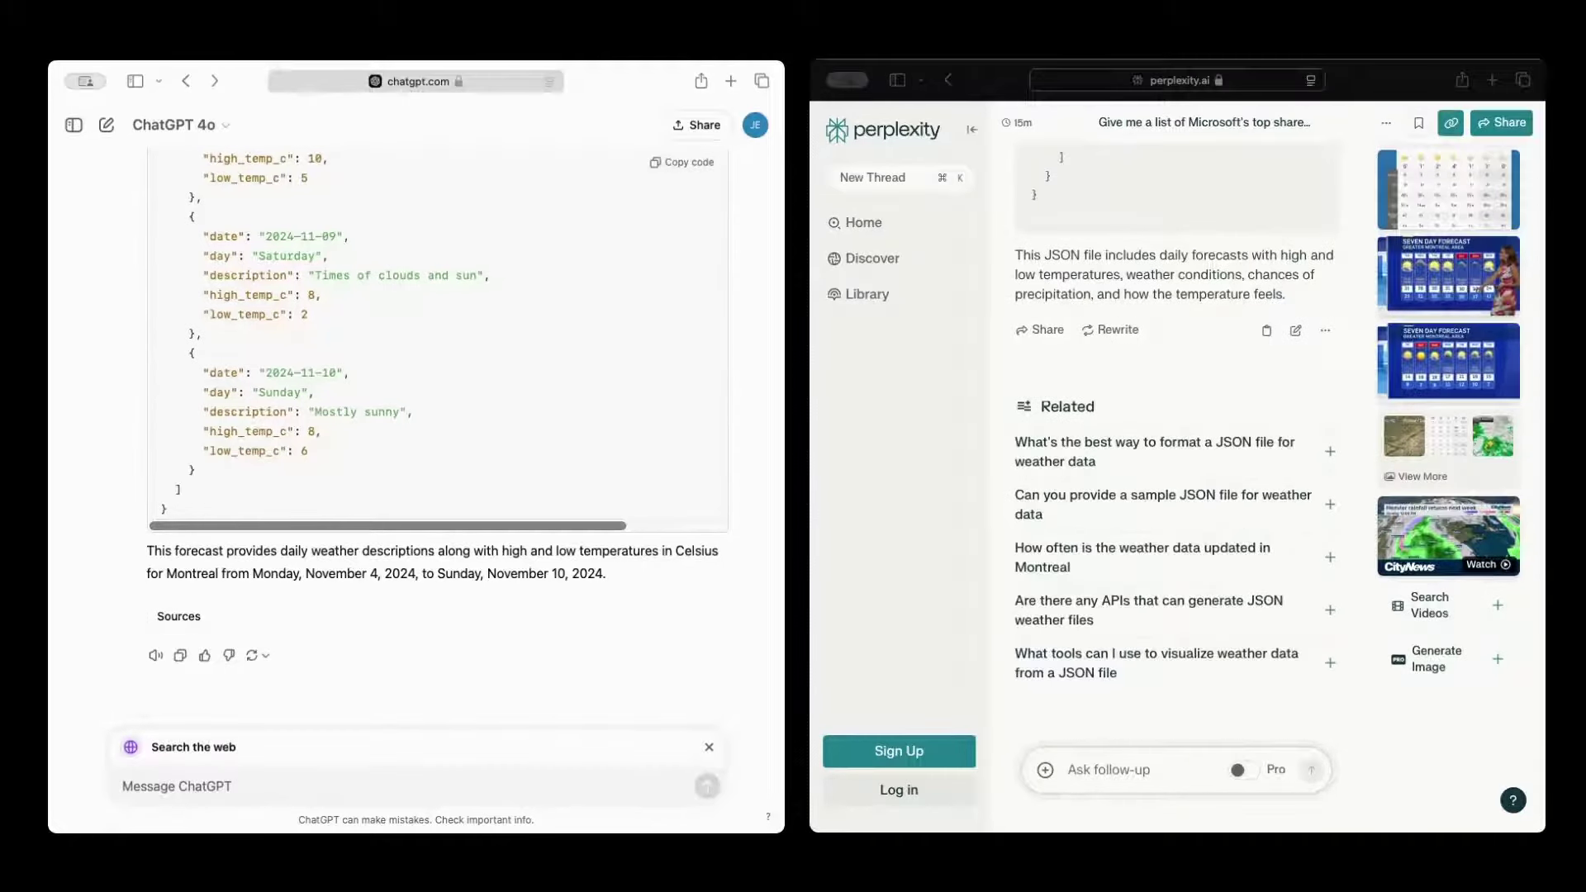
Review the daily entries of the Montreal JSON forecast in ChatGPT's answer and the summary below it
scroll(430, 429, up, 5)
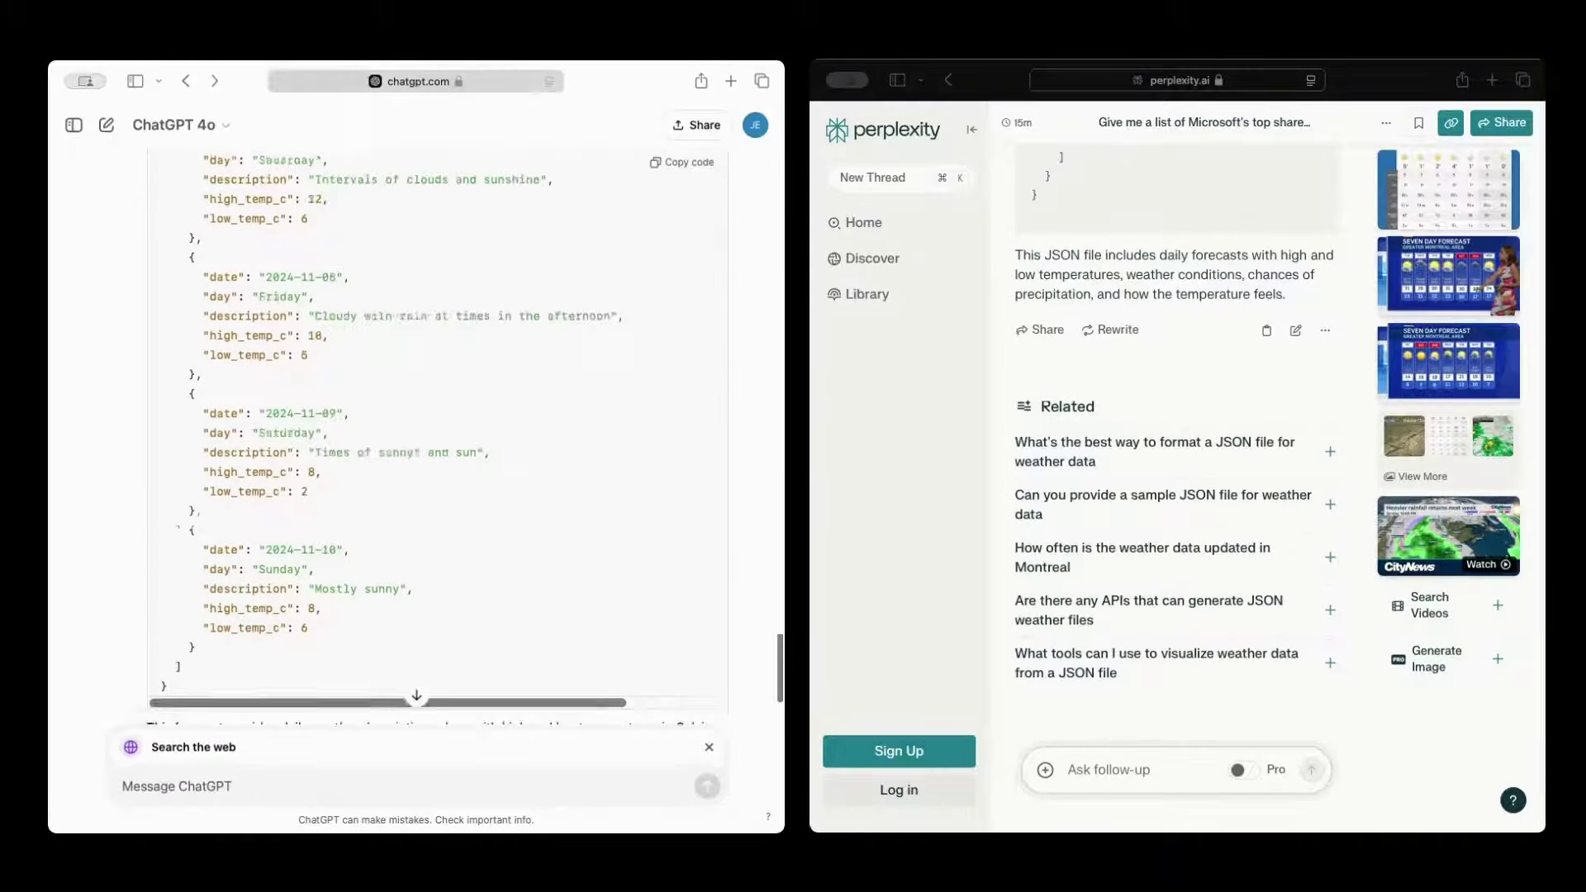
scroll(429, 429, down, 5)
scroll(429, 429, down, 1)
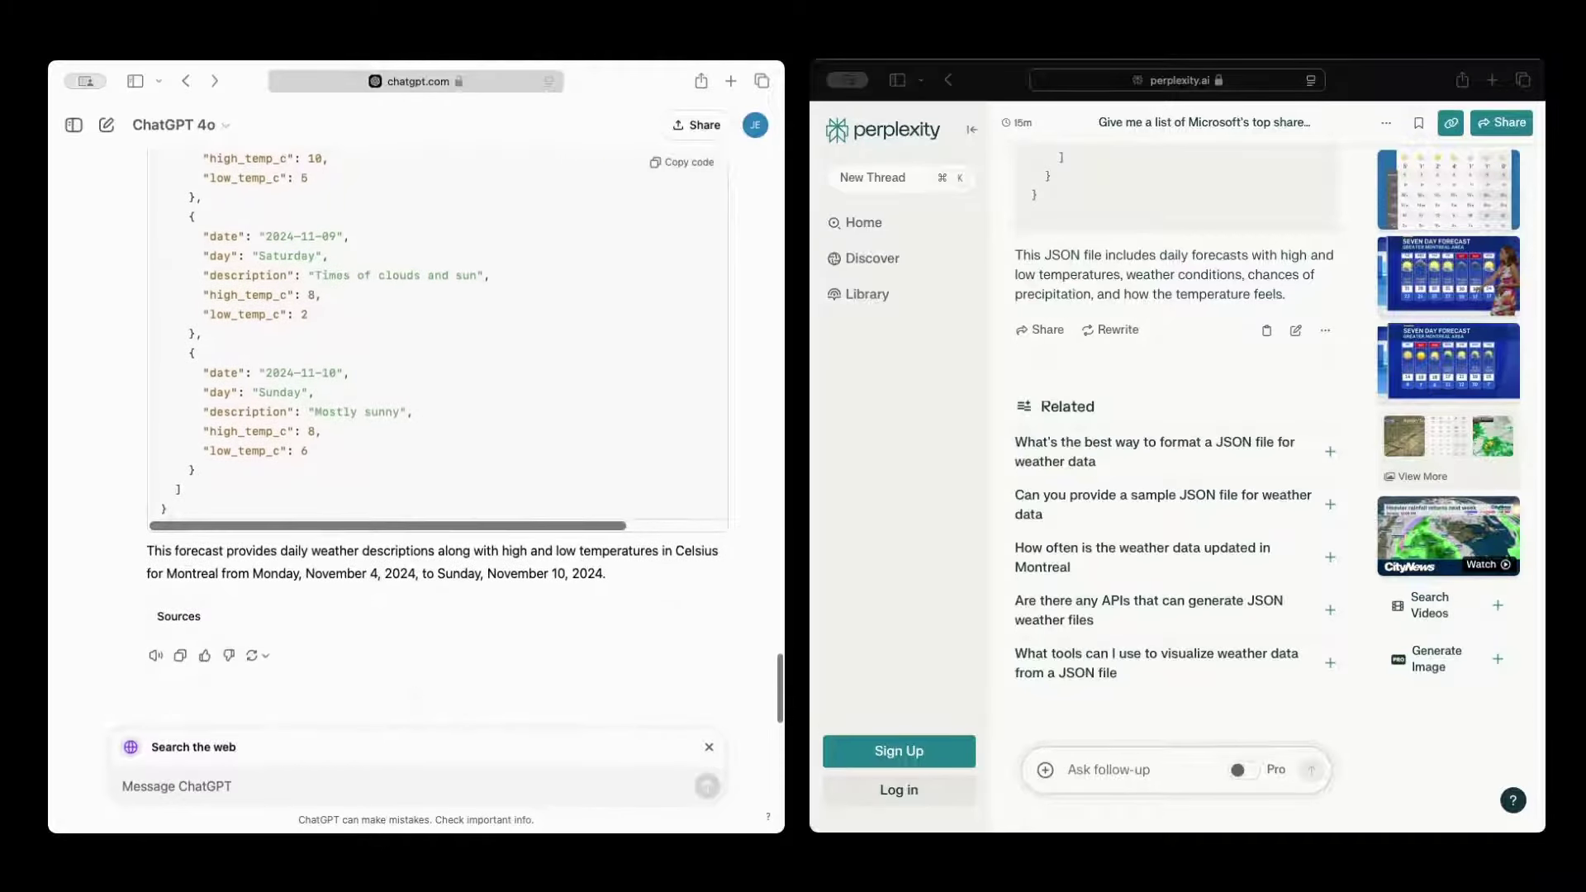